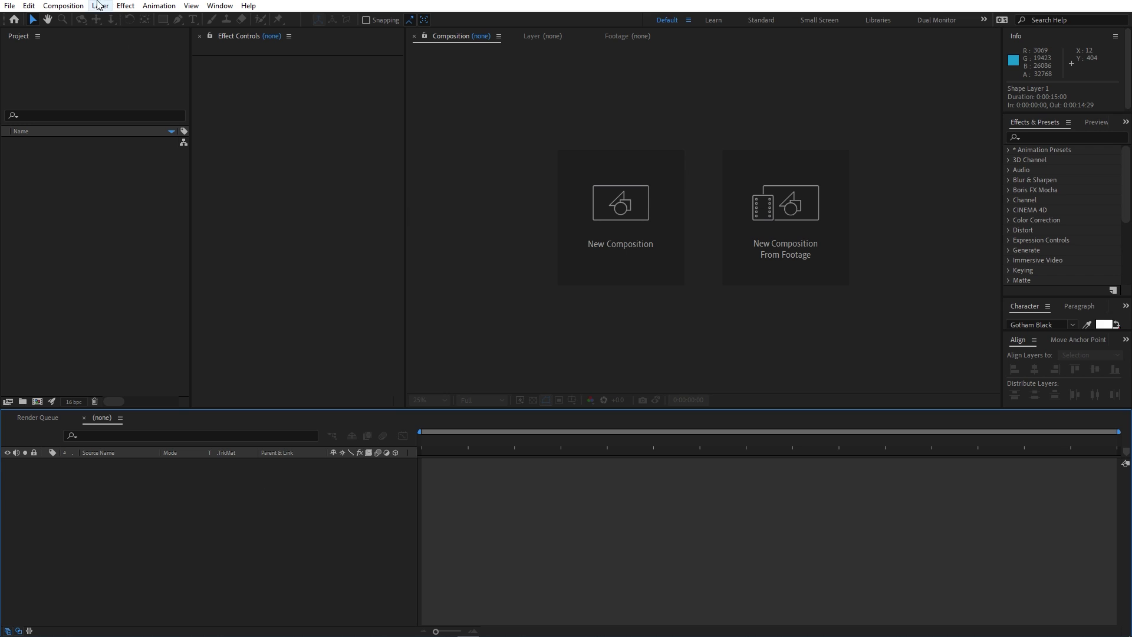
Create a 1920×1080 composition named Character at 30 fps.
left_click(63, 6)
left_click(89, 19)
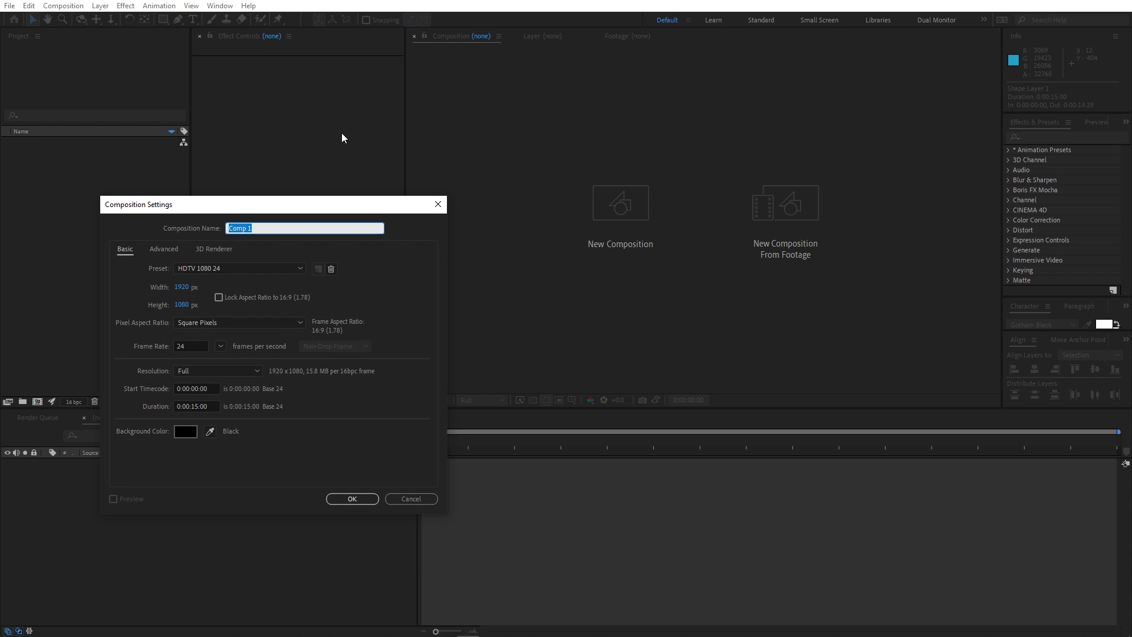
type("Character")
left_click(220, 346)
left_click(236, 448)
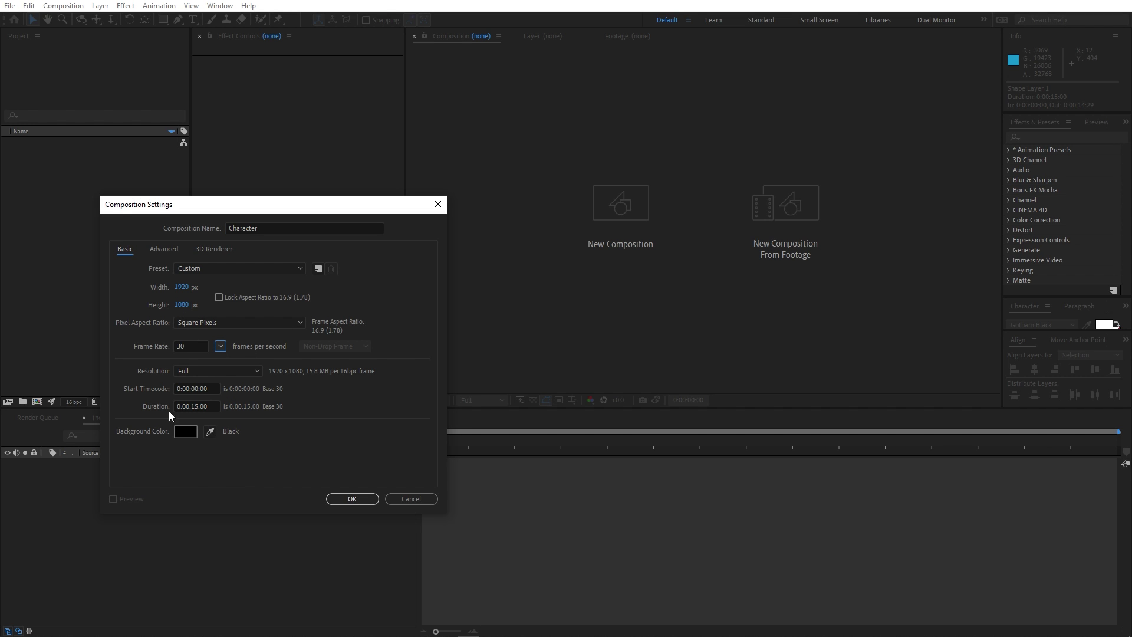
left_click(354, 498)
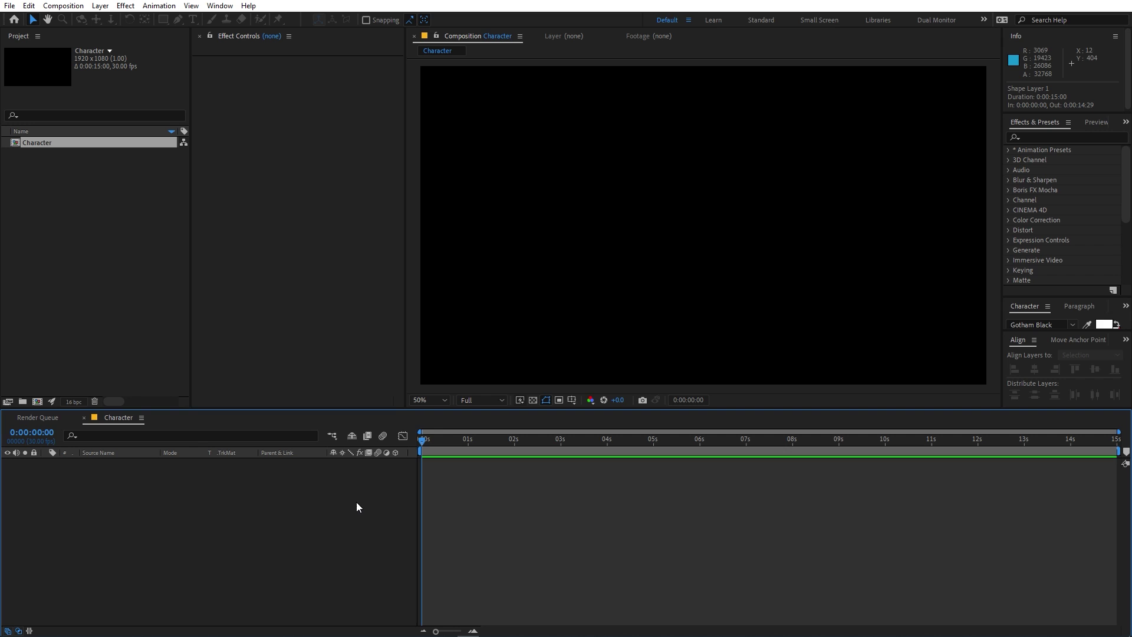
Add a full-frame Royal Blue solid layer coloured 1788CE.
right_click(170, 568)
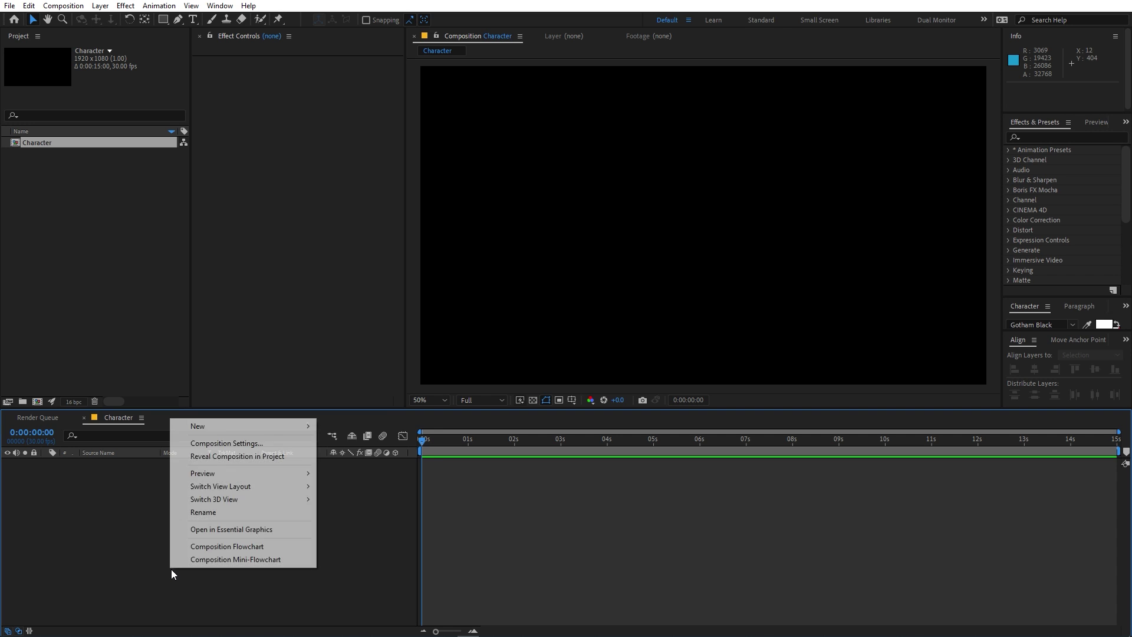
mouse_move(218, 425)
left_click(354, 457)
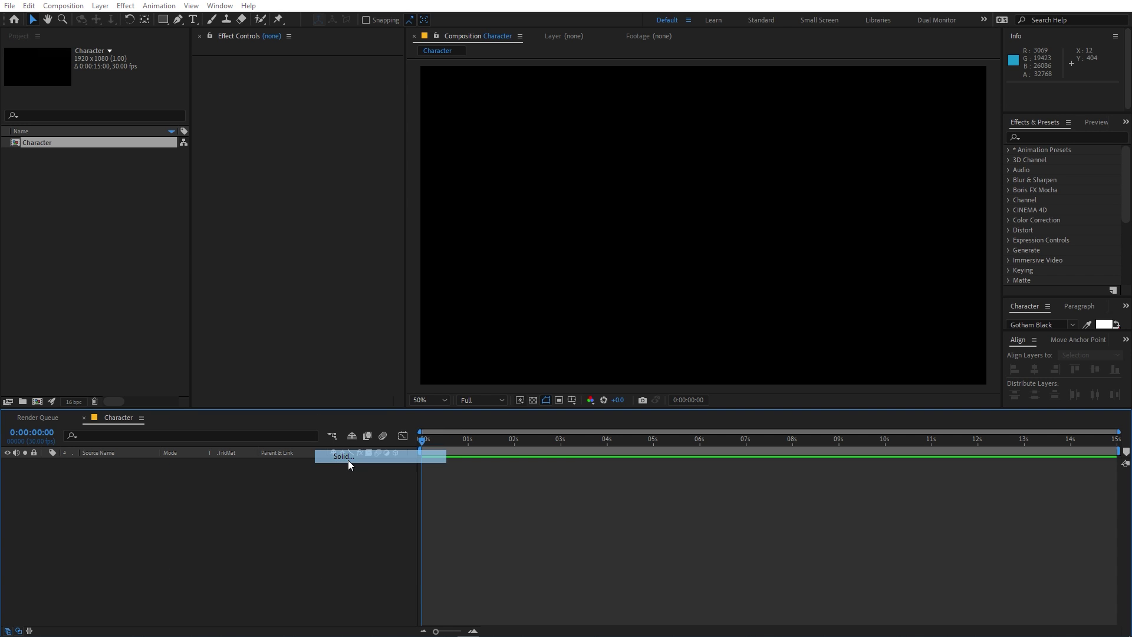
left_click(139, 210)
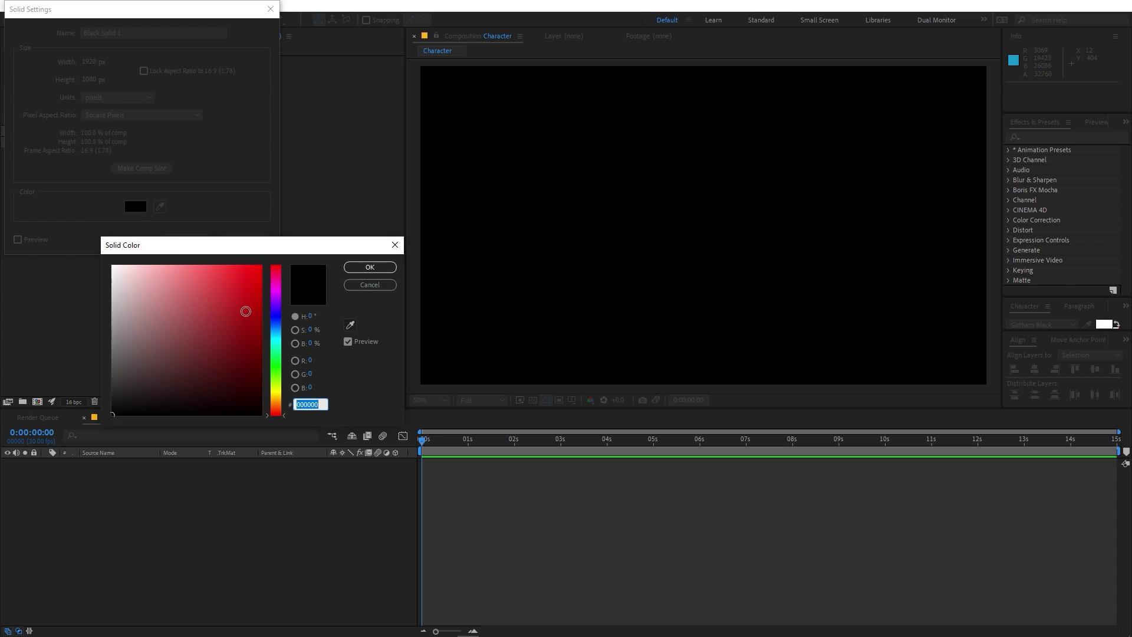
left_click(278, 331)
left_click(226, 310)
left_click(245, 293)
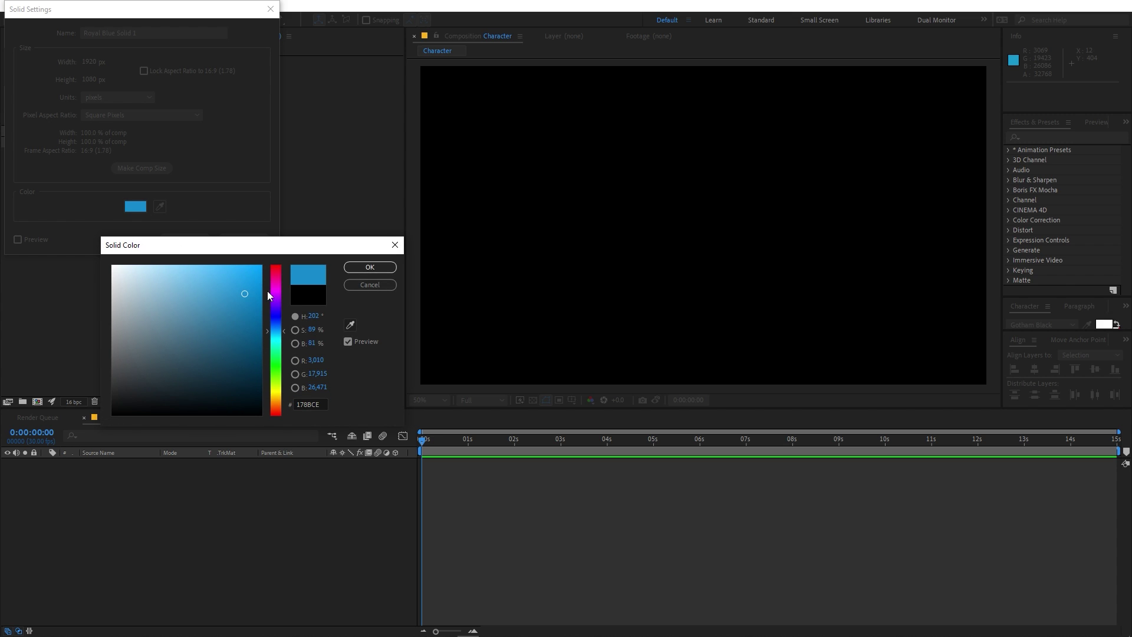
left_click(370, 267)
key("Return")
left_click(78, 309)
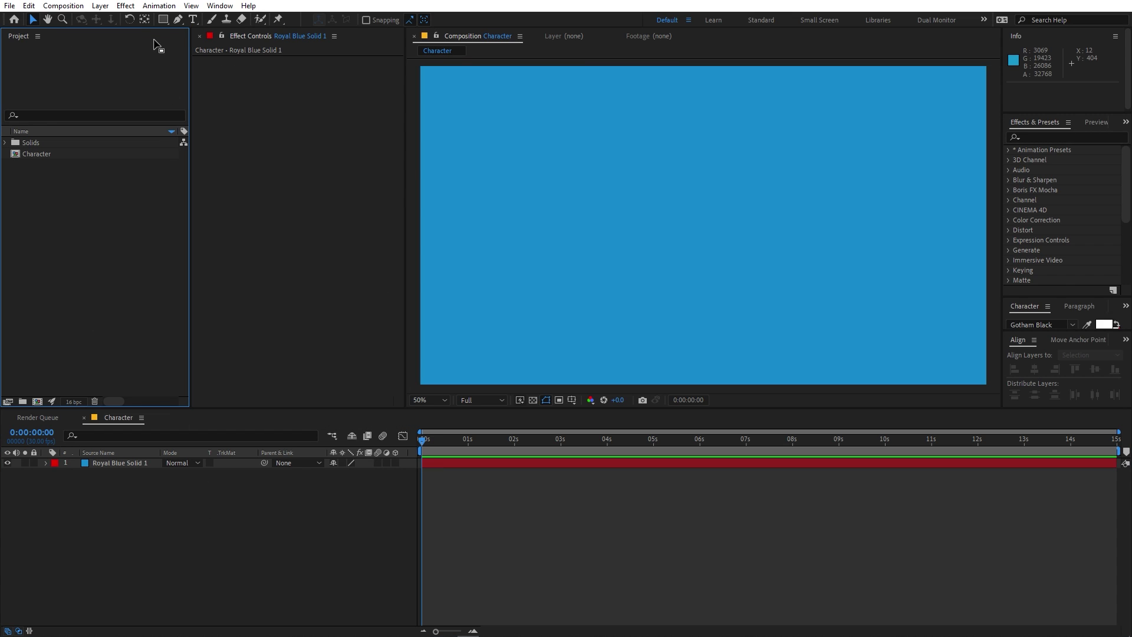
Draw a light-blue rectangle and centre it in the composition.
mouse_move(163, 19)
left_mouse_down()
mouse_move(203, 40)
mouse_move(203, 70)
left_mouse_up()
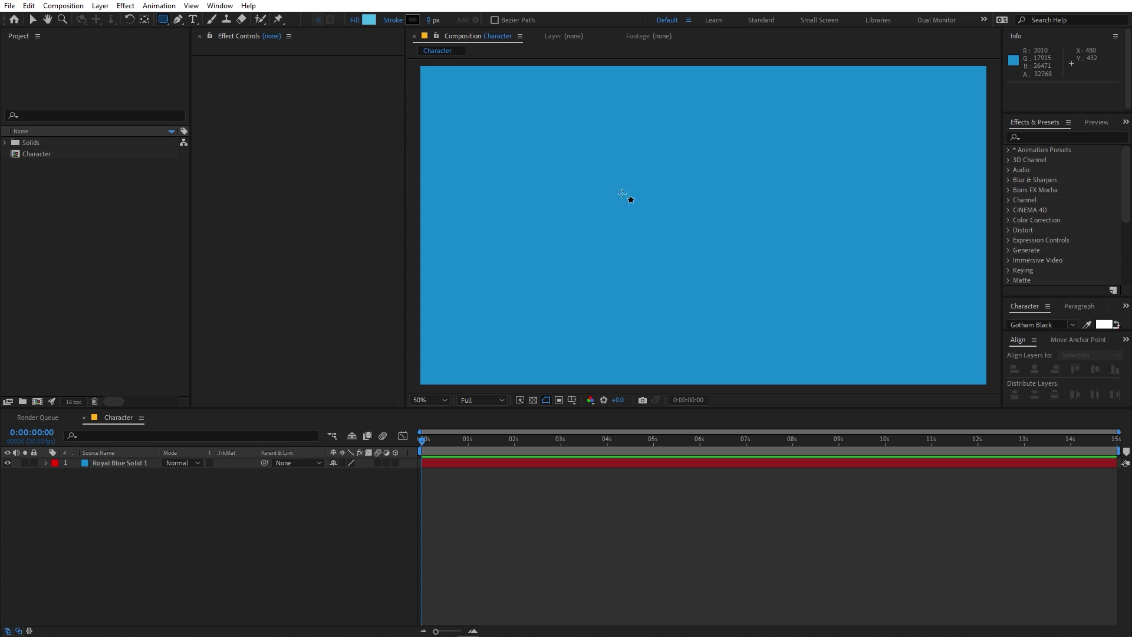
left_click_drag(600, 158, 752, 308)
left_click(1033, 369)
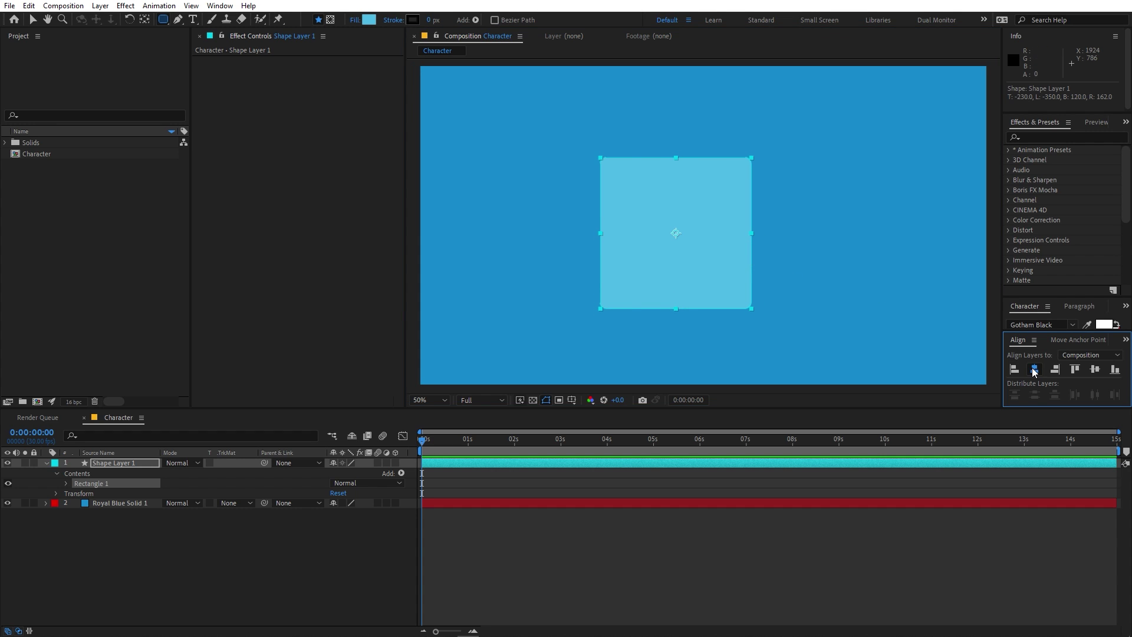
left_click(1095, 369)
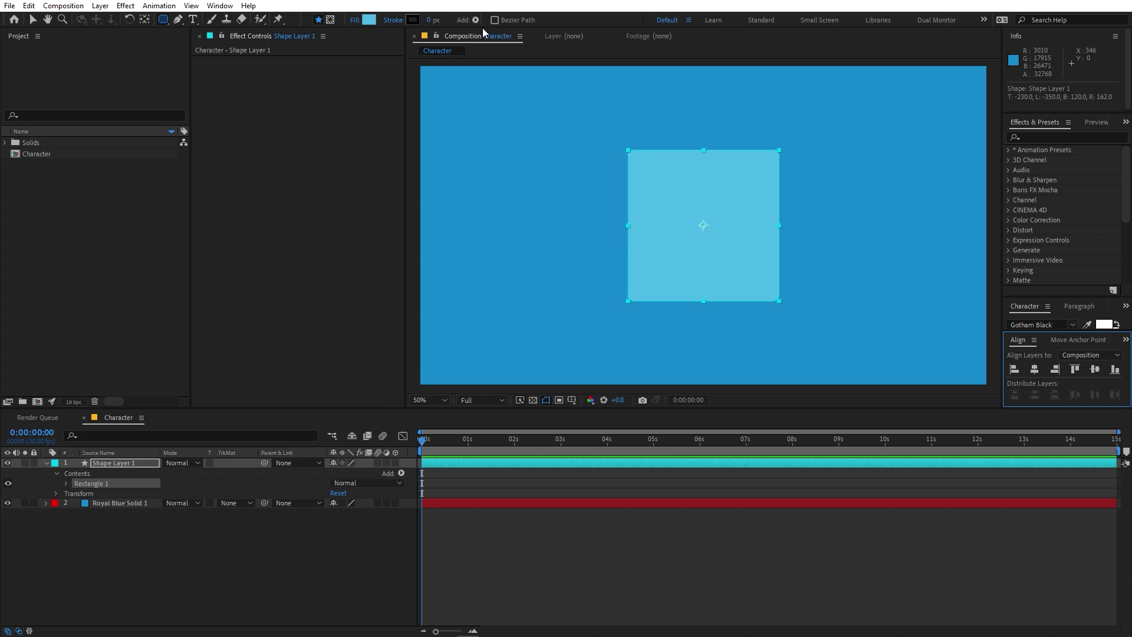
left_click(220, 5)
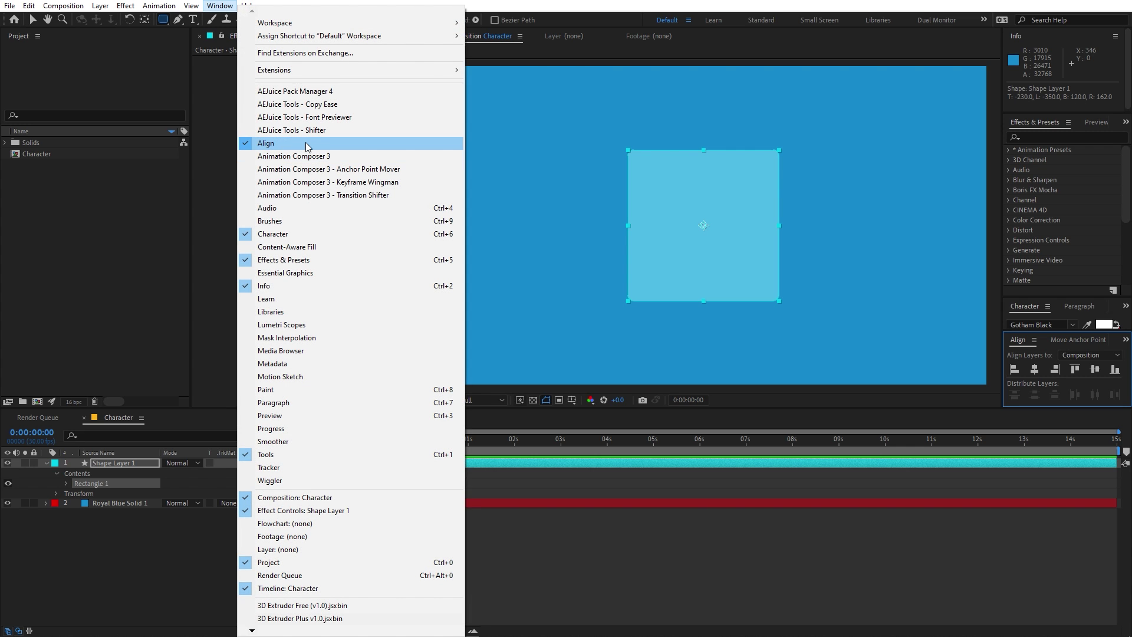
left_click(126, 462)
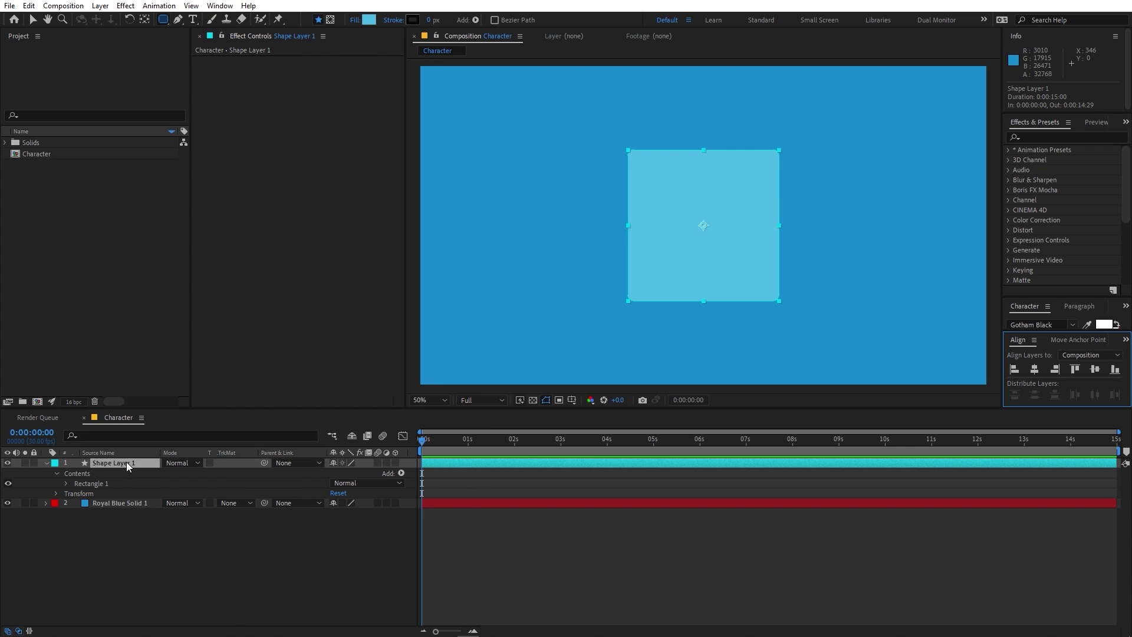
Enlarge the rectangle and round its corners to a roundness of 121.
left_click(65, 483)
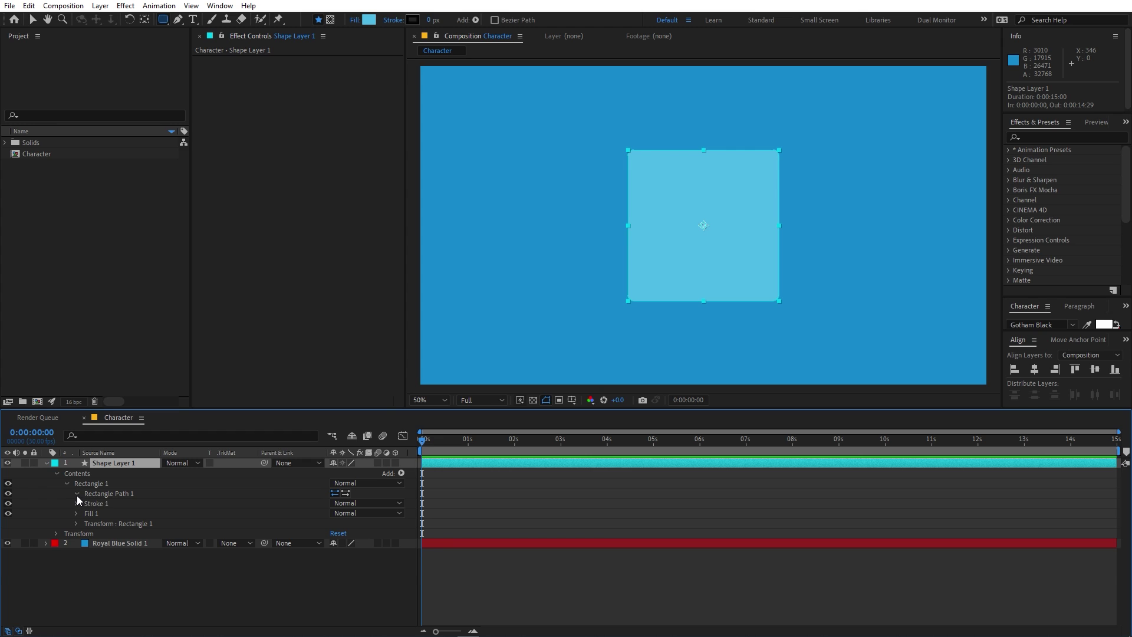
left_click(77, 495)
left_click_drag(343, 503, 414, 512)
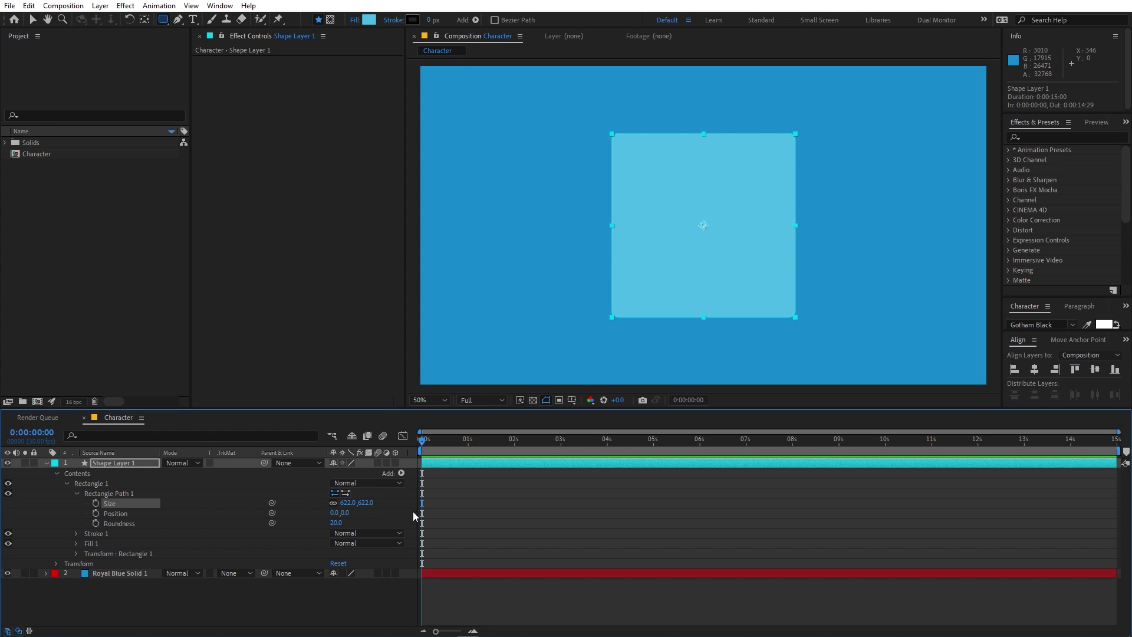
left_click_drag(344, 527, 396, 529)
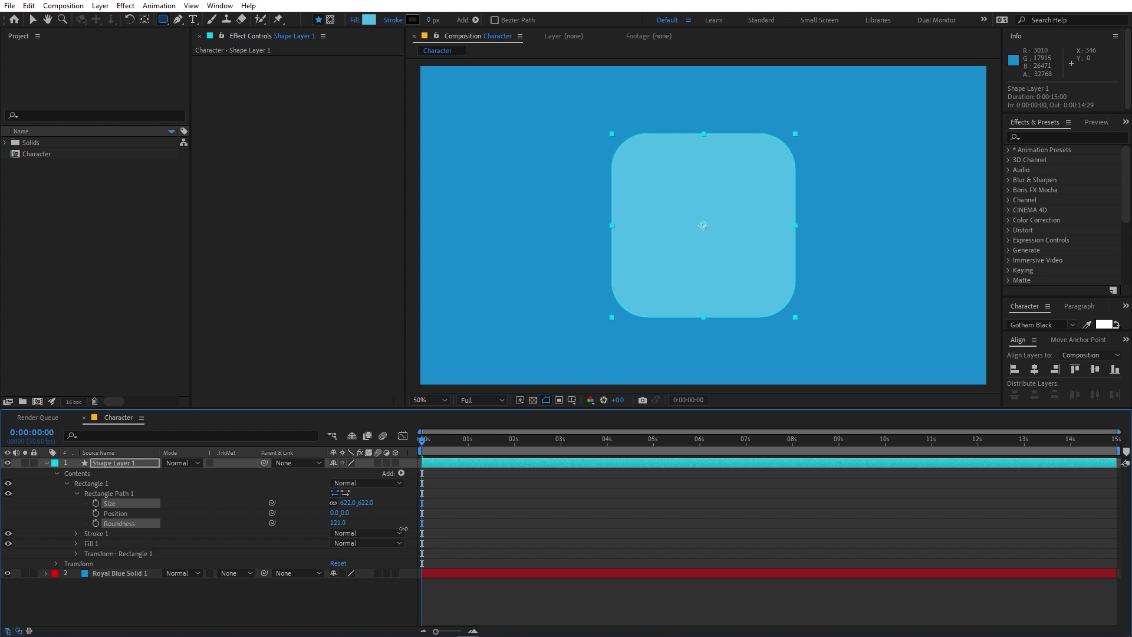
Give the rounded square an 11 px black outline.
left_click(131, 463)
left_click_drag(432, 23, 439, 21)
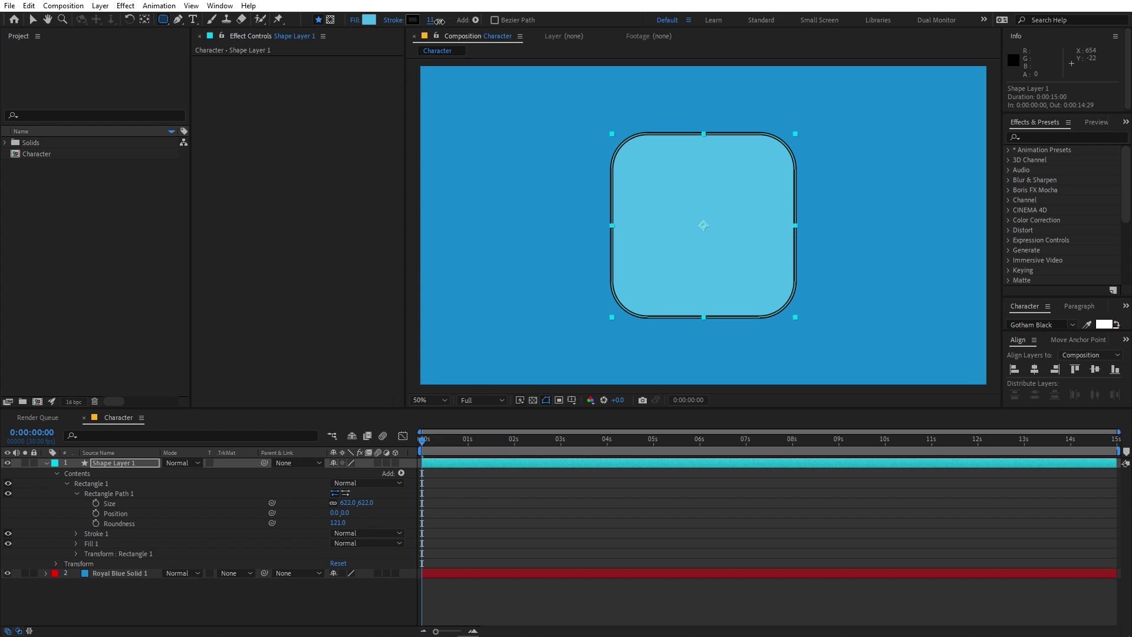
left_click(672, 491)
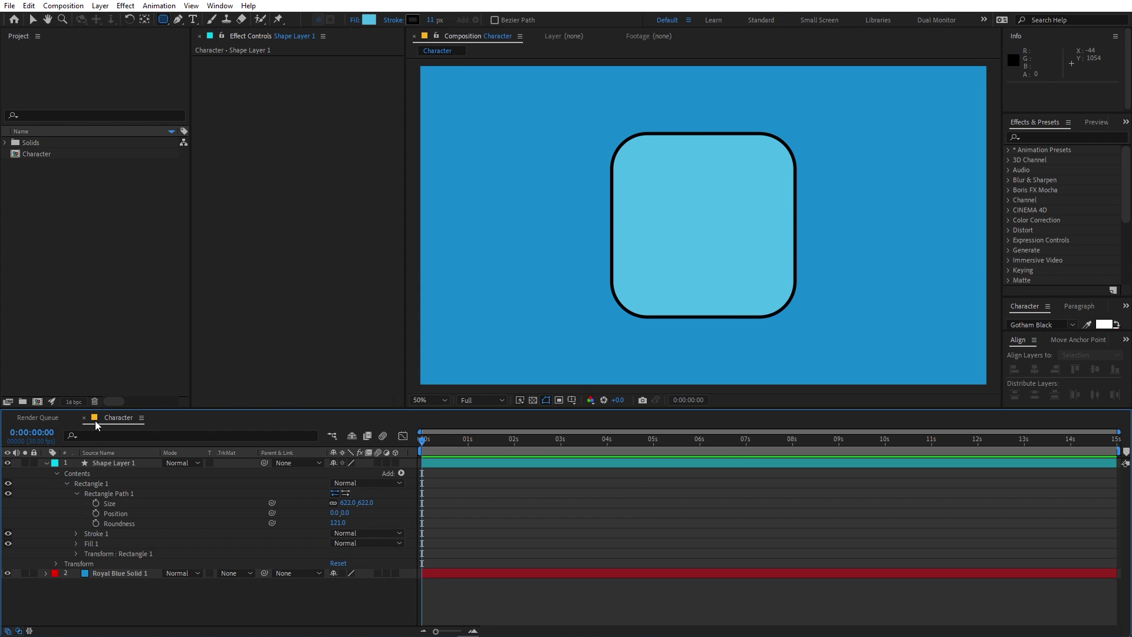
Enlarge the rounded square to 665 × 665 px.
left_click(112, 463)
left_click_drag(338, 501, 374, 503)
key("F2")
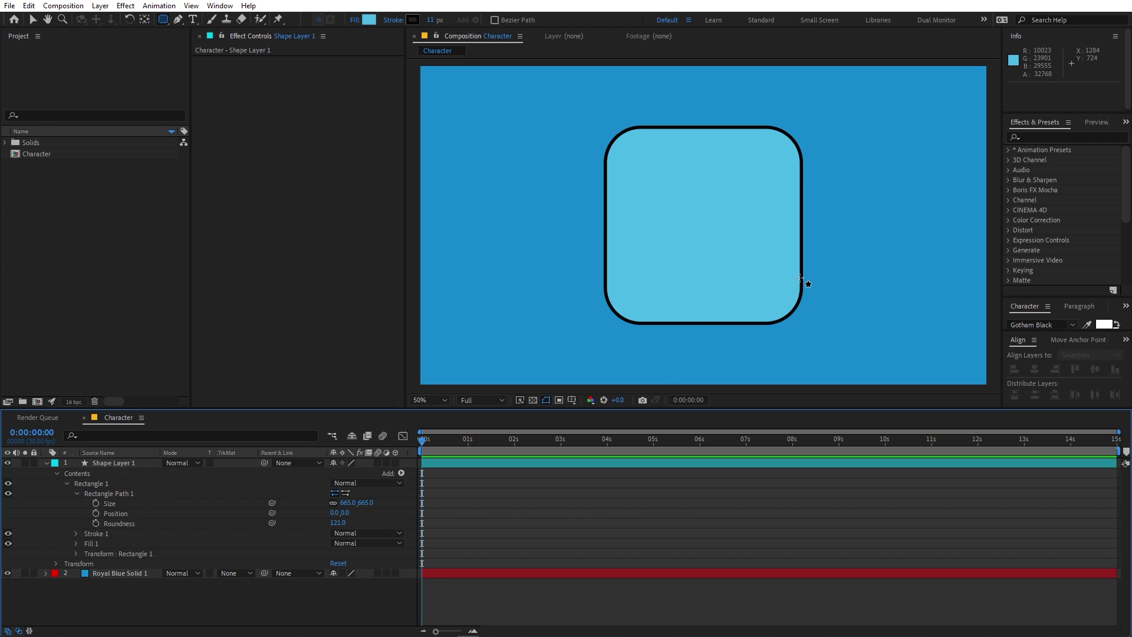
key("u")
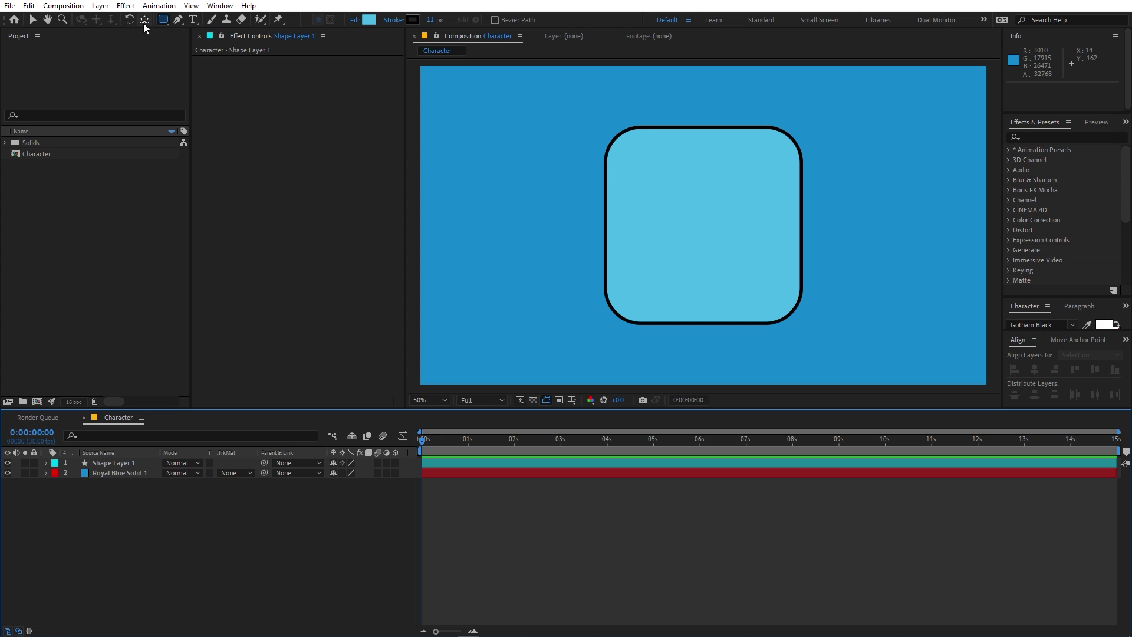
Draw a circle centred in the composition and fill it white.
left_click(163, 21)
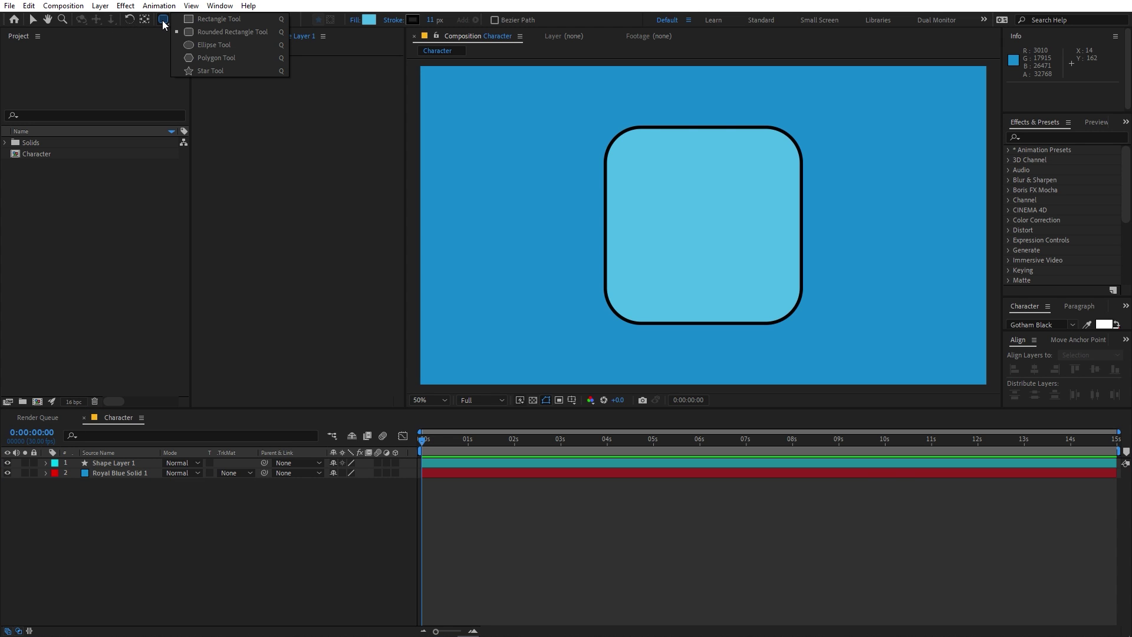
left_click(195, 45)
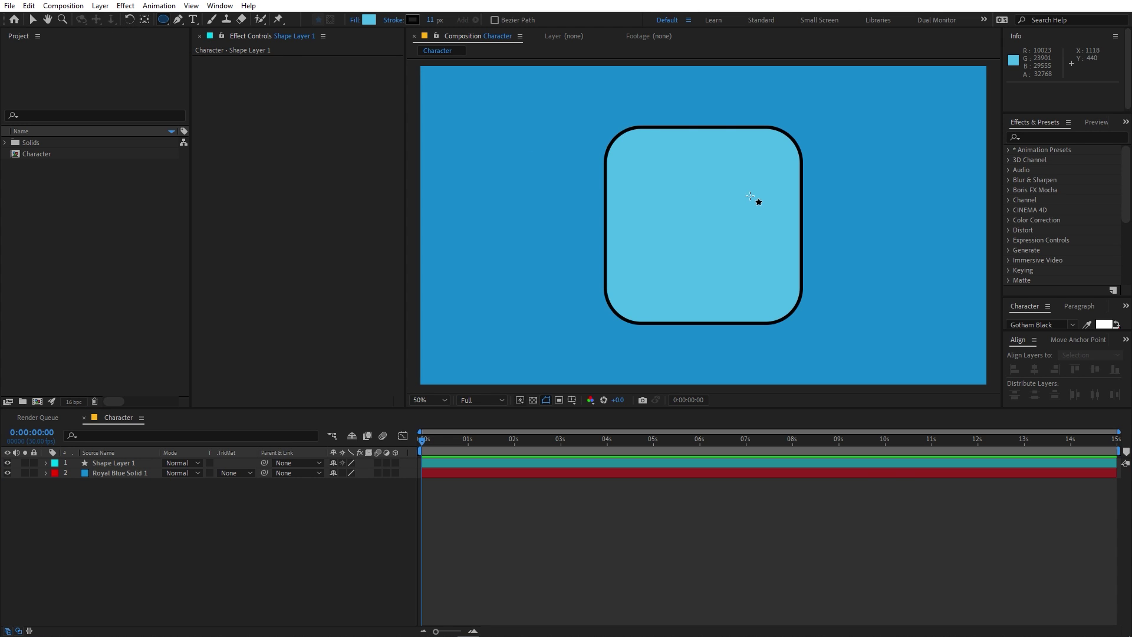
left_click_drag(714, 219, 640, 144)
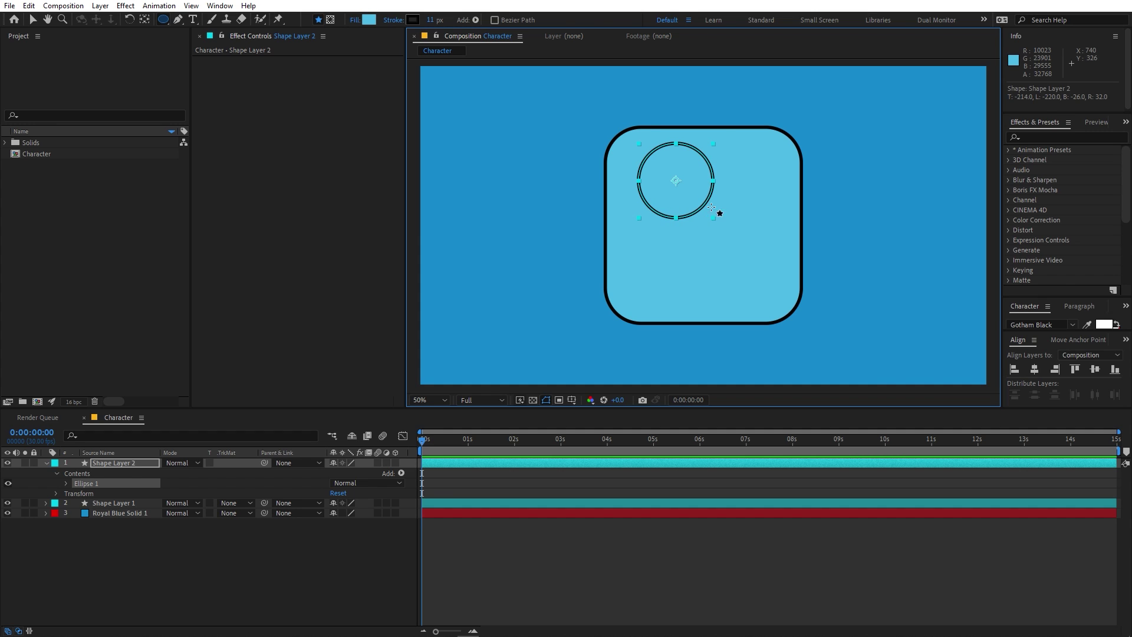
left_click(1033, 370)
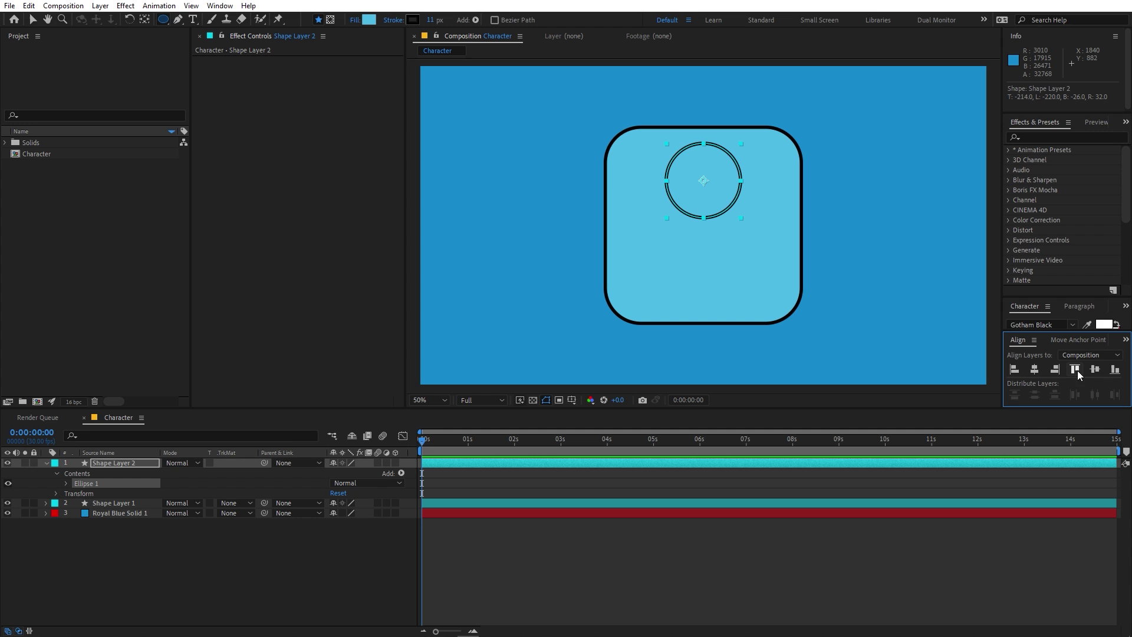
left_click(1094, 370)
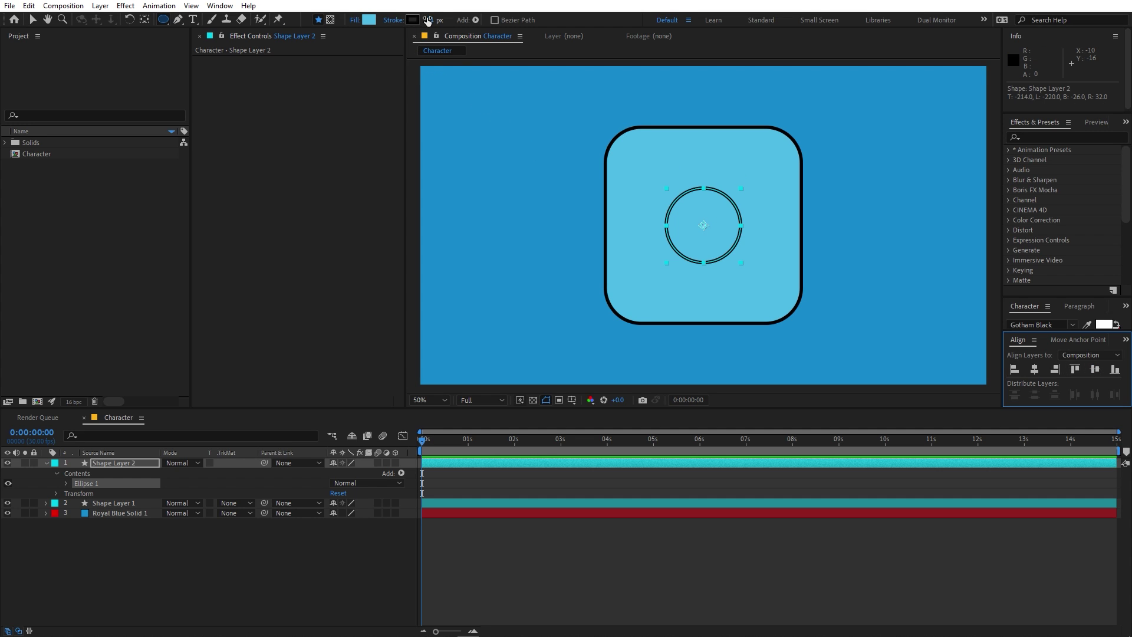
left_click(369, 20)
left_click(113, 267)
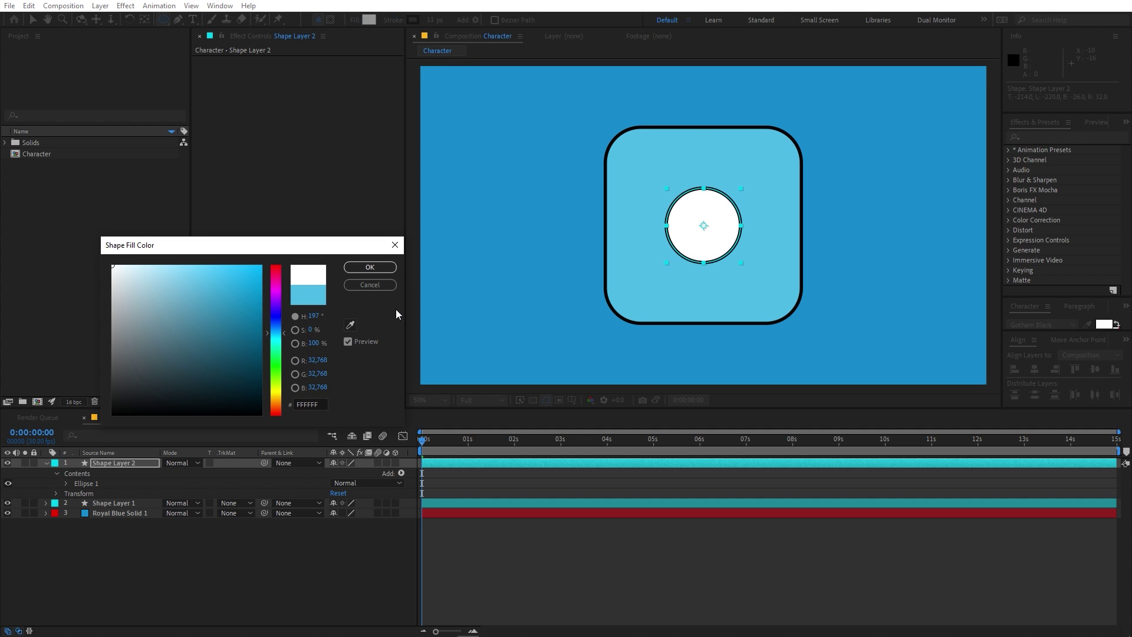
left_click(369, 267)
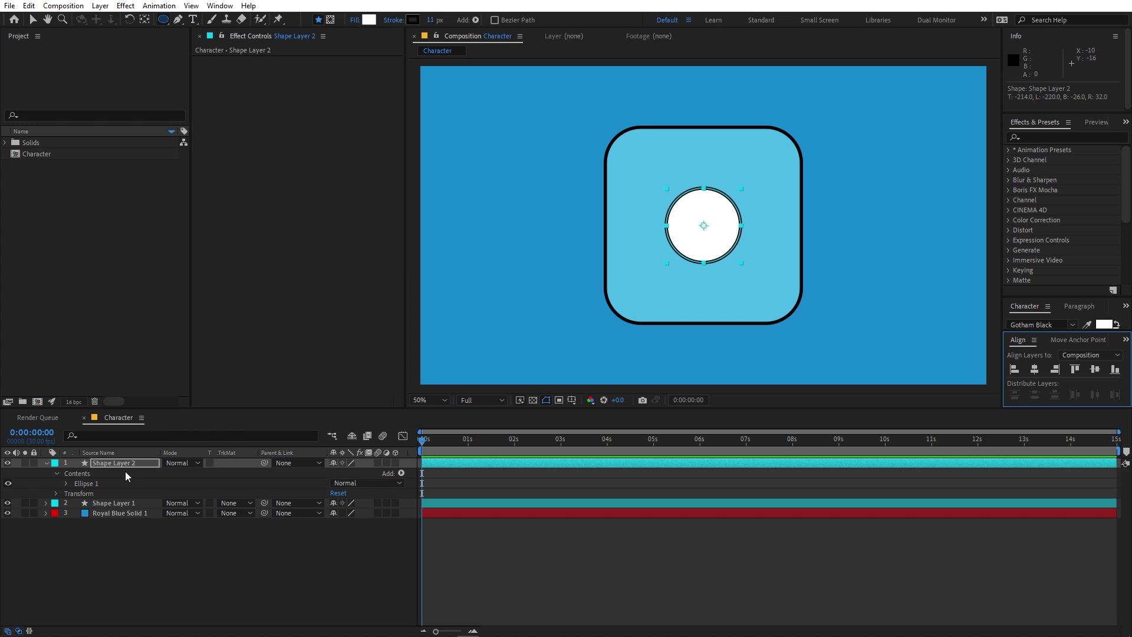
Unlink the eye's ellipse size and set it to 308.9 by 297.4.
left_click(103, 464)
left_click(66, 483)
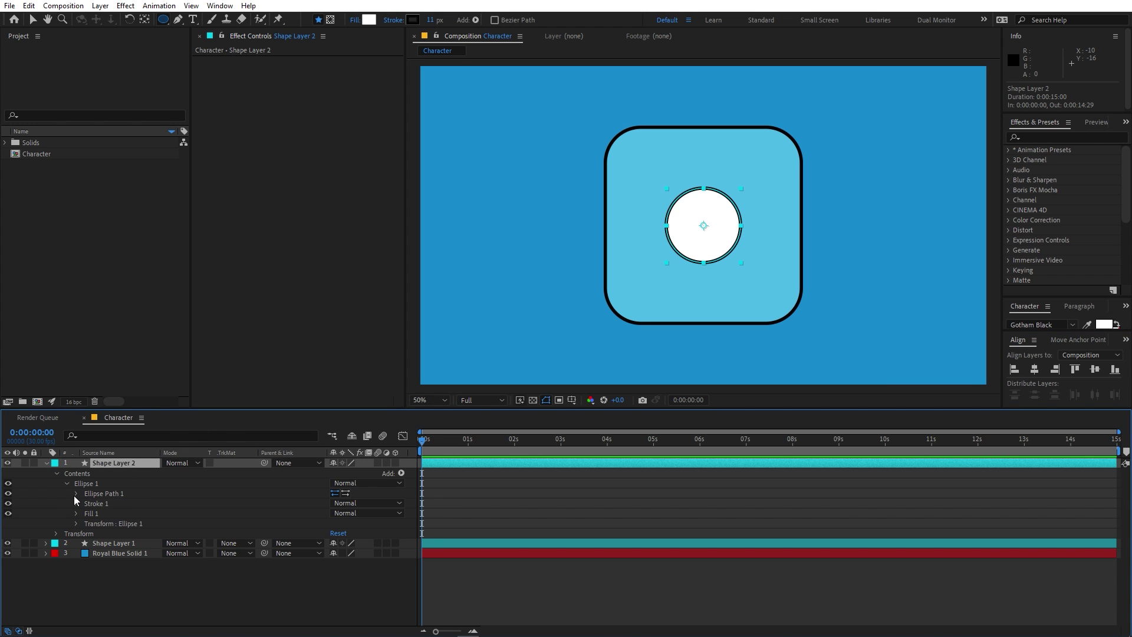
left_click(76, 493)
left_click_drag(341, 507, 543, 482)
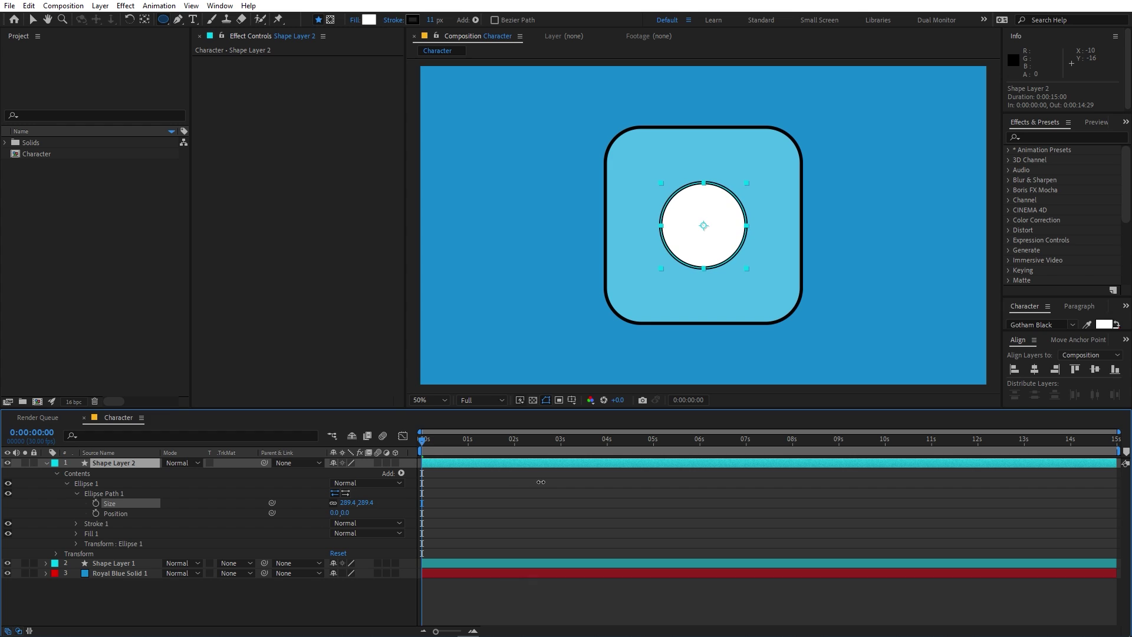
key("F2")
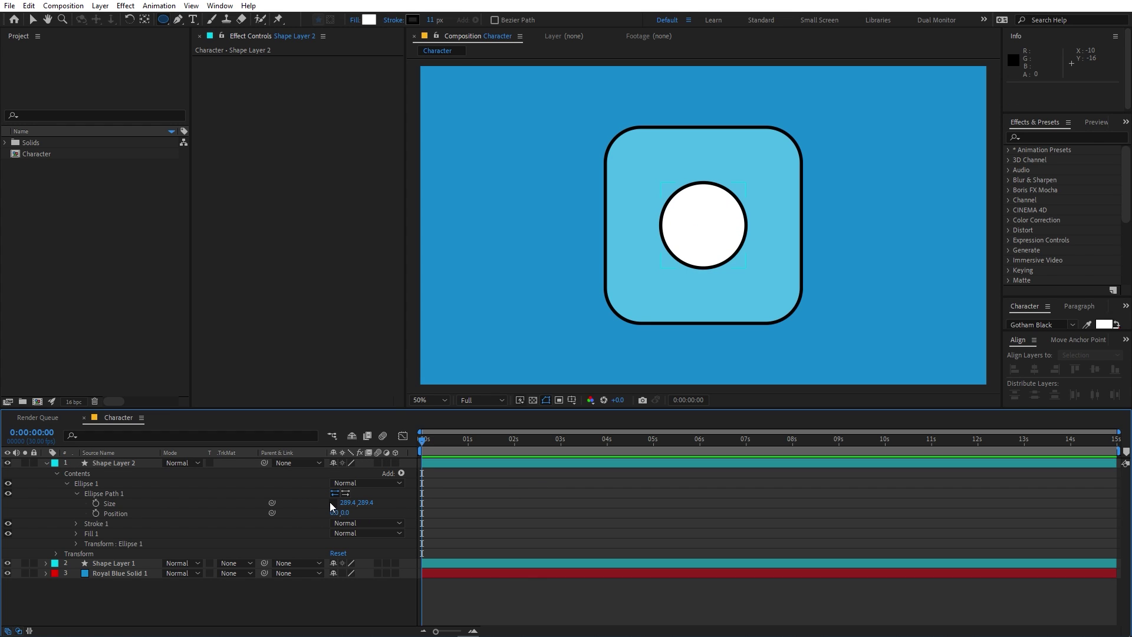
left_click(334, 502)
left_click_drag(345, 502, 413, 502)
left_click(598, 490)
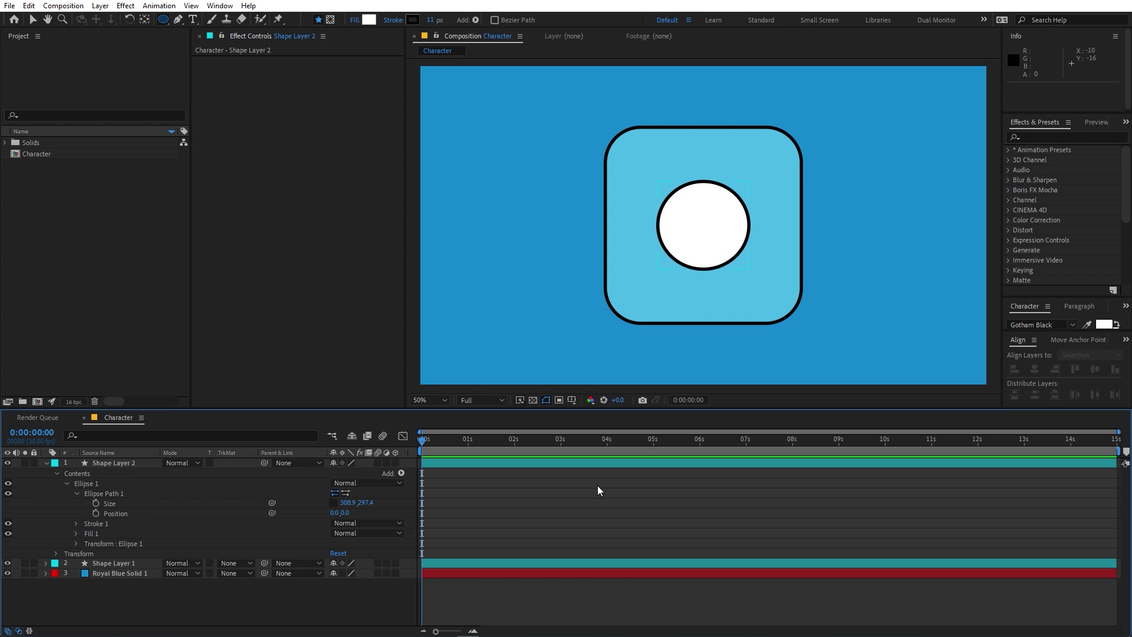
left_click(178, 19)
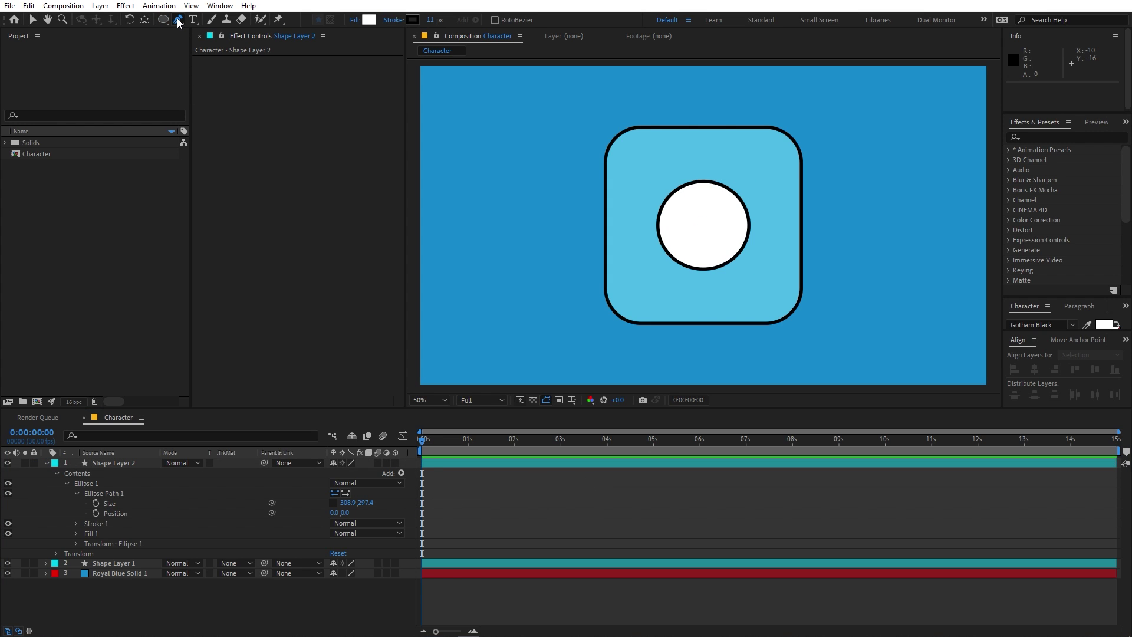
Draw a two-point horizontal eyebrow line above the eye, filled with the light-blue body colour.
left_click(635, 181)
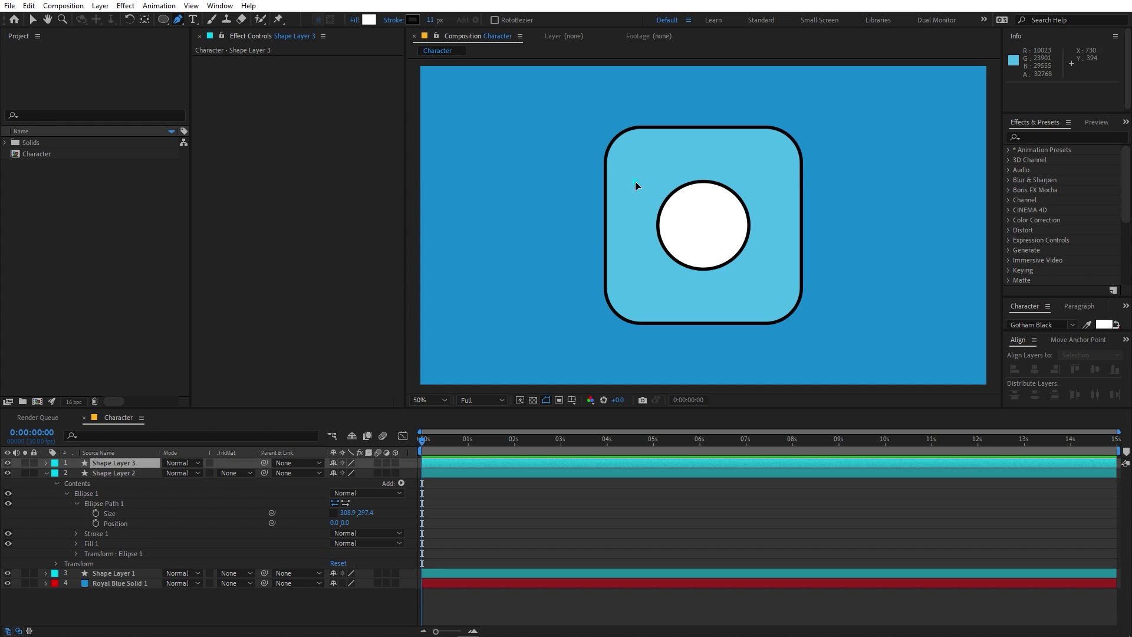
left_click(764, 181)
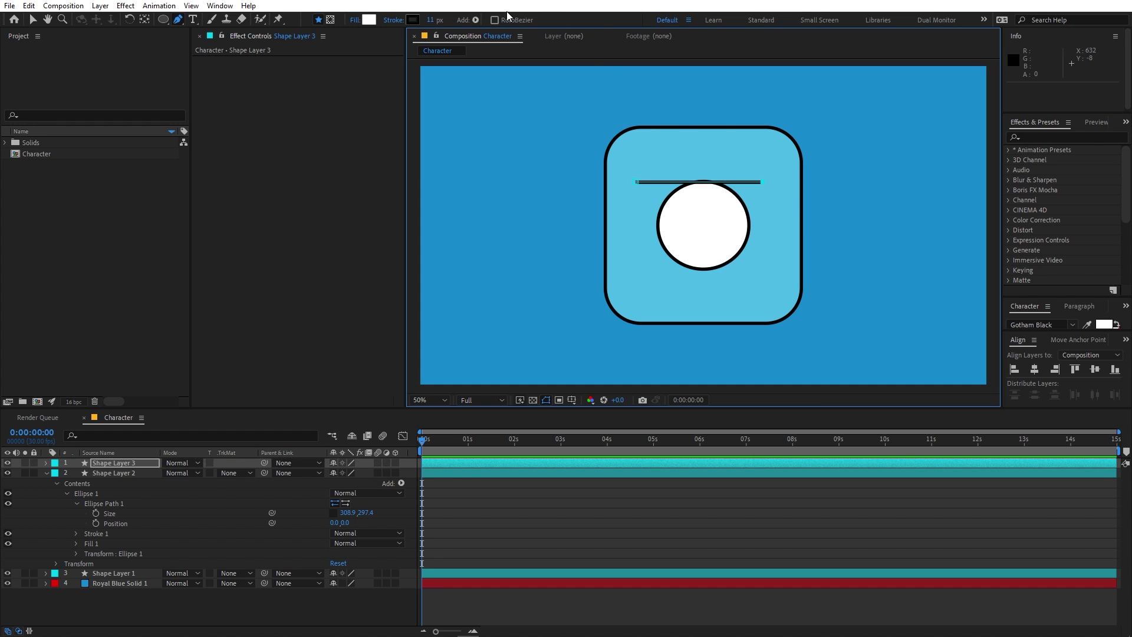
left_click(369, 19)
left_click(351, 325)
left_click(650, 154)
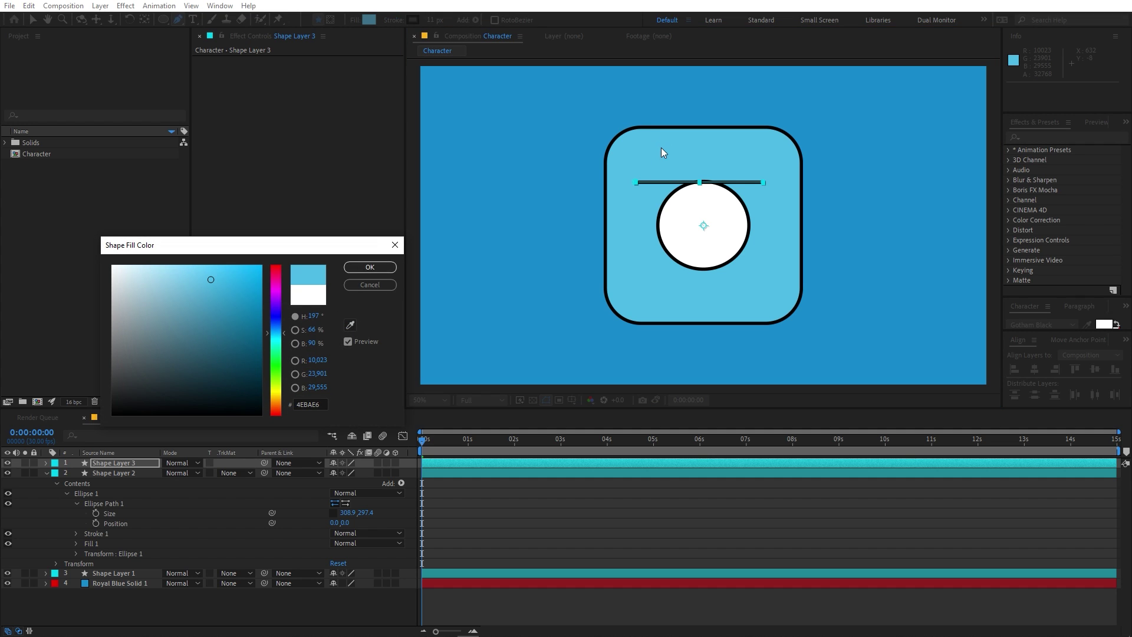
left_click(370, 267)
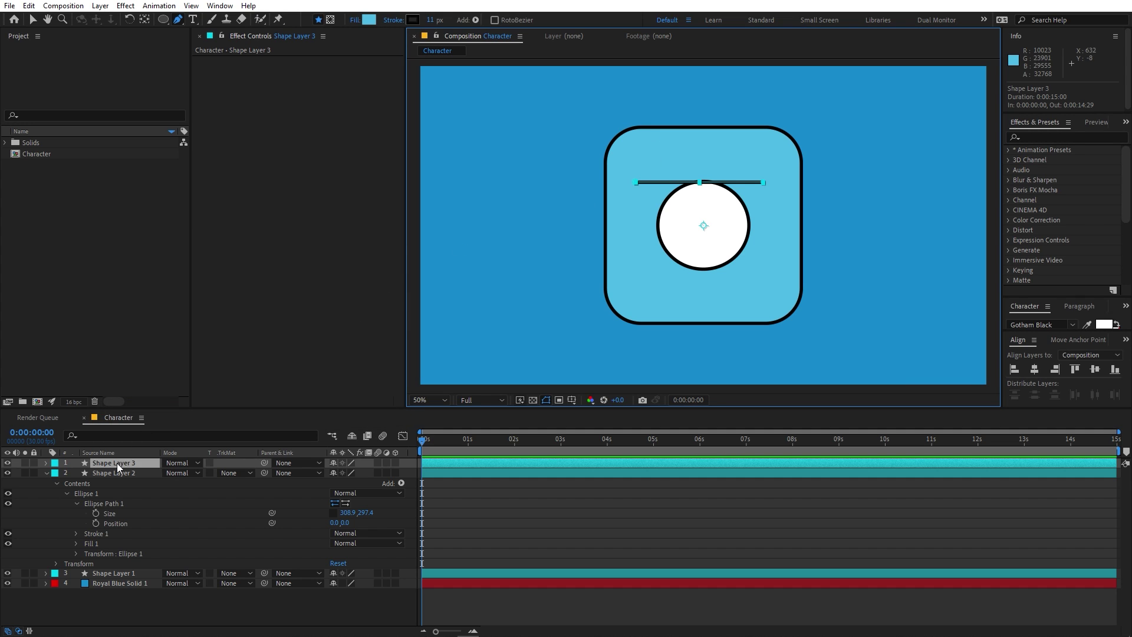
Give the eyebrow line a Round Cap via the 'cap' property search.
left_click(132, 436)
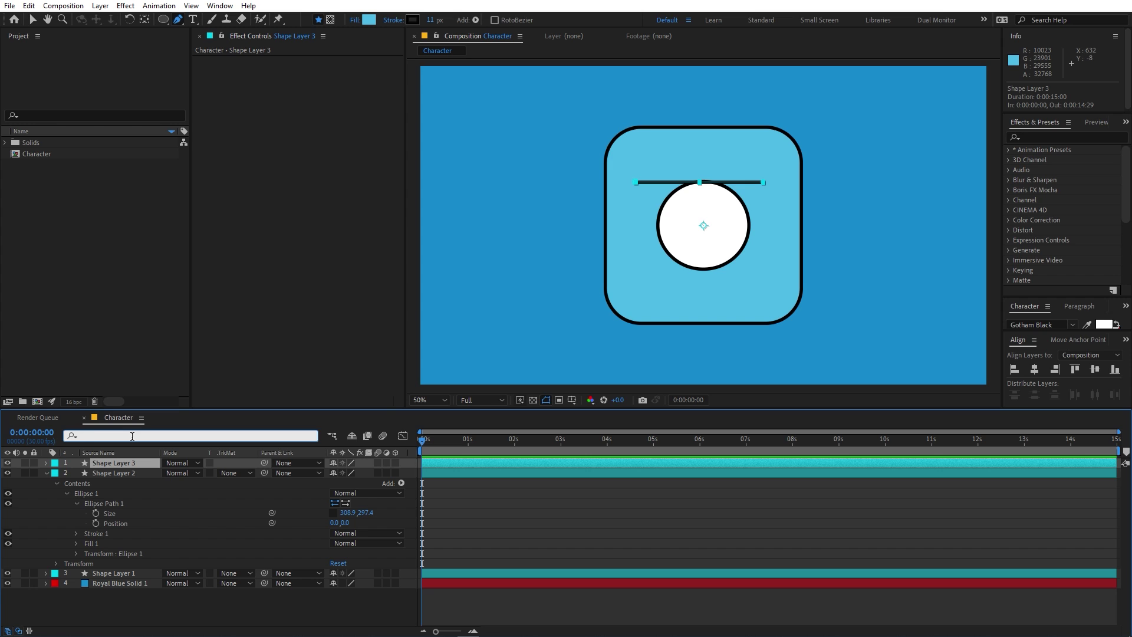
type("cap")
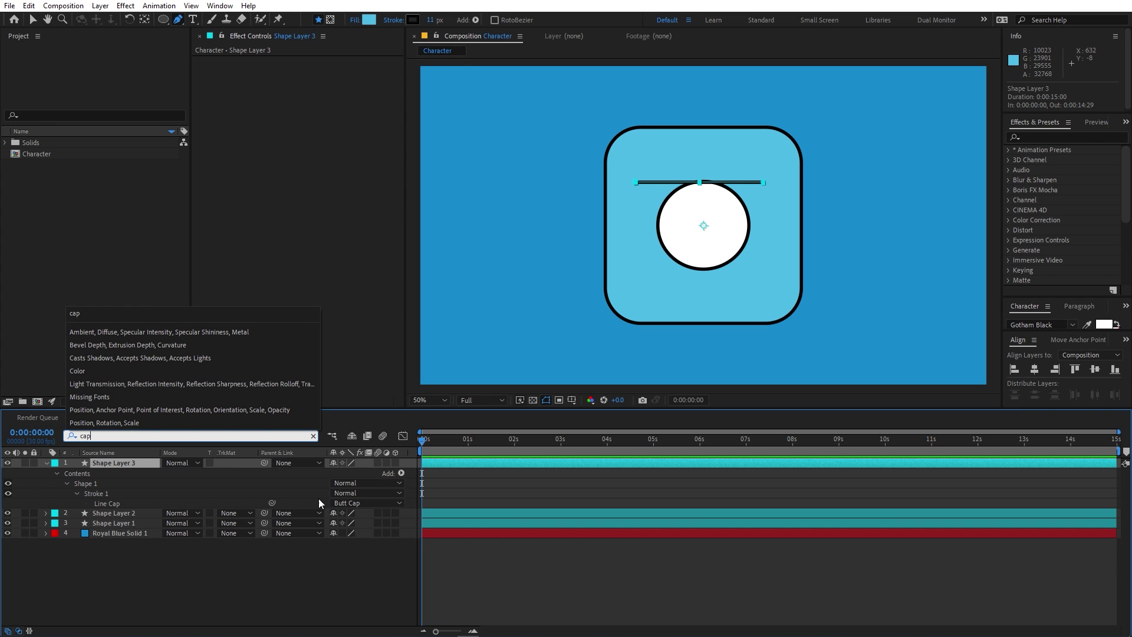
left_click(354, 503)
left_click(361, 523)
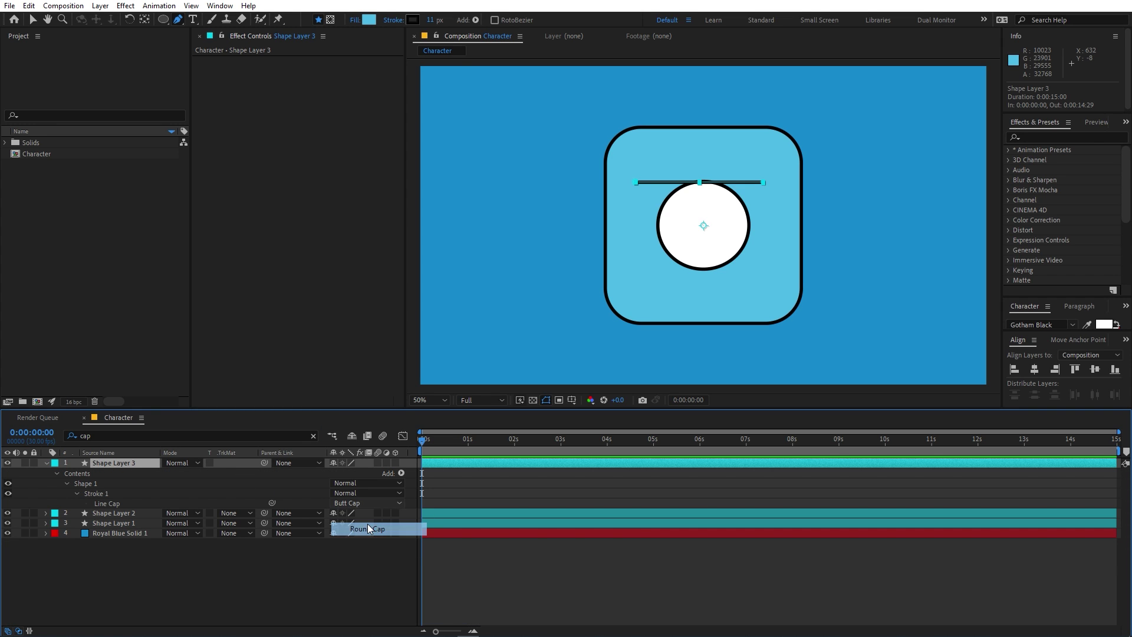
left_click(563, 546)
Centre the eyebrow line horizontally and move the eye up so the line crosses its top.
key("/")
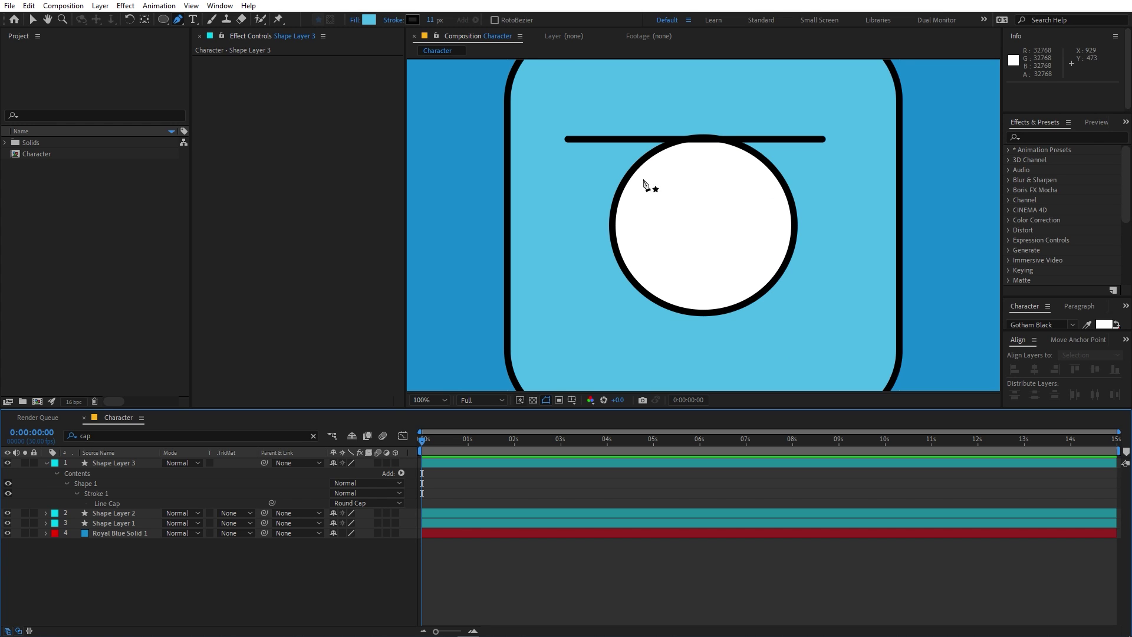
left_click(33, 20)
left_click(109, 463)
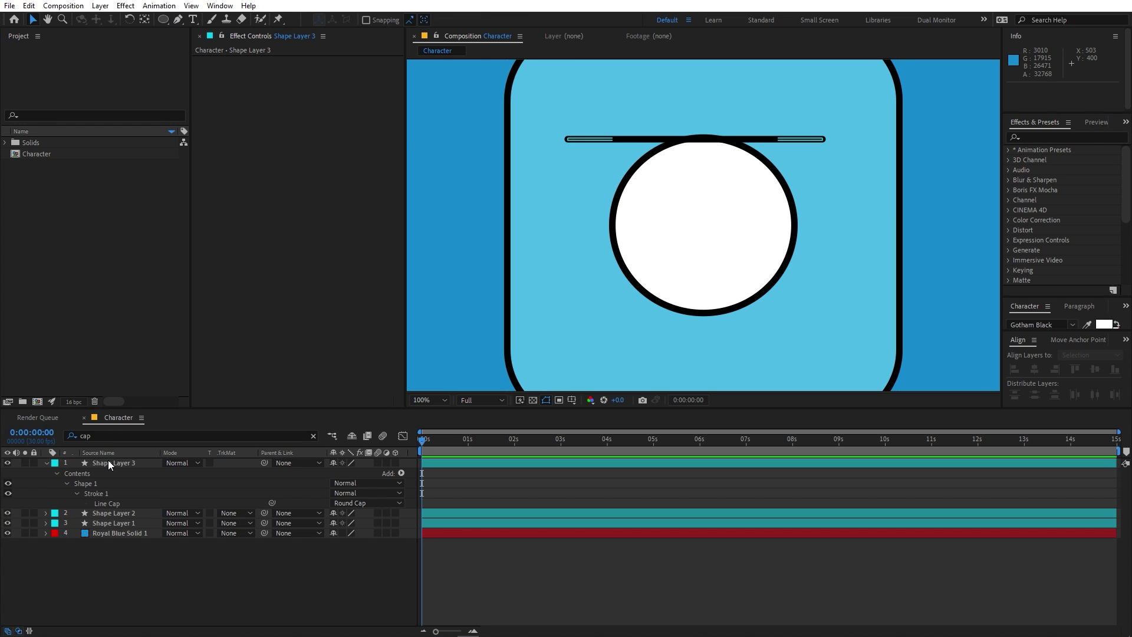
left_click(1034, 369)
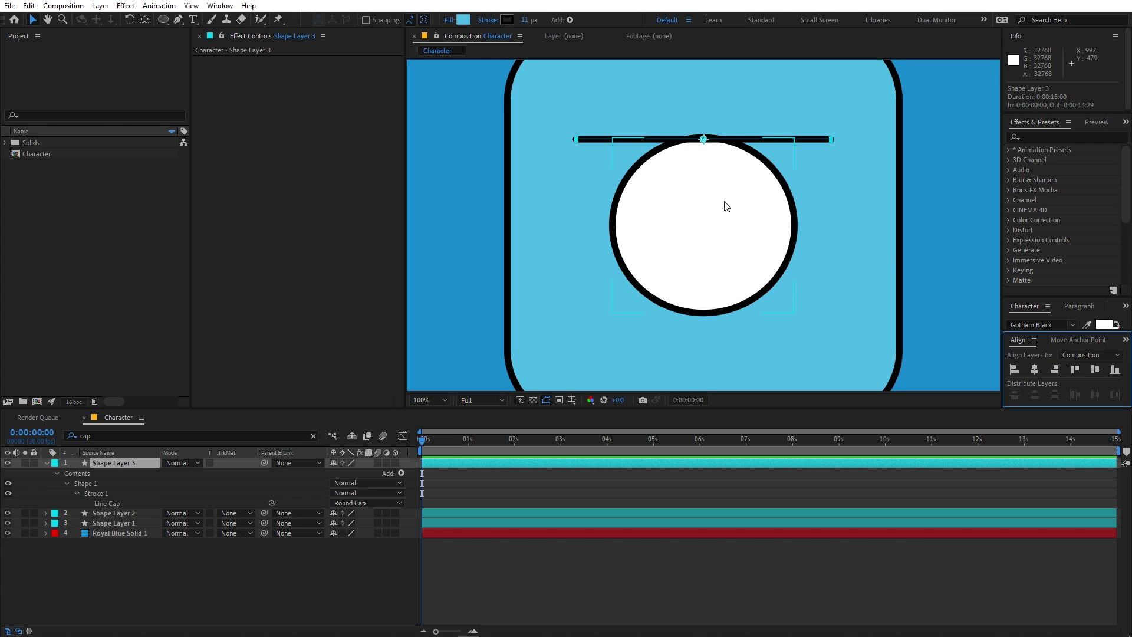
left_click(737, 230)
left_click_drag(720, 240, 718, 197)
scroll(718, 198, "down", 2)
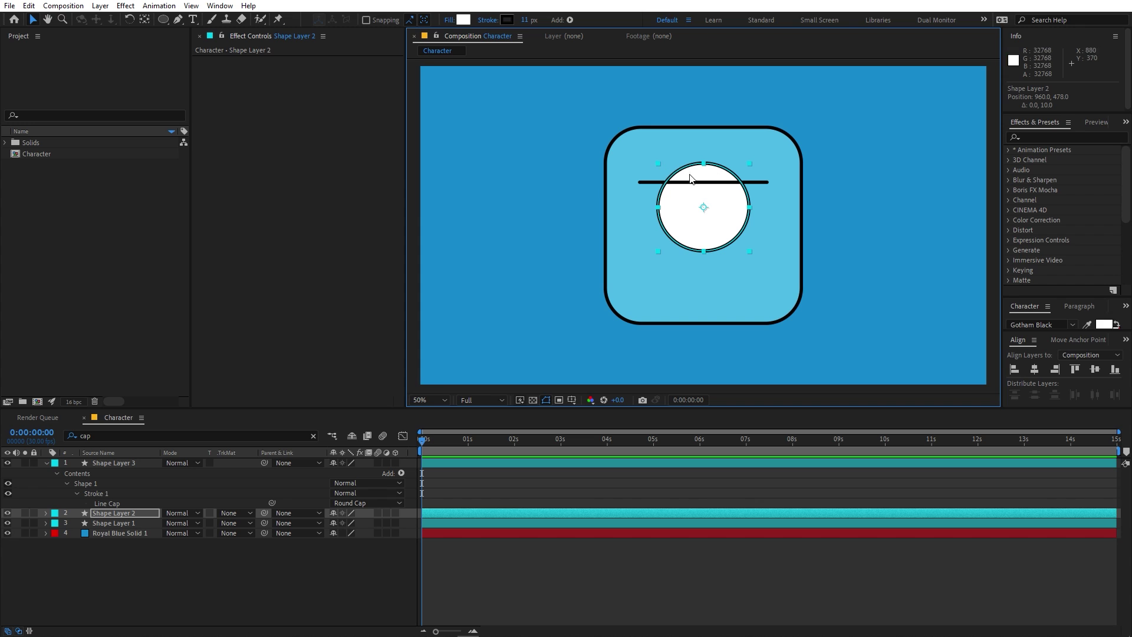
left_click(90, 563)
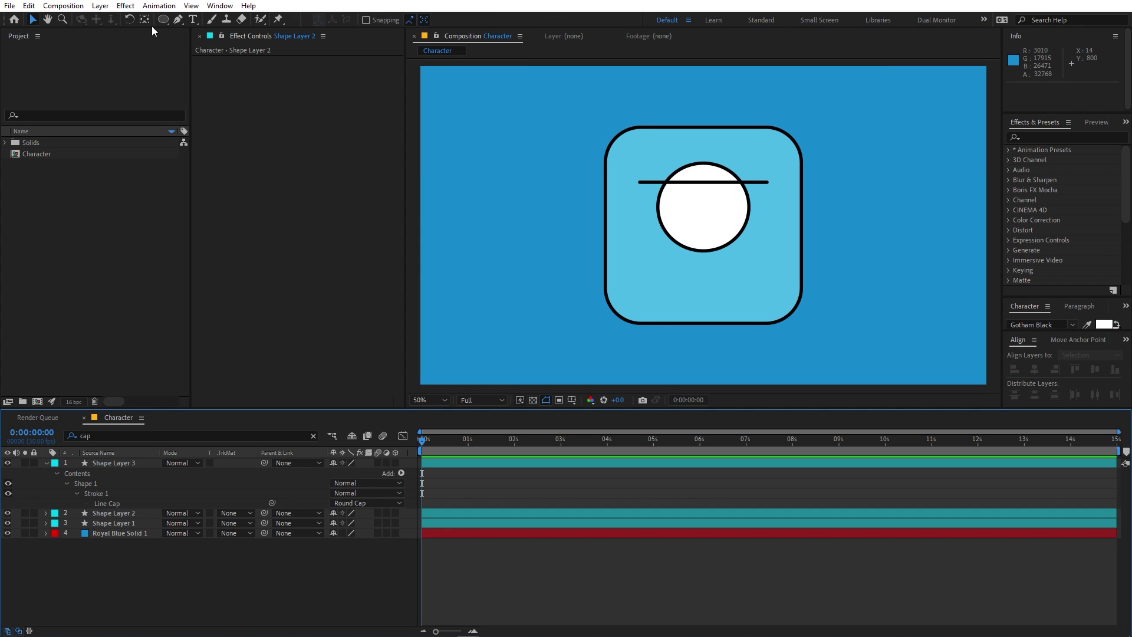
Draw a rectangle over the eye's top with its bottom edge on the eyebrow line.
left_click_drag(166, 24, 194, 21)
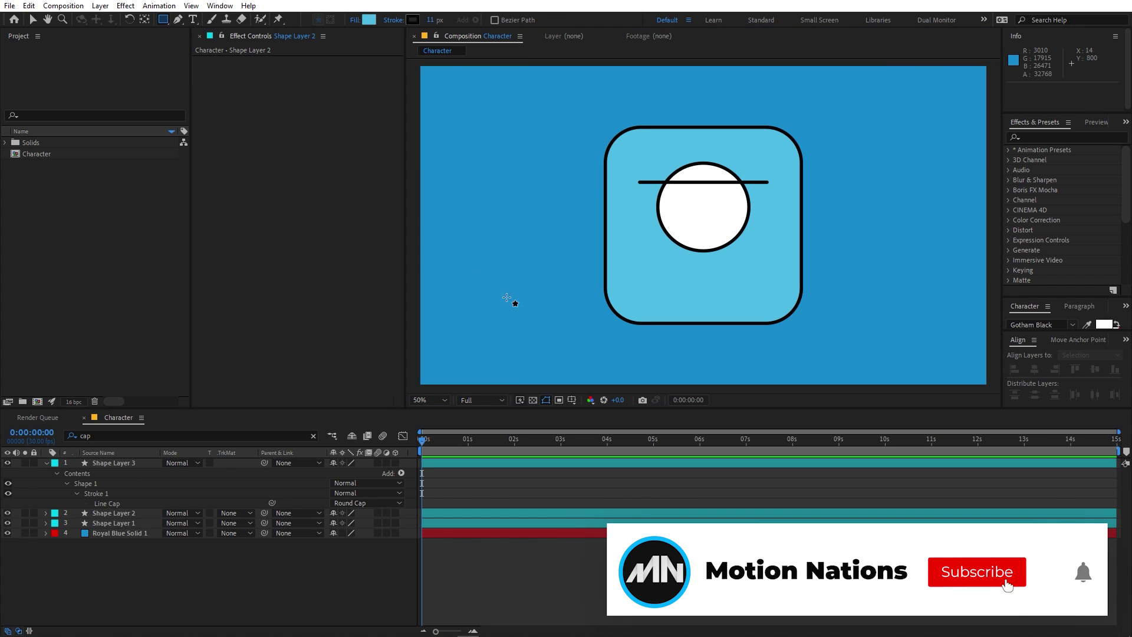
left_click_drag(641, 137, 751, 175)
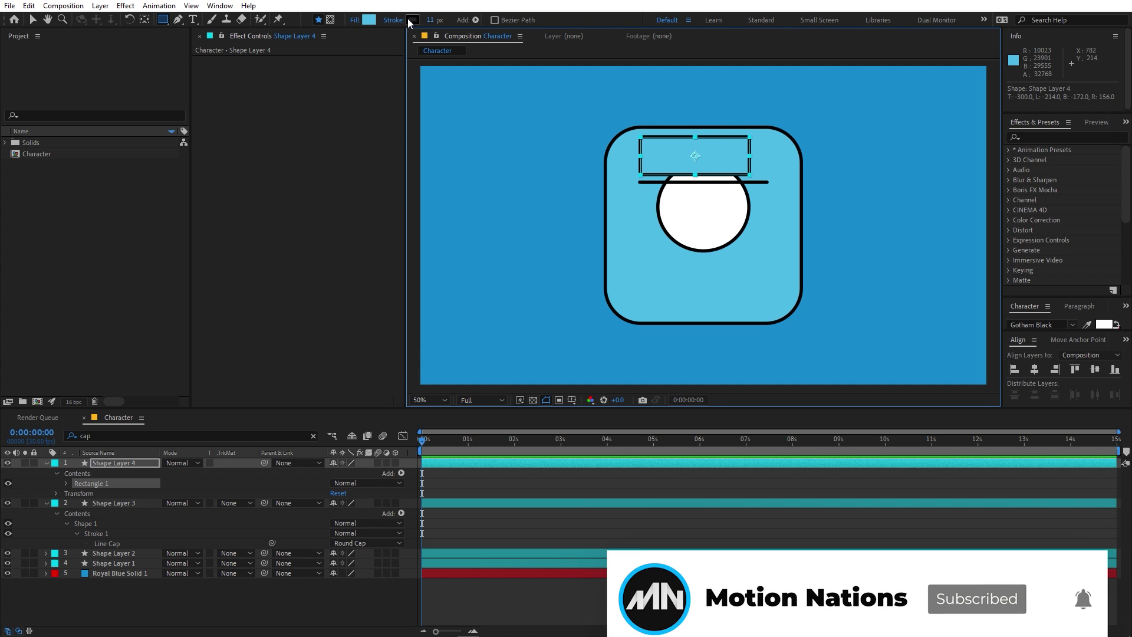
key("v")
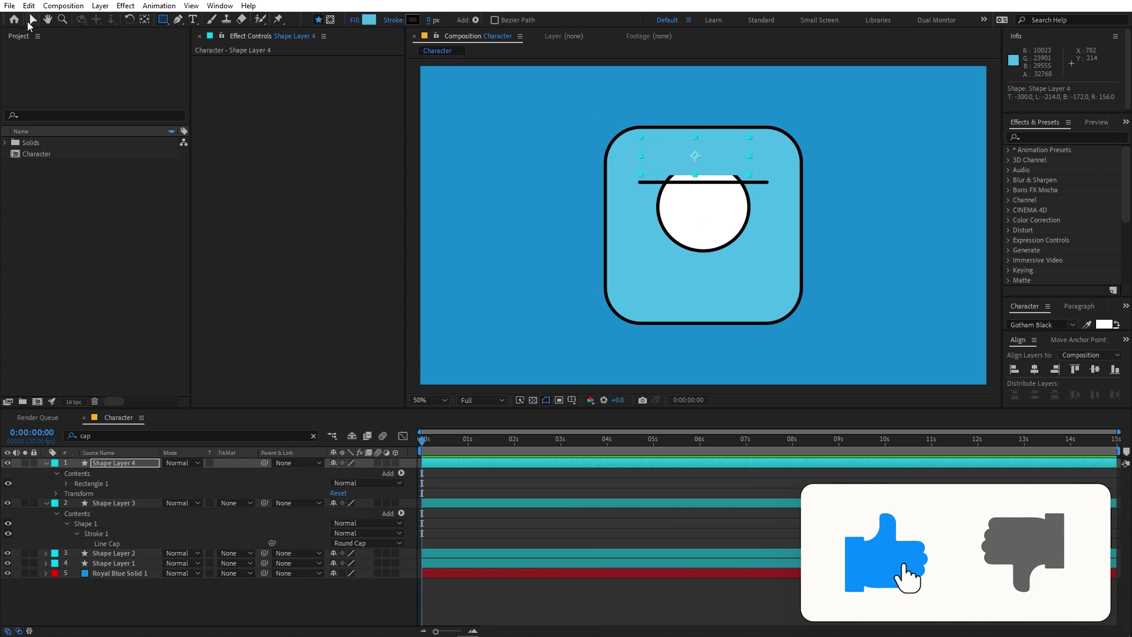
scroll(762, 164, "up", 4)
scroll(683, 151, "up", 5)
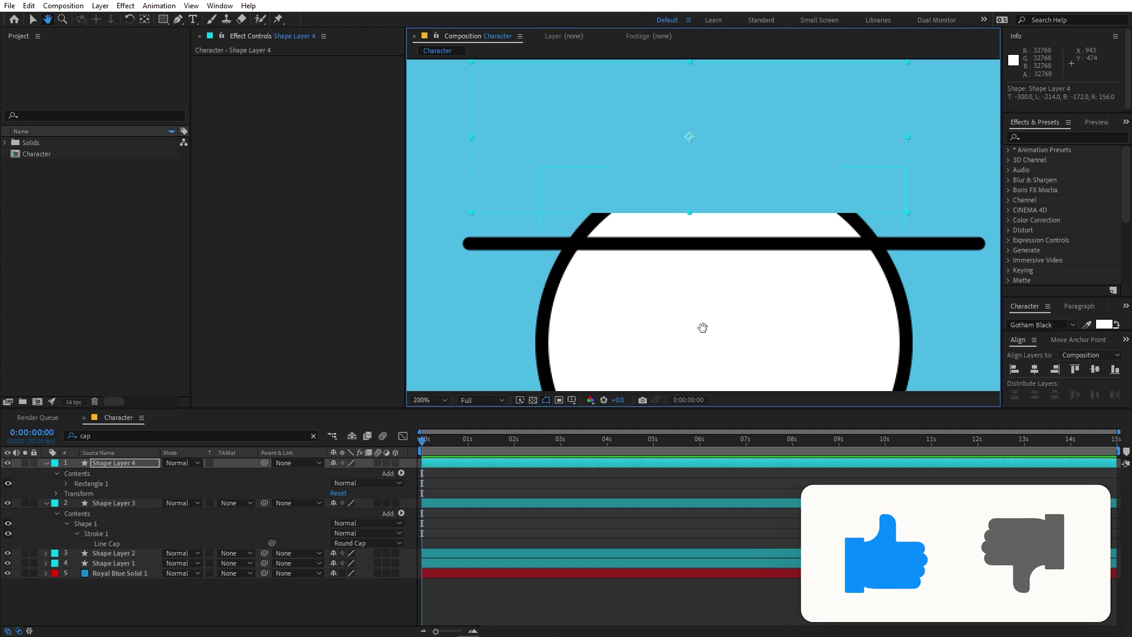
left_click_drag(708, 202, 741, 214)
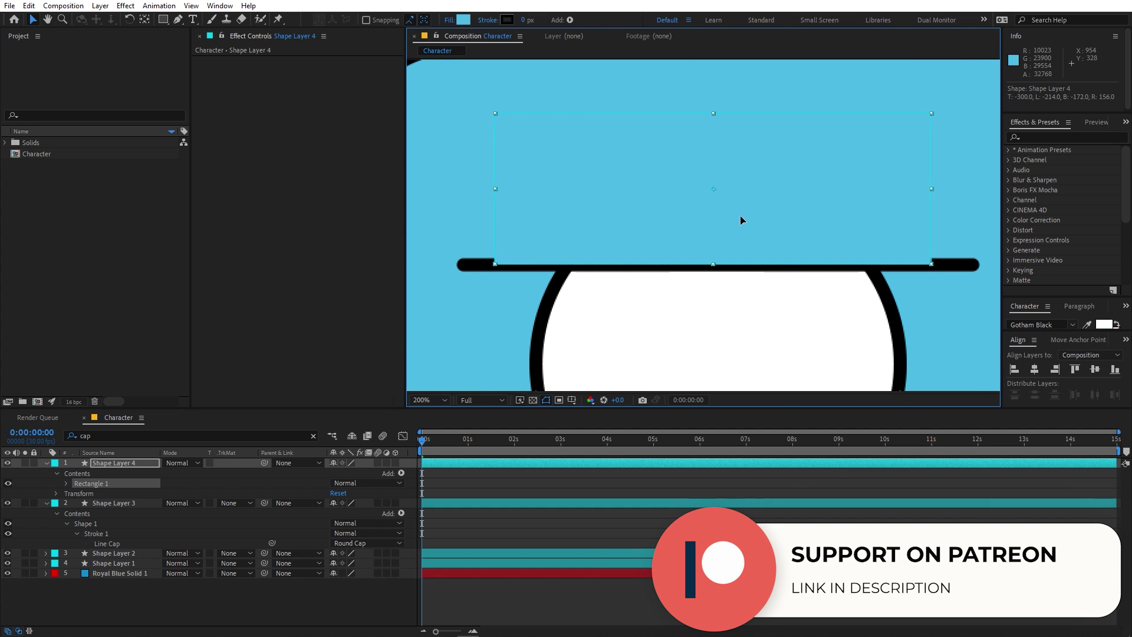
Move the covering rectangle layer below the eyebrow layer in the timeline.
left_click_drag(121, 463, 118, 544)
left_click(106, 463)
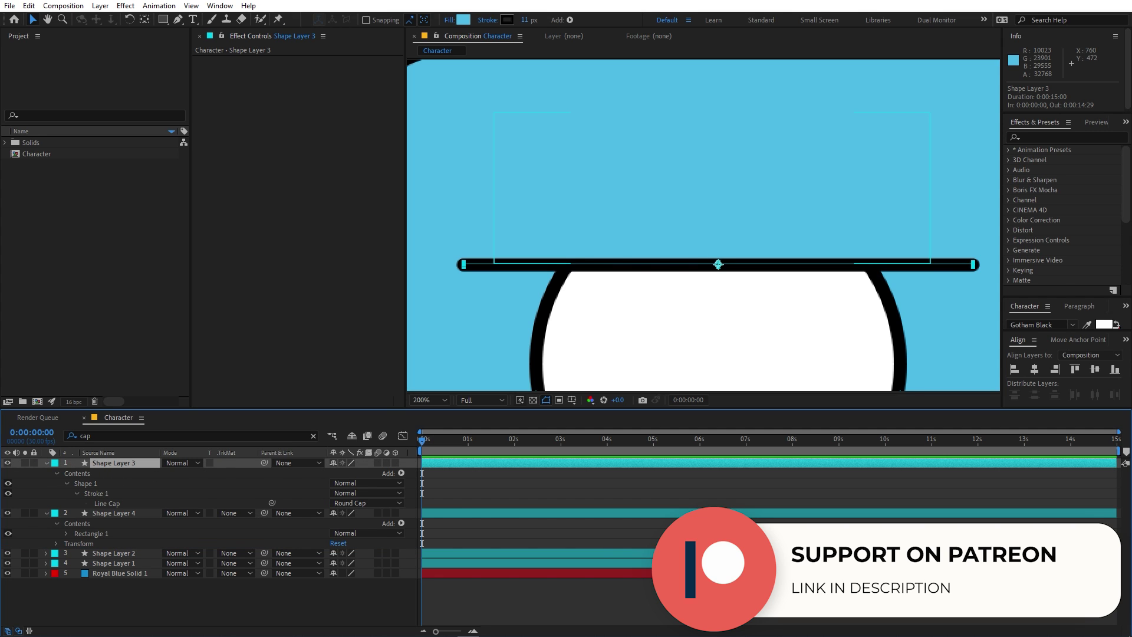
left_click(893, 235)
scroll(875, 127, "down", 5)
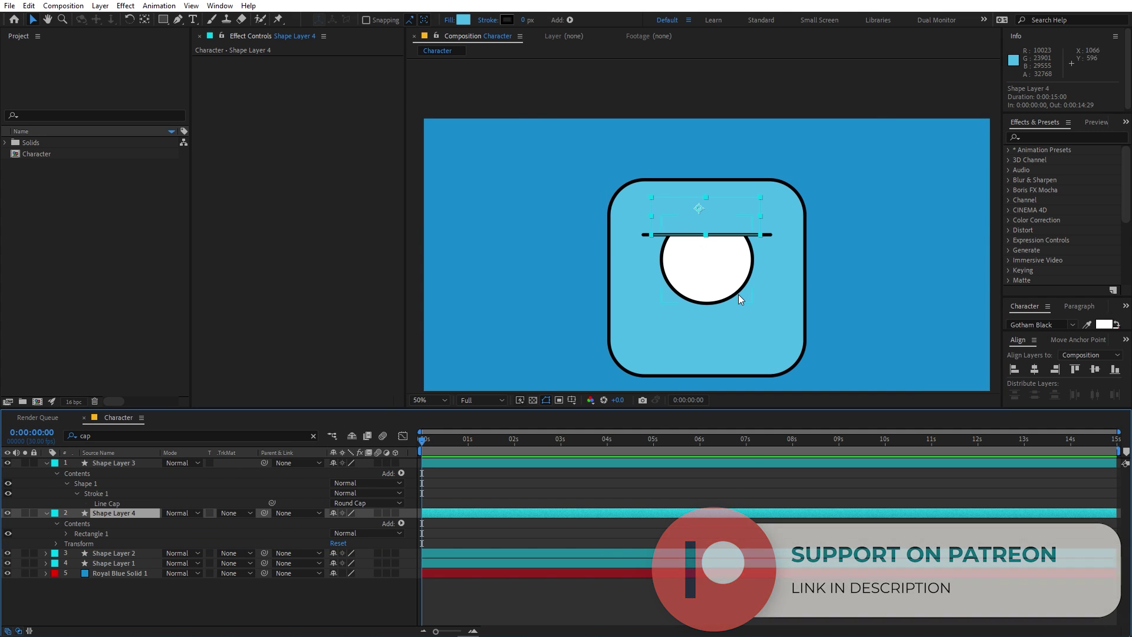
scroll(923, 151, "up", 3)
left_click(849, 164)
scroll(849, 164, "down", 2)
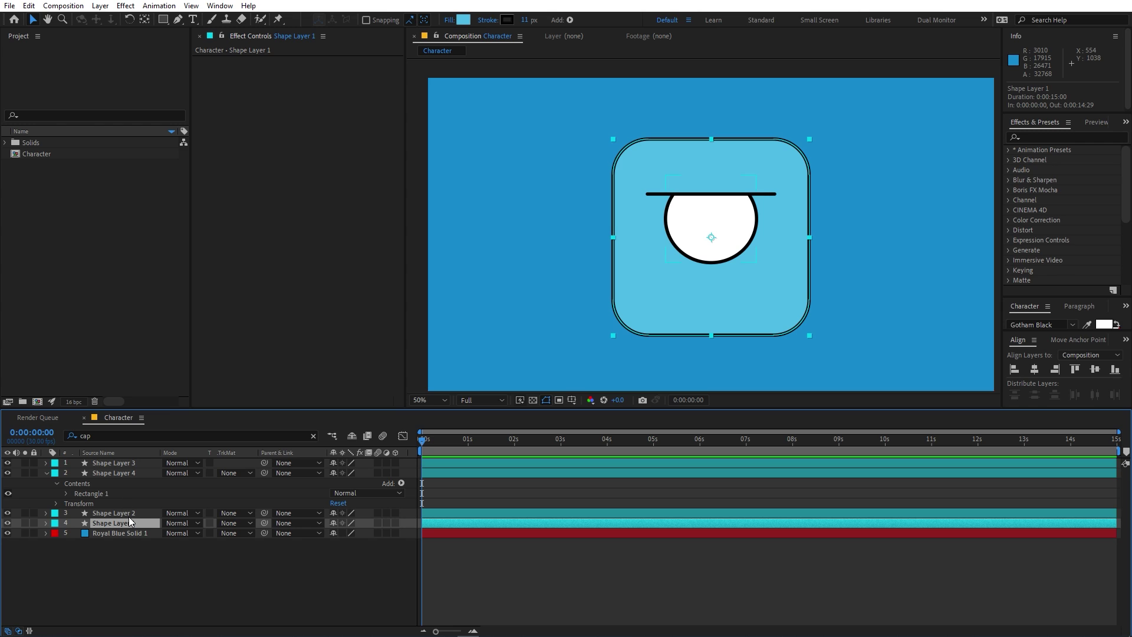
Rename the layers Base, Eye, Mask and Eyebrow.
key("Return")
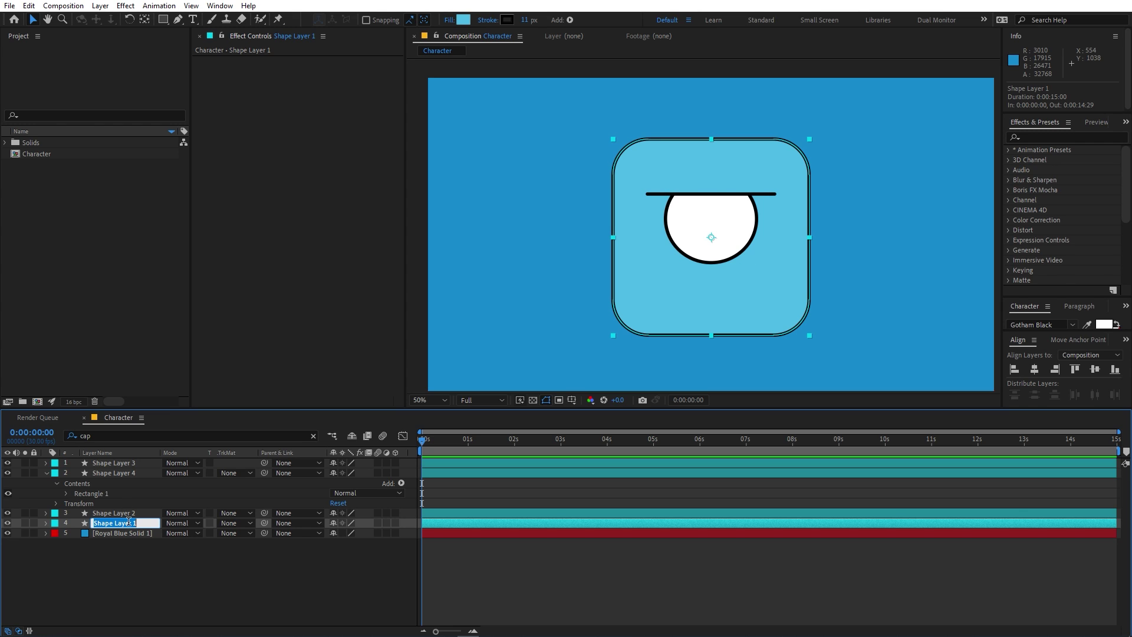
type("Base")
key("Return")
left_click(130, 513)
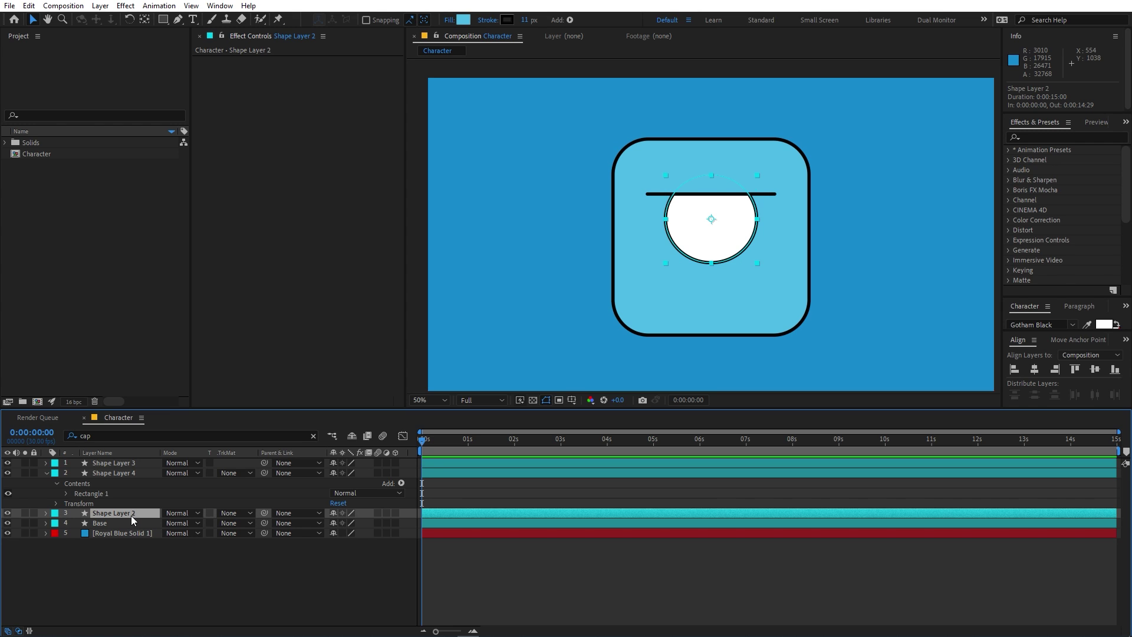
key("Return")
type("Eye")
key("Return")
left_click(132, 472)
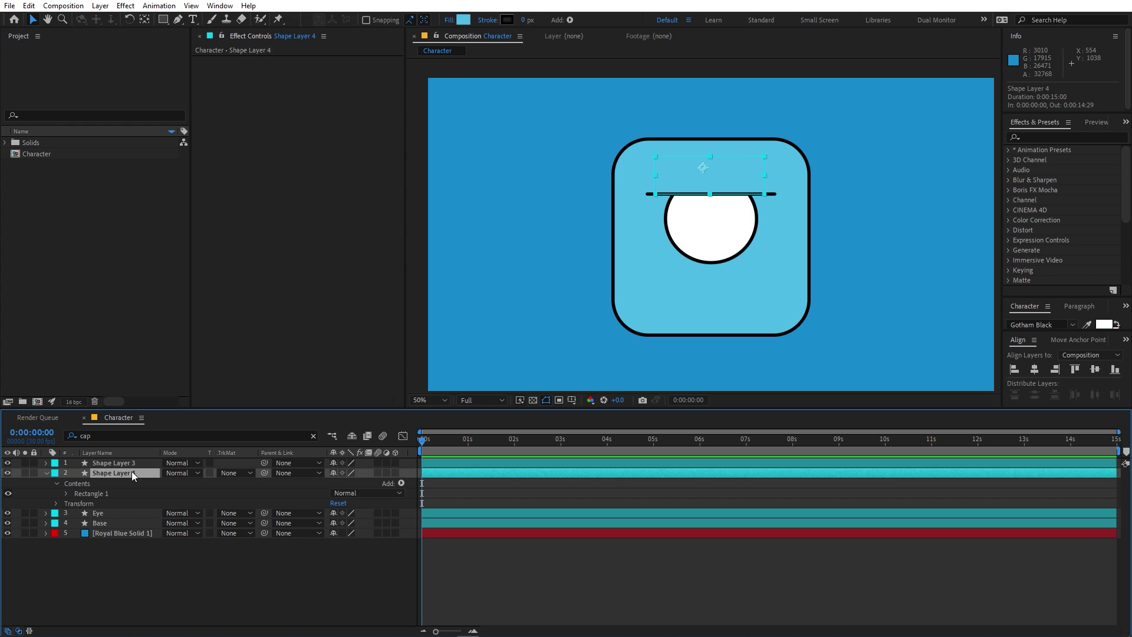
key("Return")
type("Mask")
key("Return")
left_click(132, 465)
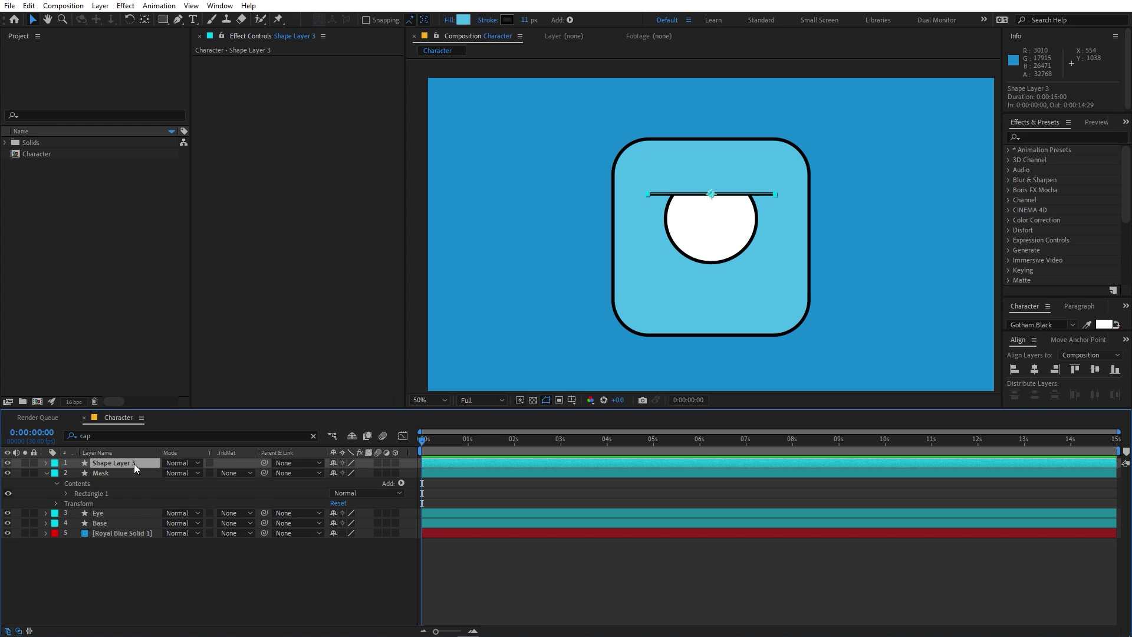
key("Return")
type("Eyebrow")
key("Return")
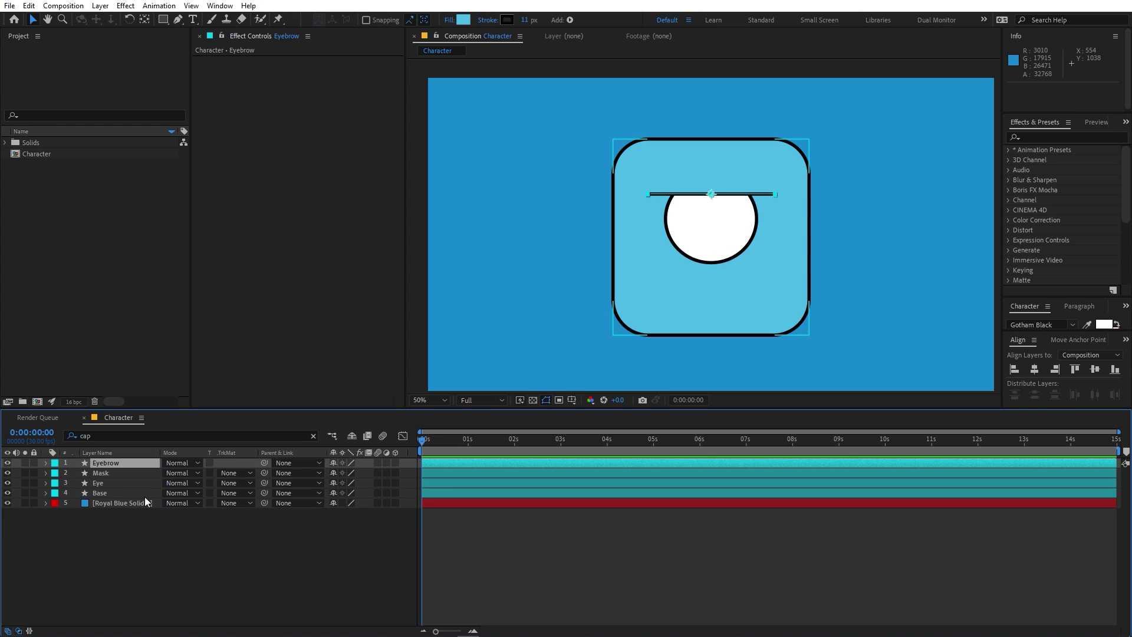
Give Base a peach label and Eyebrow, Mask and Eye the Pink label.
left_click(103, 493)
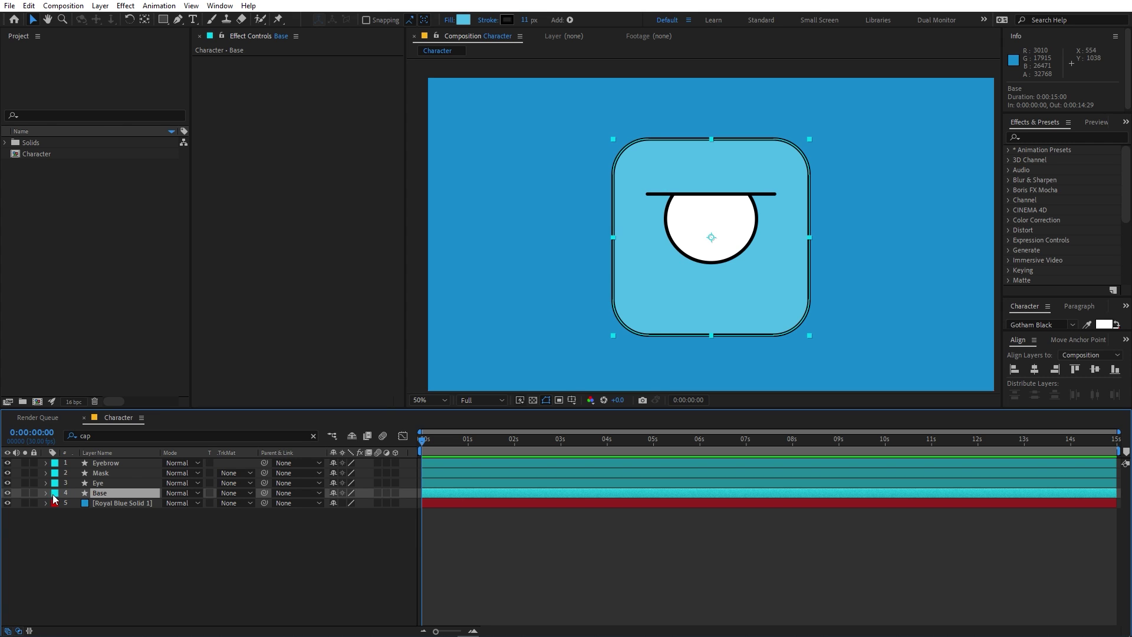
left_click(53, 498)
left_click(89, 440)
left_click(94, 485)
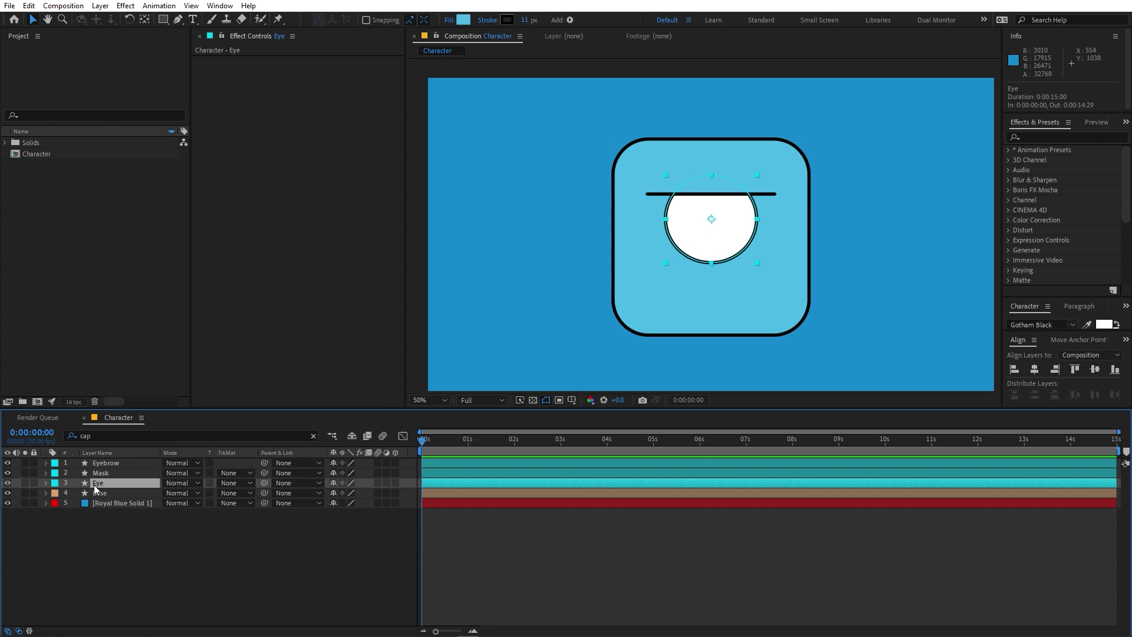
left_click(97, 464, "shift")
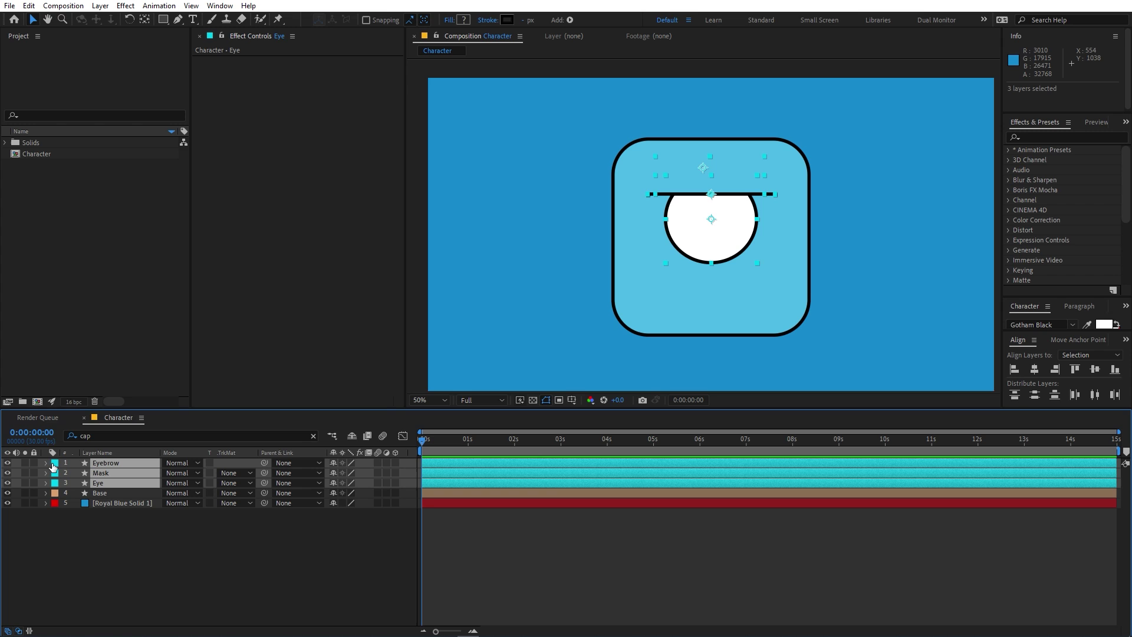
left_click(52, 467)
left_click(78, 304)
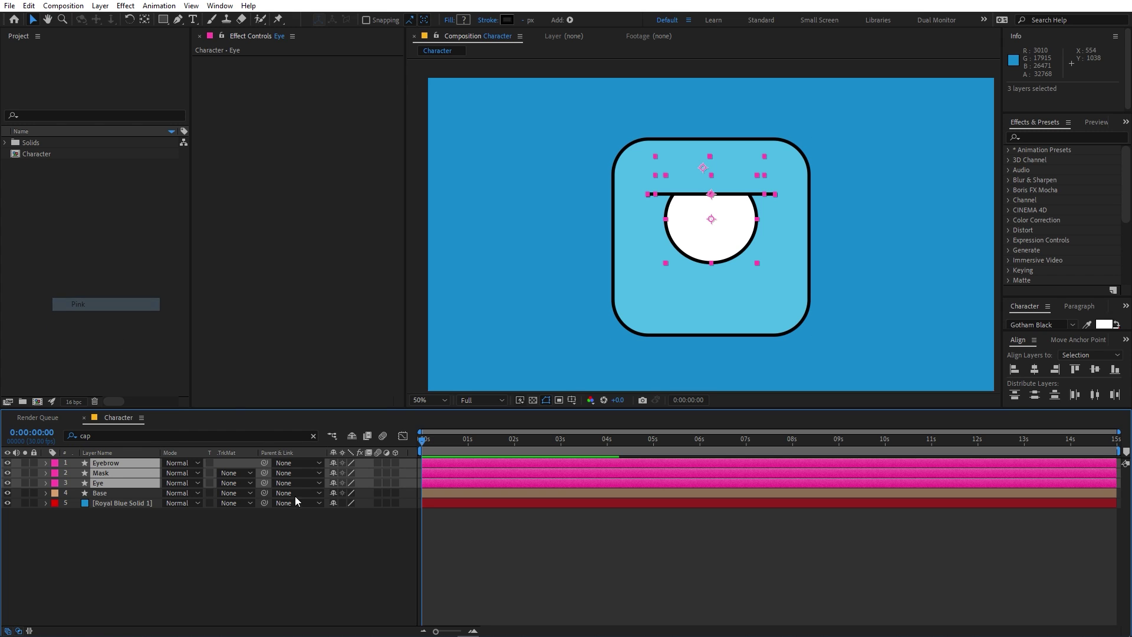
left_click(253, 532)
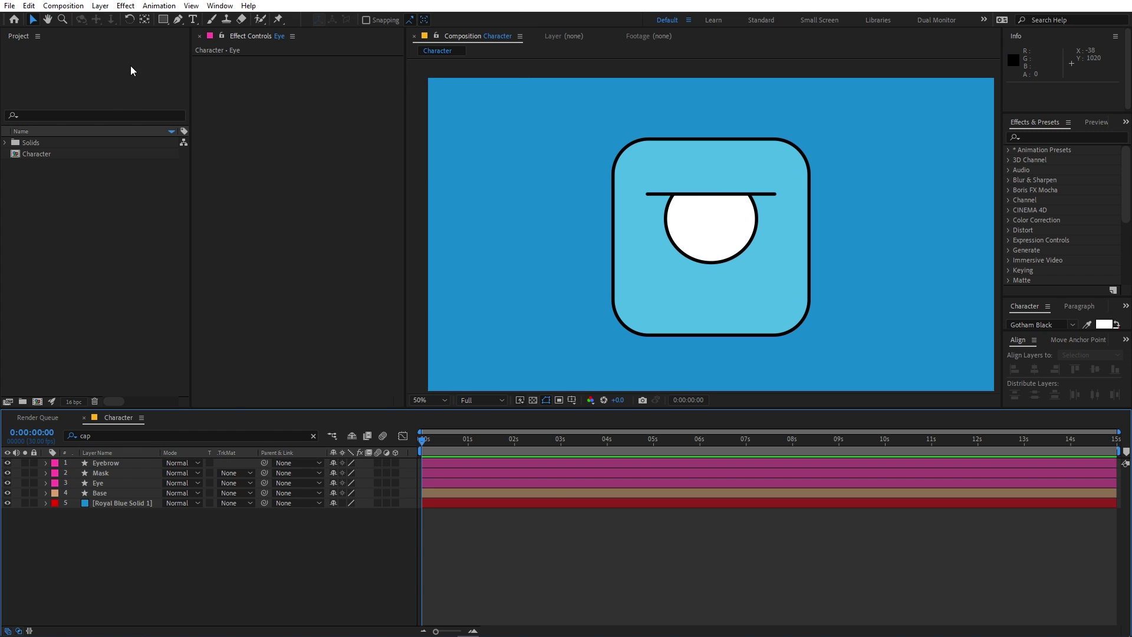
Draw a small black-filled pupil circle inside the eye.
left_click(163, 20)
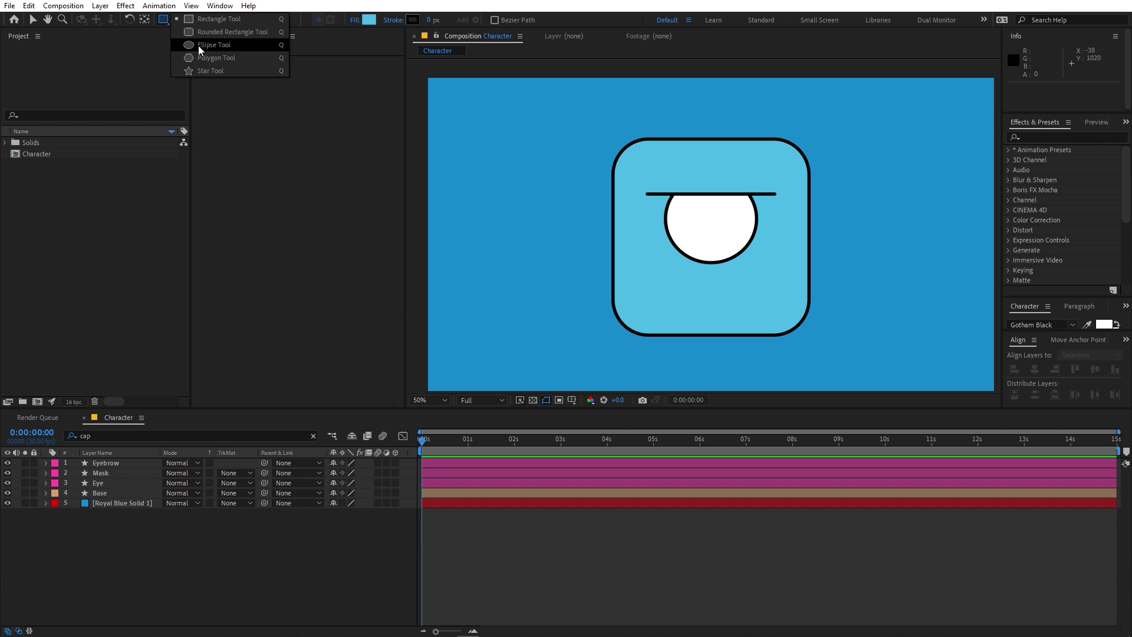
left_click(198, 45)
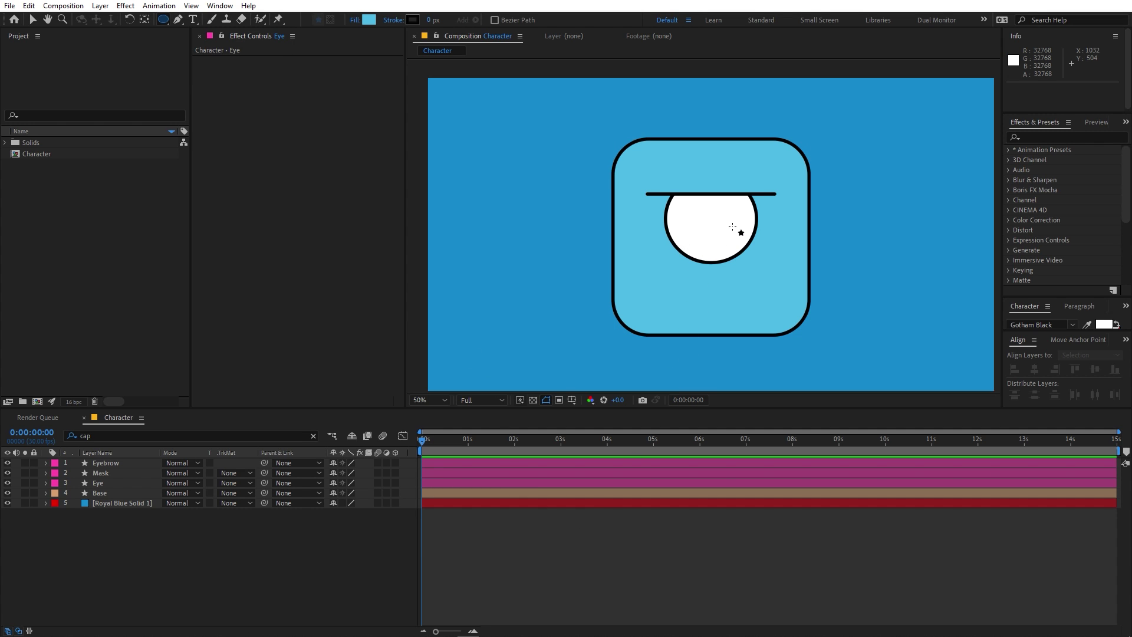
left_click_drag(733, 227, 695, 191)
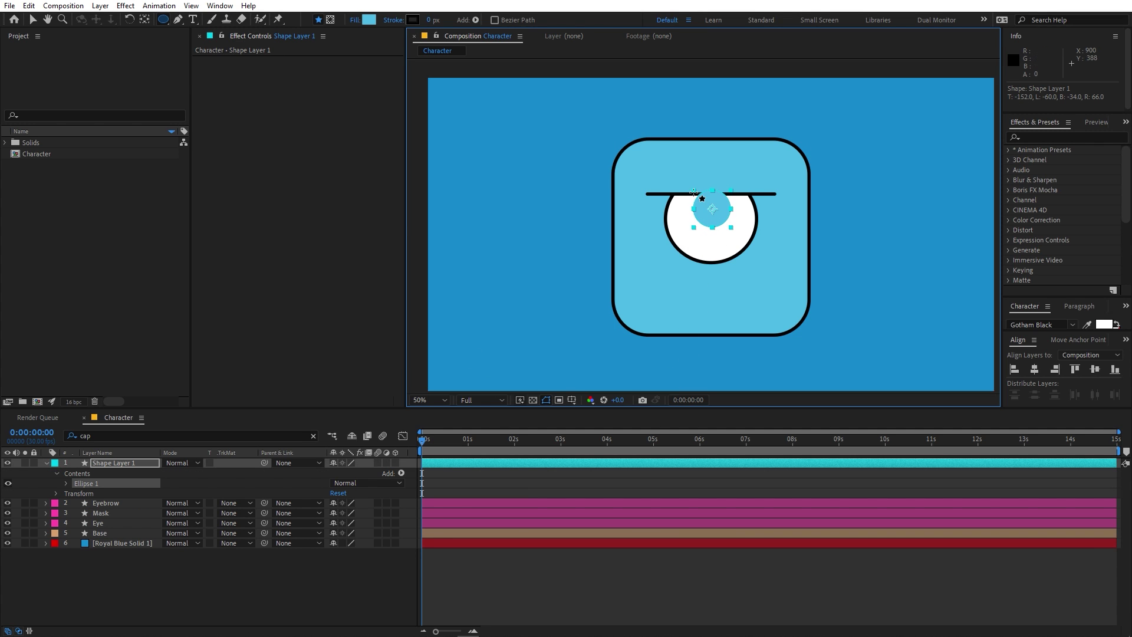
left_click(371, 19)
left_click(147, 407)
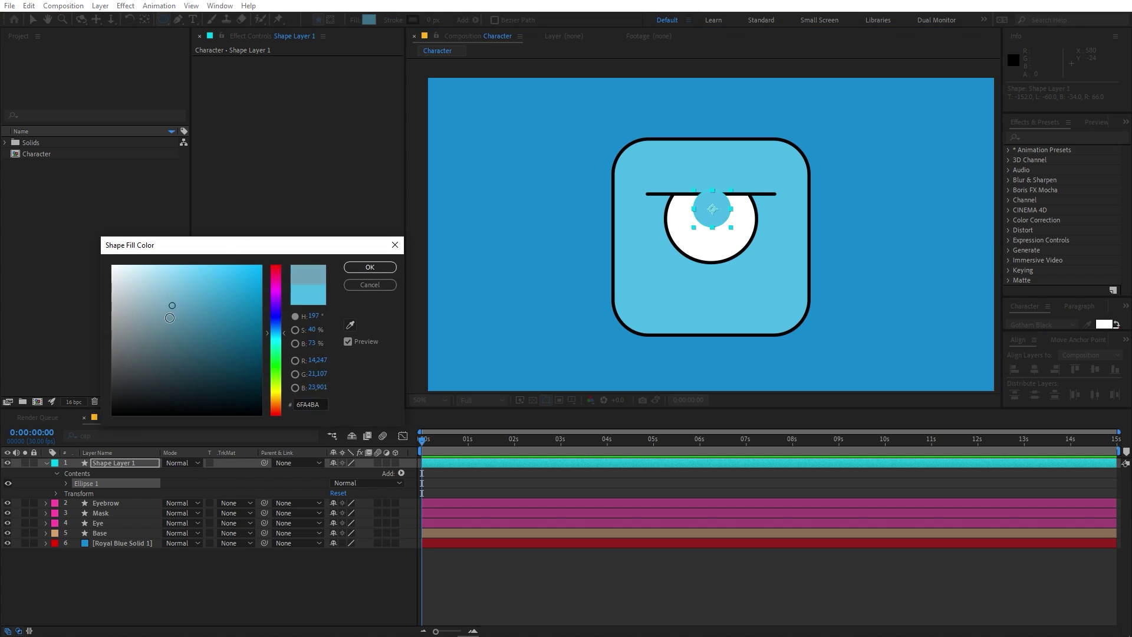
left_click(370, 260)
Place the pupil layer beneath Eyebrow and Mask and scale it to 114%.
left_click_drag(120, 463, 114, 518)
key("period")
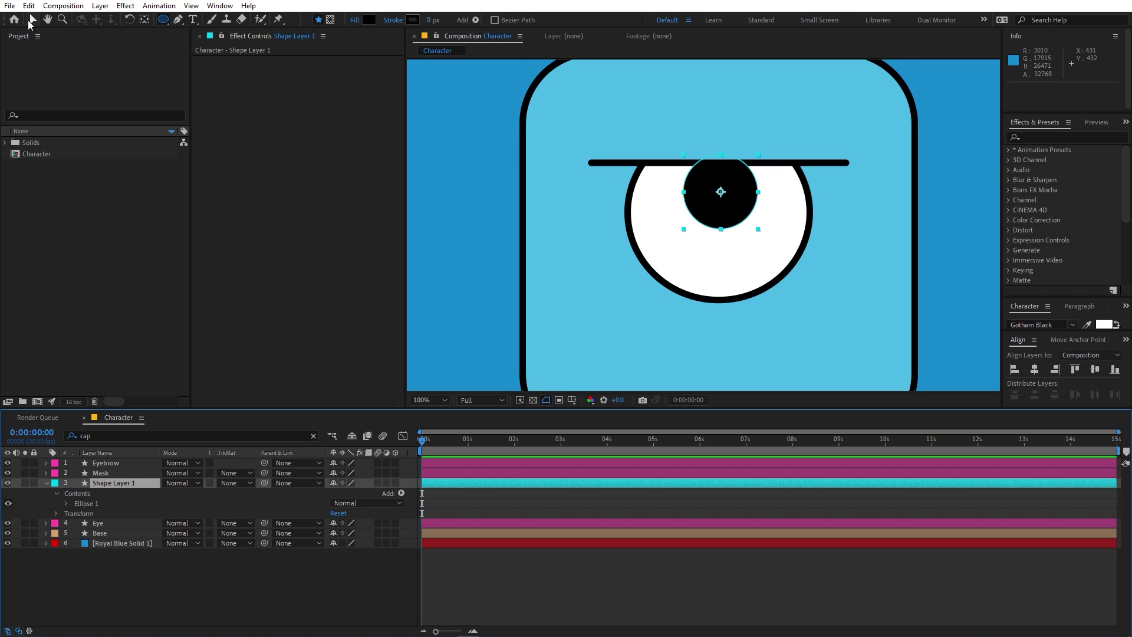
key("v")
key("s")
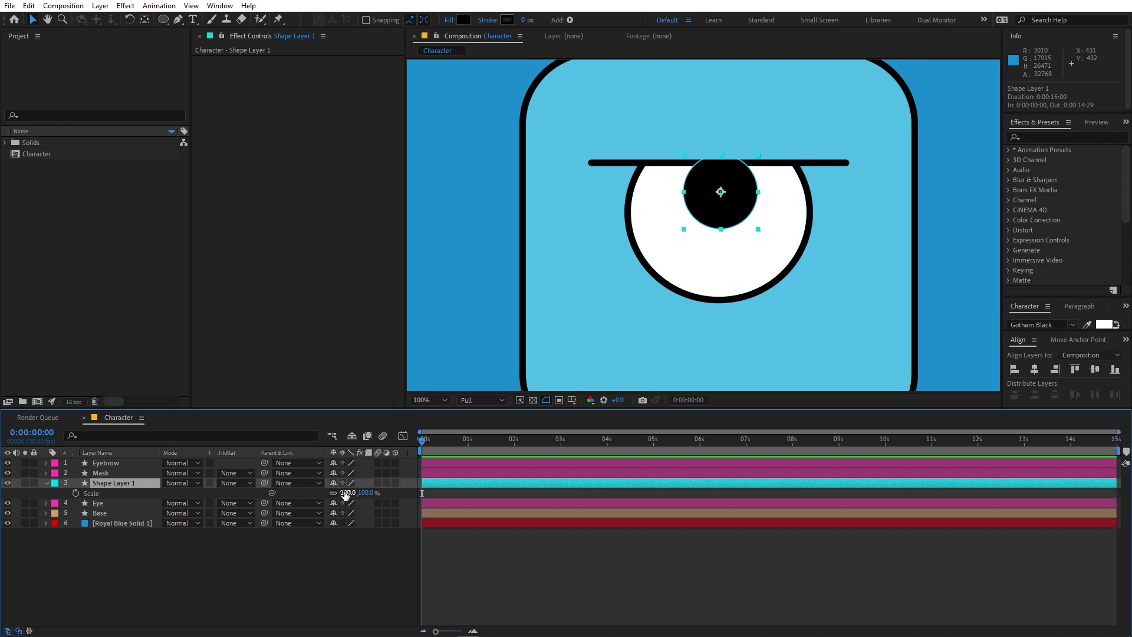
left_click_drag(347, 493, 356, 492)
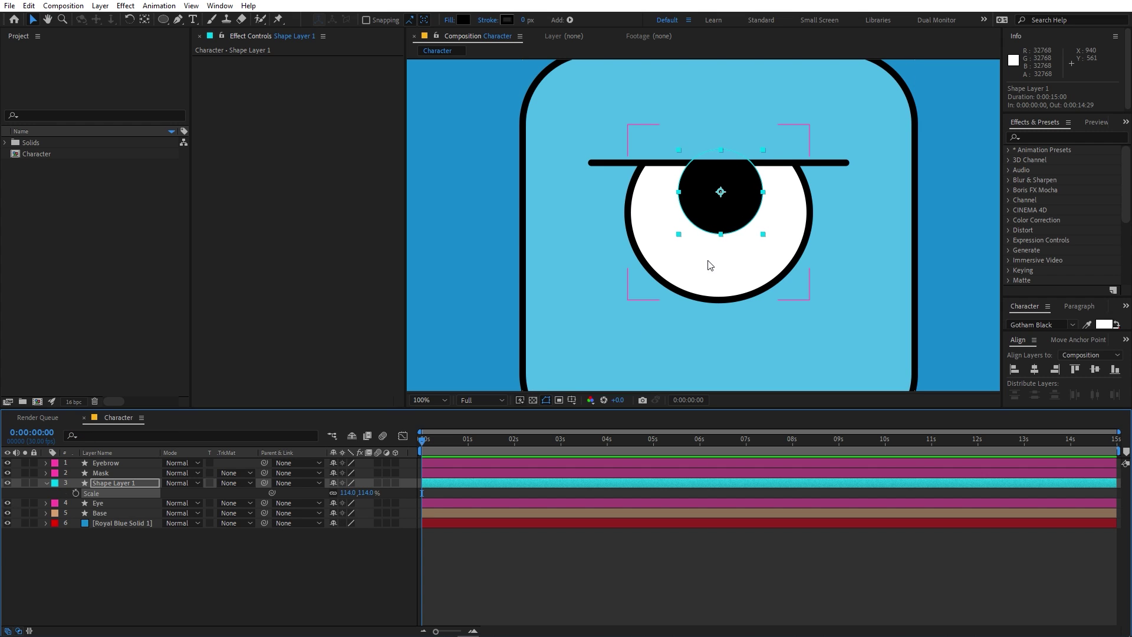
left_click(740, 260)
Enlarge the eye's ellipse size to 316.3 by 304.5 via the 'siz' property search.
left_click(116, 435)
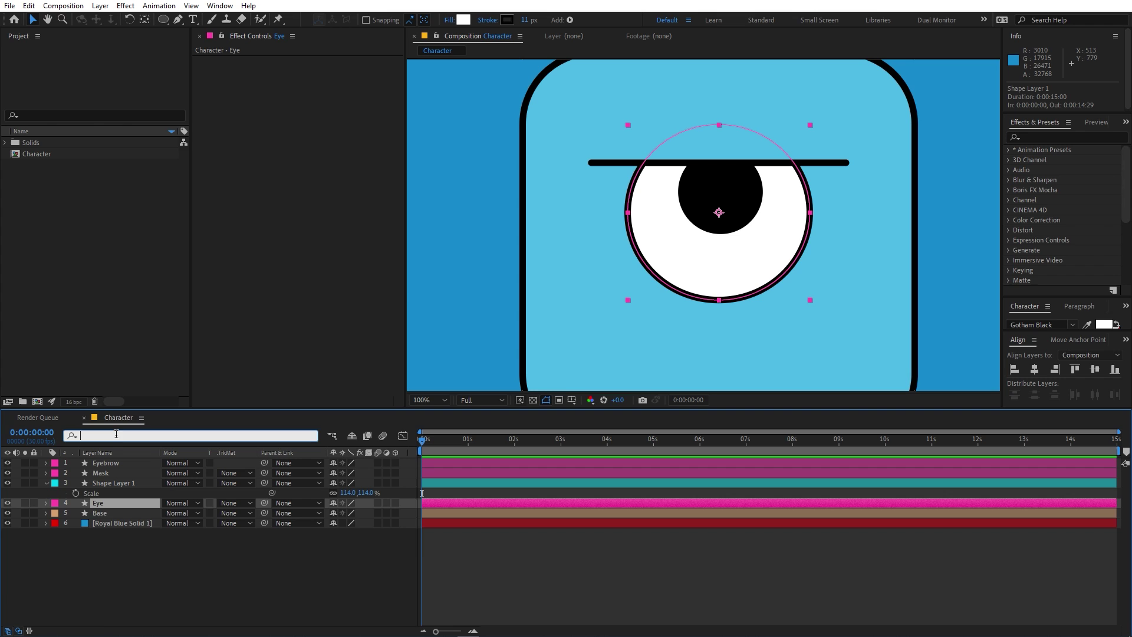
type("size")
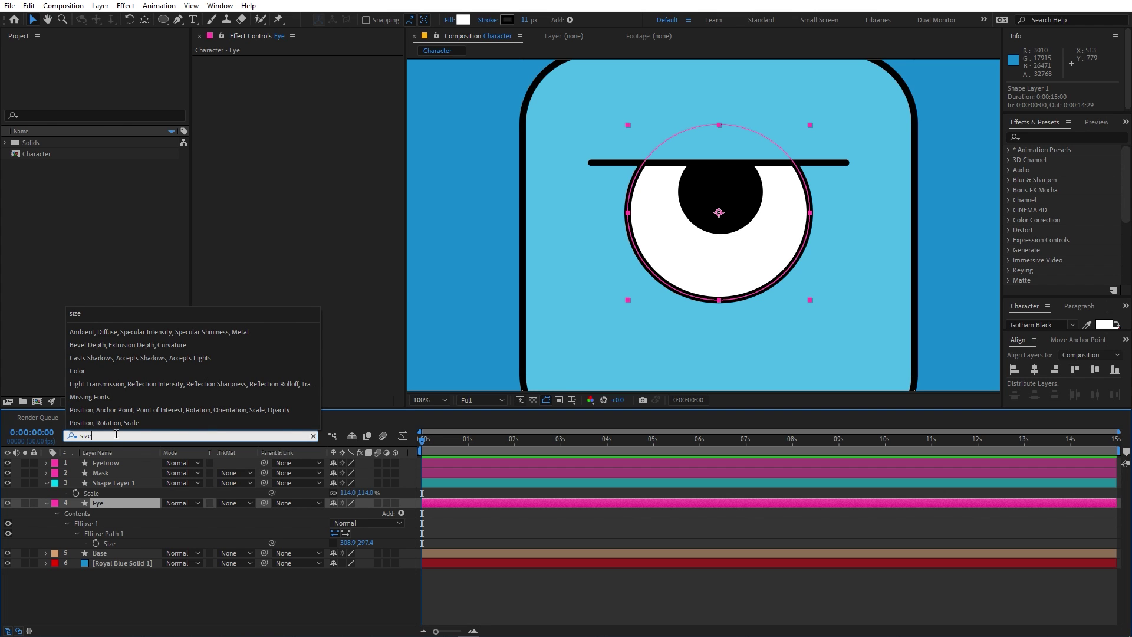
left_click(338, 542)
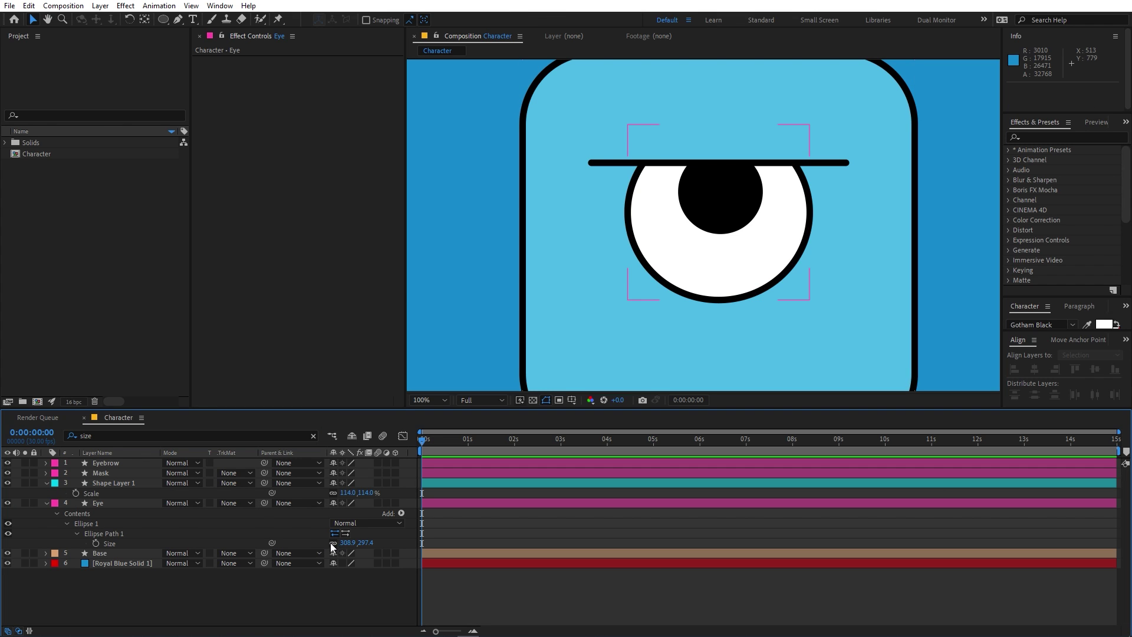
left_click_drag(345, 543, 386, 546)
Scale the pupil to 122.1% and centre it horizontally in the eye.
left_click(369, 501)
left_click_drag(360, 493, 402, 494)
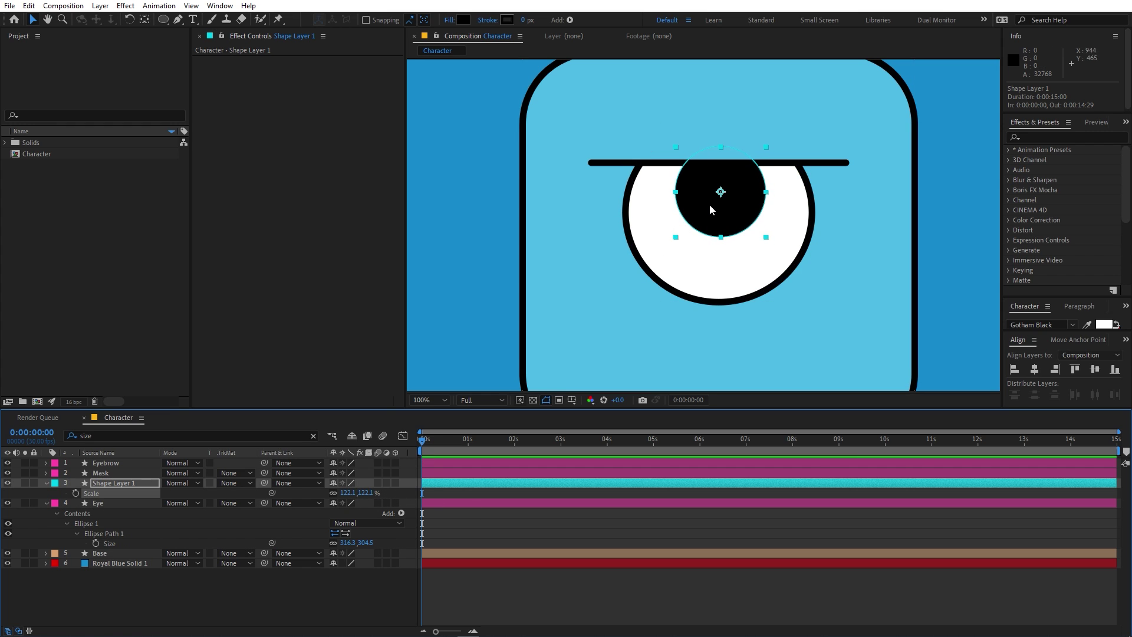
left_click_drag(712, 207, 710, 207)
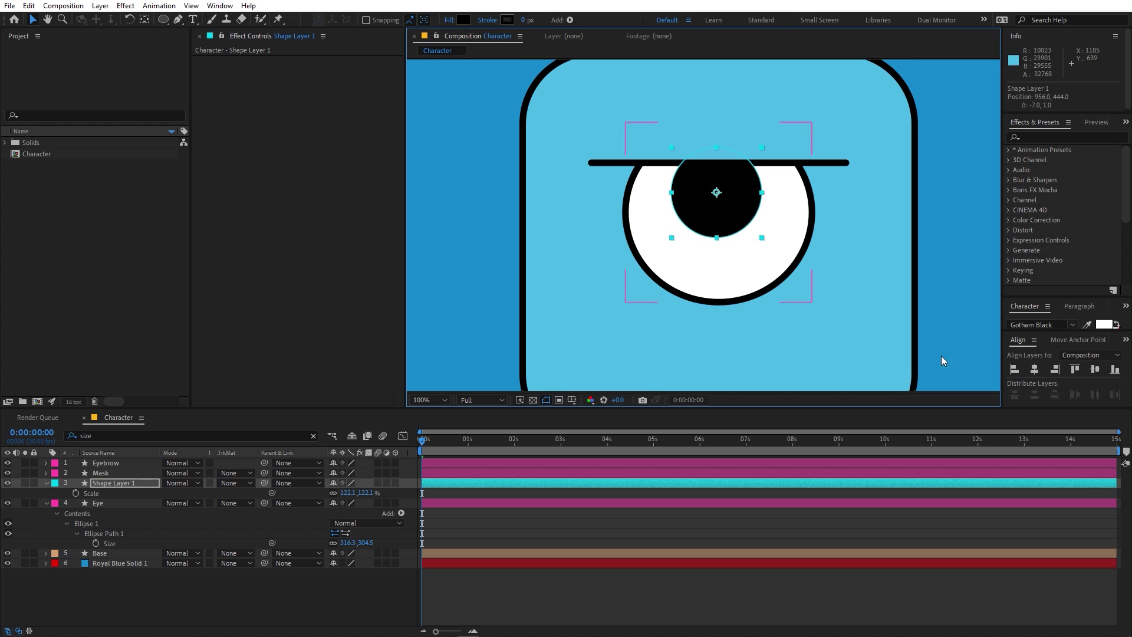
left_click(1034, 369)
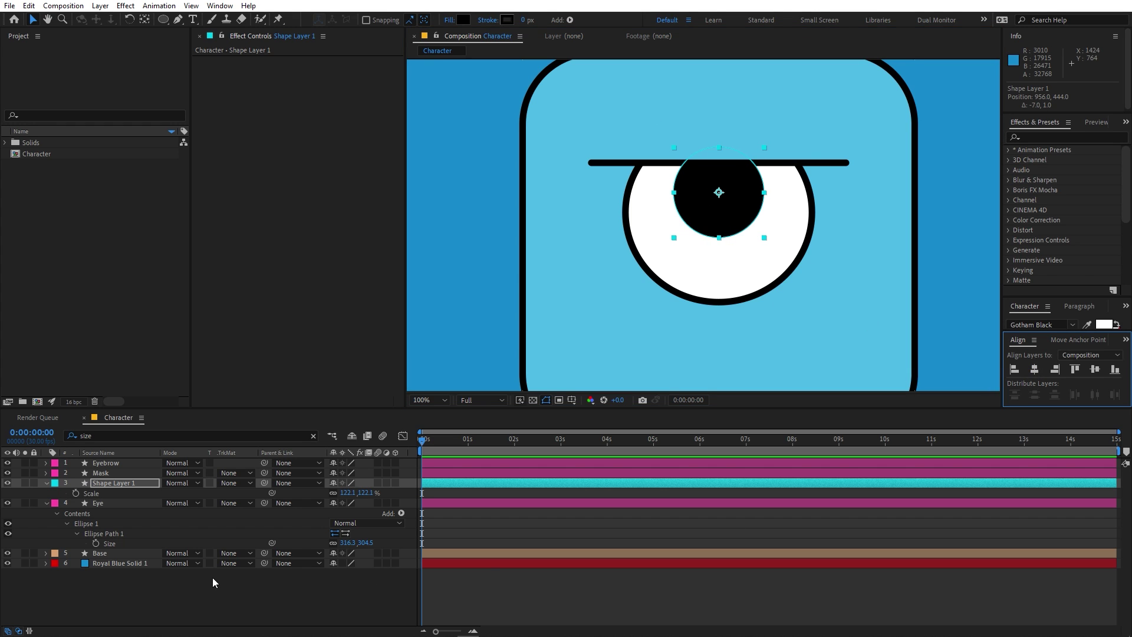
left_click(119, 483)
Duplicate the pupil into a white FFFFFF highlight at 39.1% scale, moved to its upper right.
key("ctrl+d")
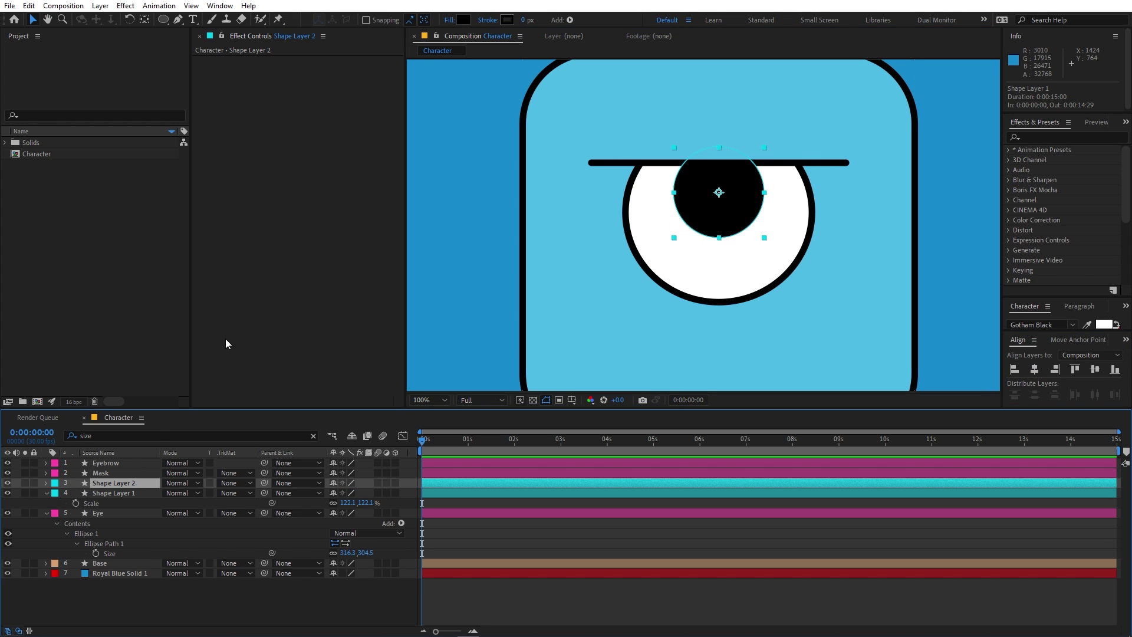
left_click(464, 20)
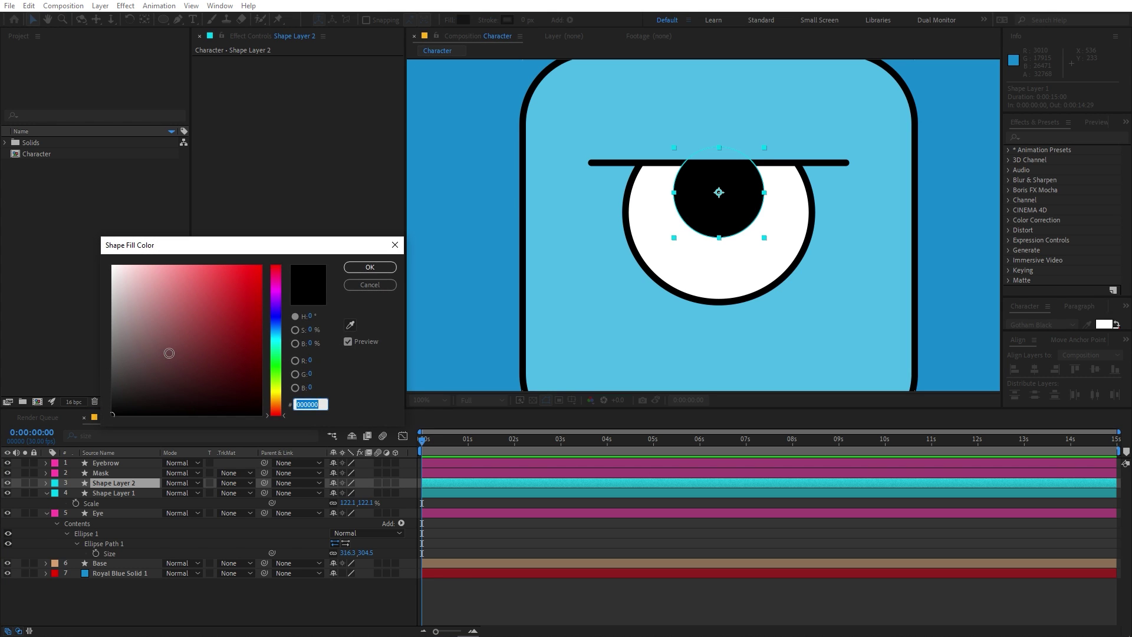
type("ffffff")
left_click(370, 267)
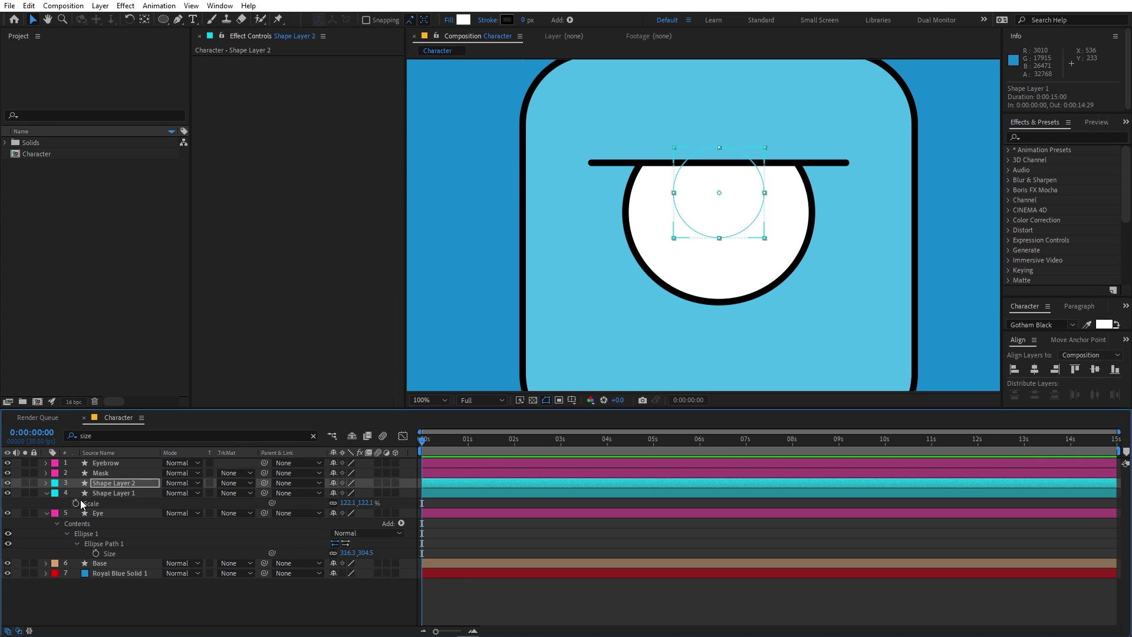
left_click(118, 482)
key("s")
left_click_drag(348, 492, 297, 493)
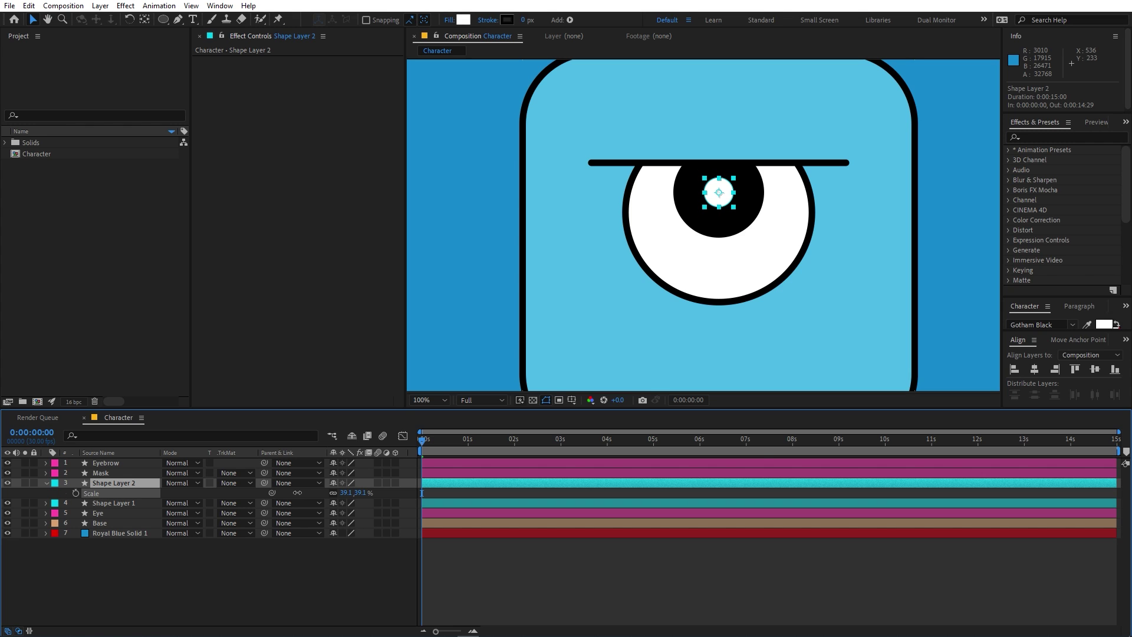
left_click_drag(715, 202, 739, 216)
Duplicate the highlight, scale the copy to 14.3% and place it just below.
key("ctrl+d")
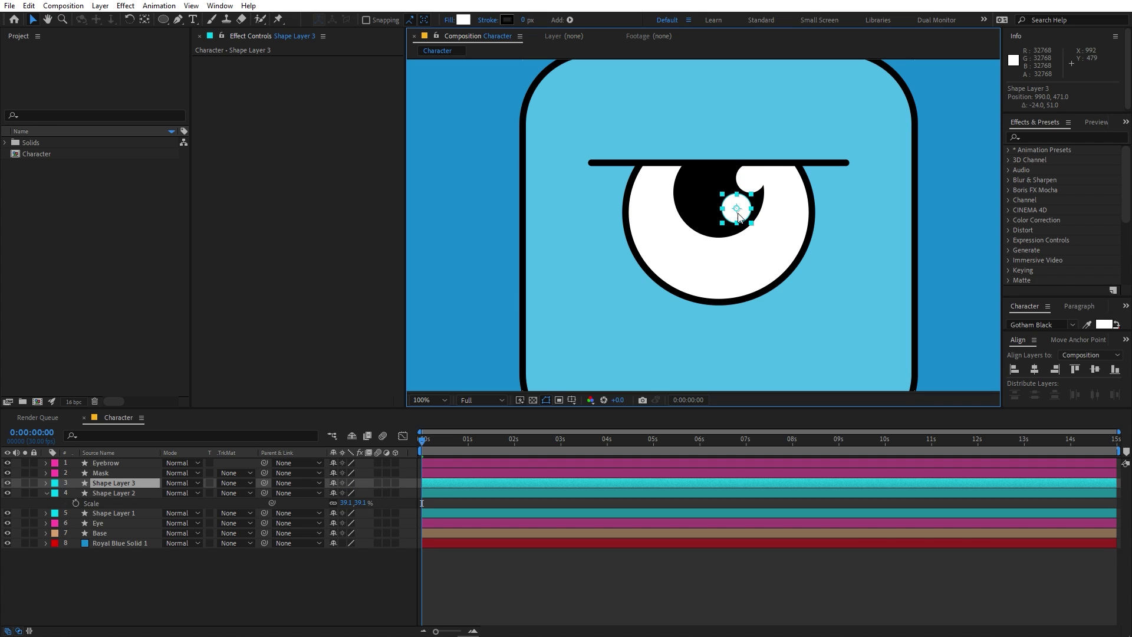
key("s")
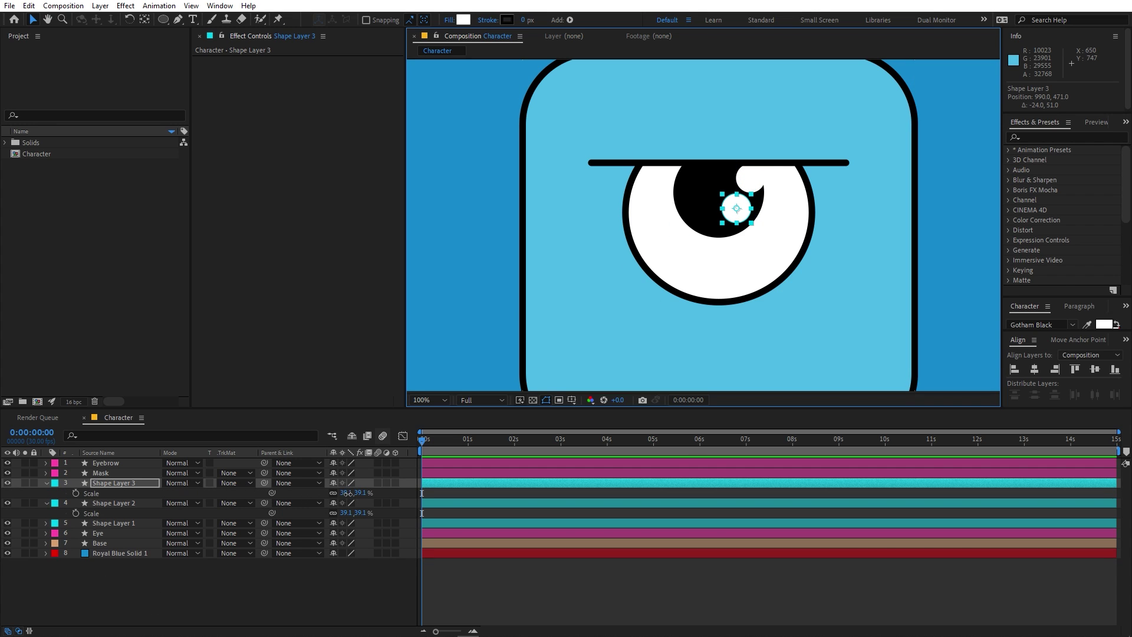
left_click_drag(348, 494, 198, 490)
left_click(449, 353)
scroll(738, 204, "up", 2)
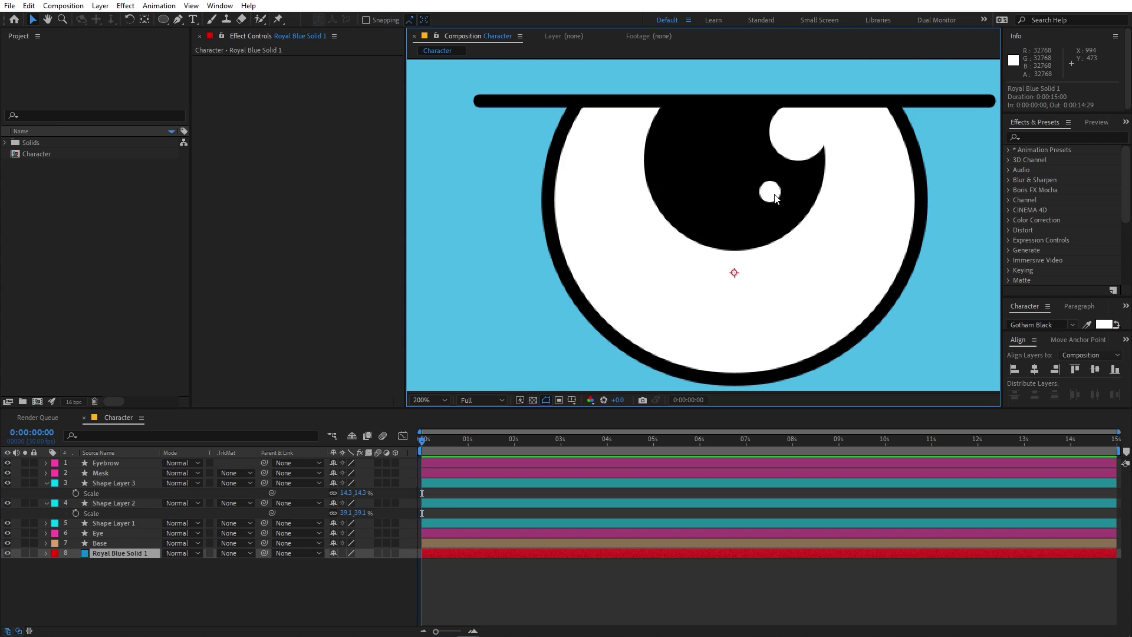
scroll(774, 200, "down", 4)
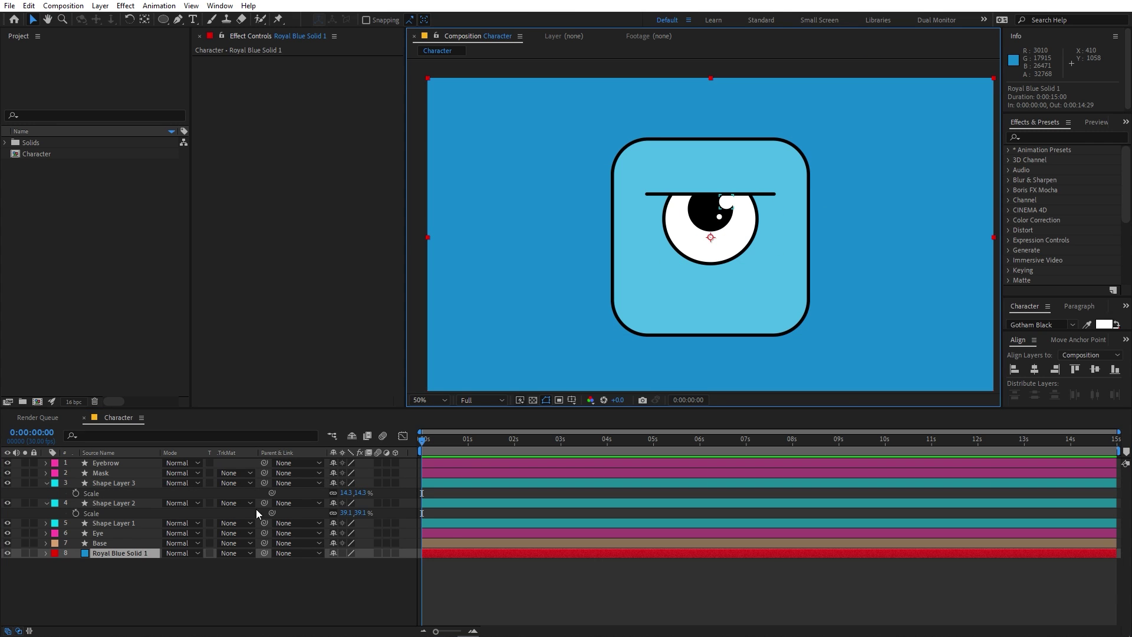
left_click(727, 201)
scroll(759, 274, "up", 2)
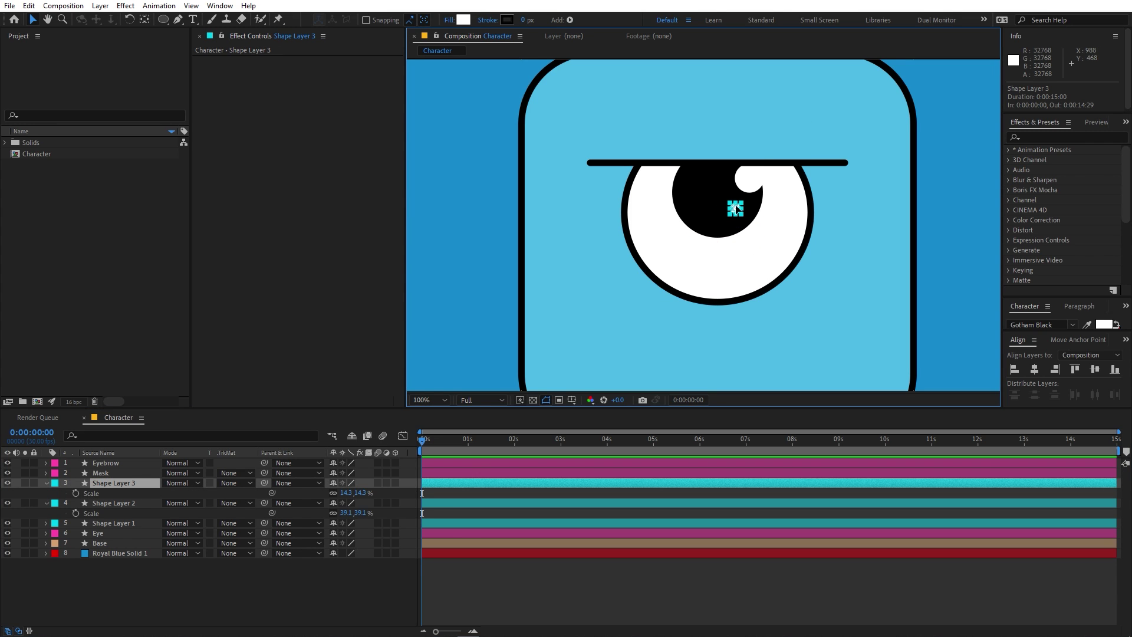
left_click_drag(736, 209, 742, 208)
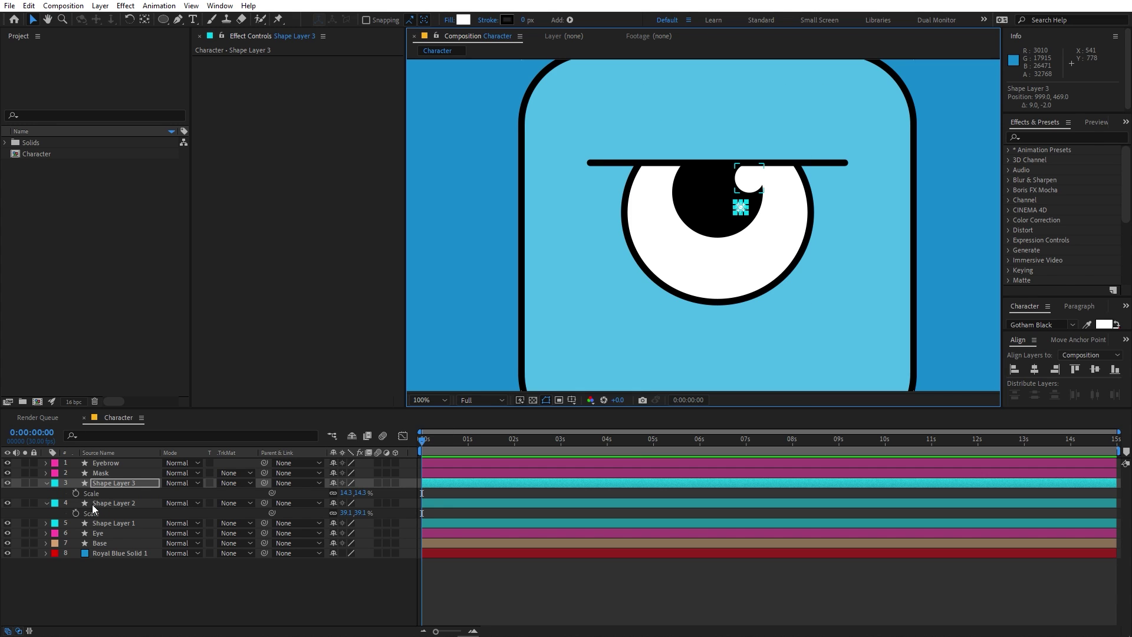
Label both highlight layers pink and rename them 'Eye Detail'.
left_click(110, 504, "ctrl")
left_click(55, 484)
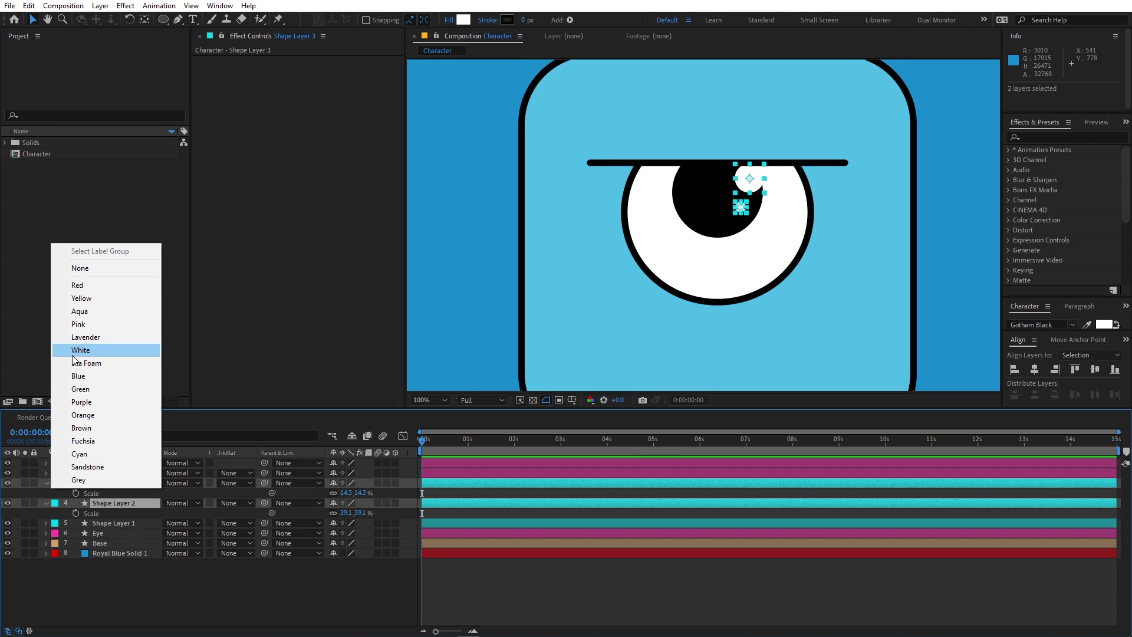
left_click(84, 324)
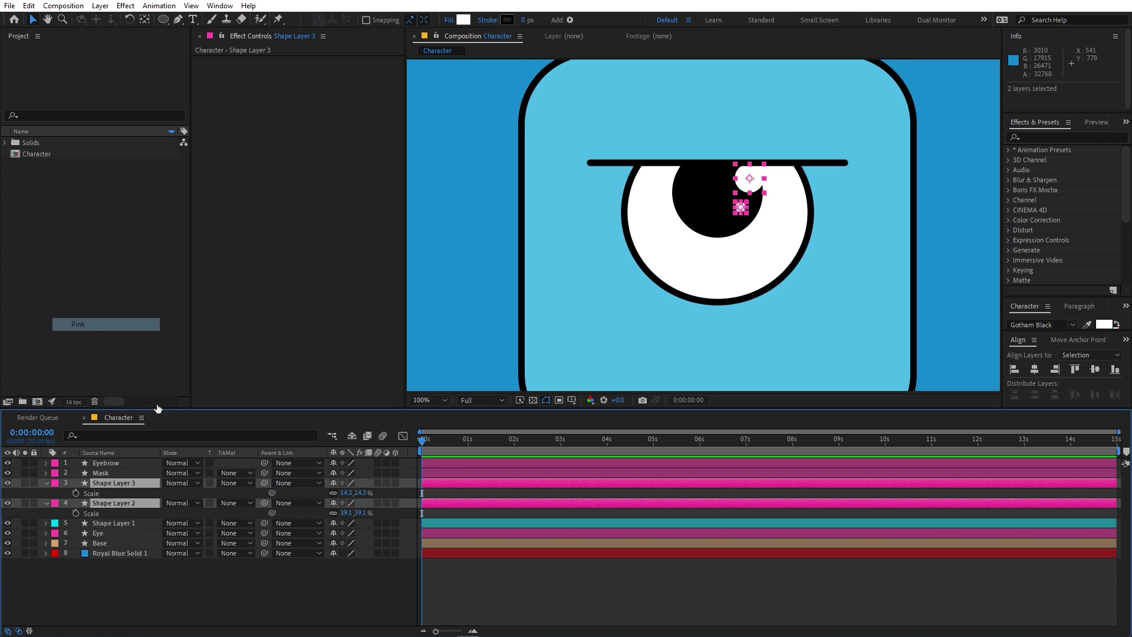
left_click(108, 503)
key("Return")
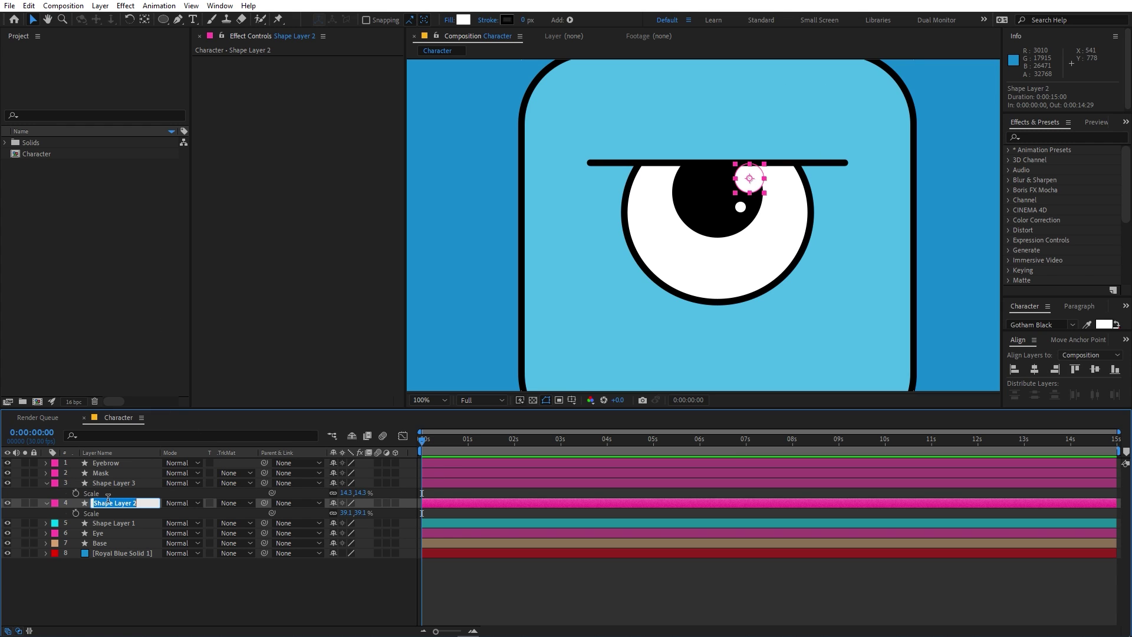
type("Eye Detail")
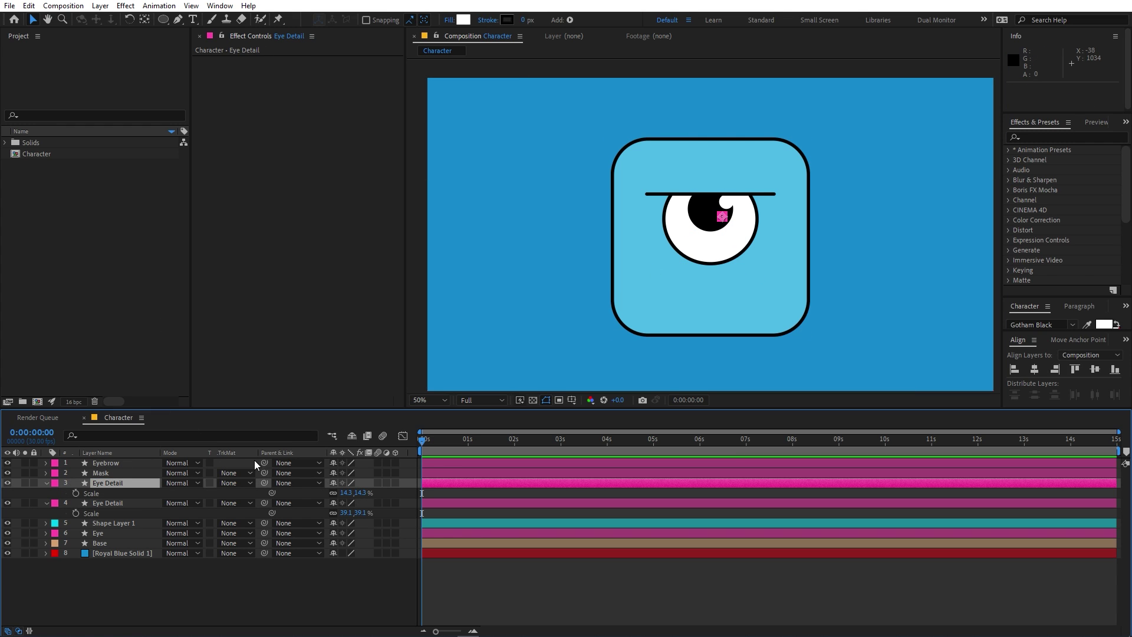
left_click(47, 483)
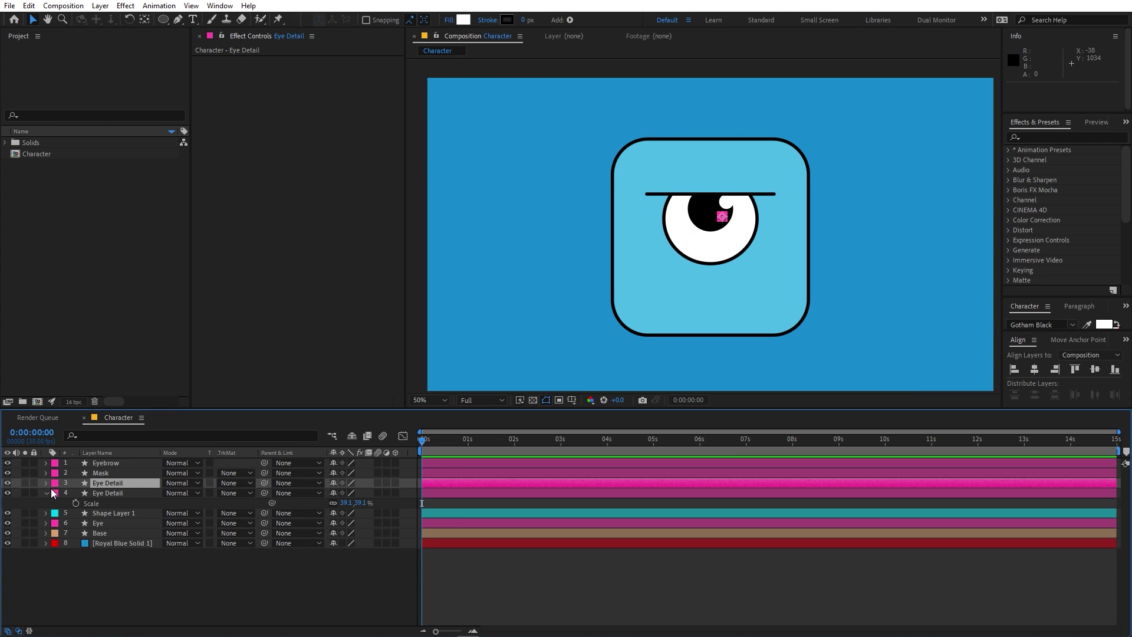
Rename the pupil shape layer 'Pupil' and give it a pink label.
left_click(108, 526)
key("ctrl+Up")
key("Return")
type("Pupil")
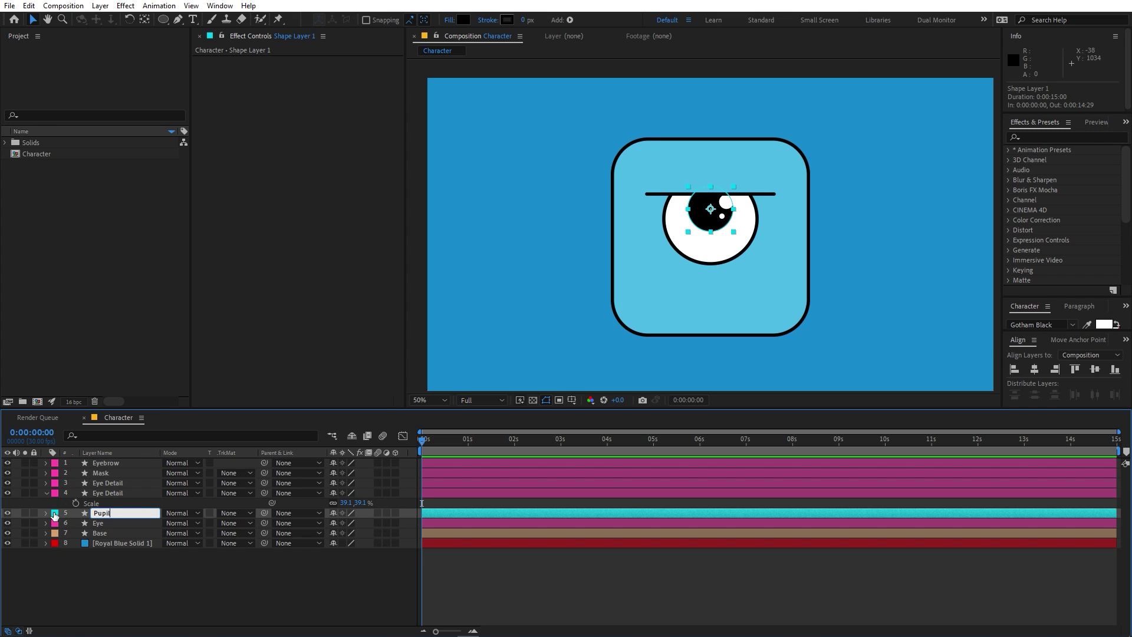
left_click(54, 513)
left_click(93, 351)
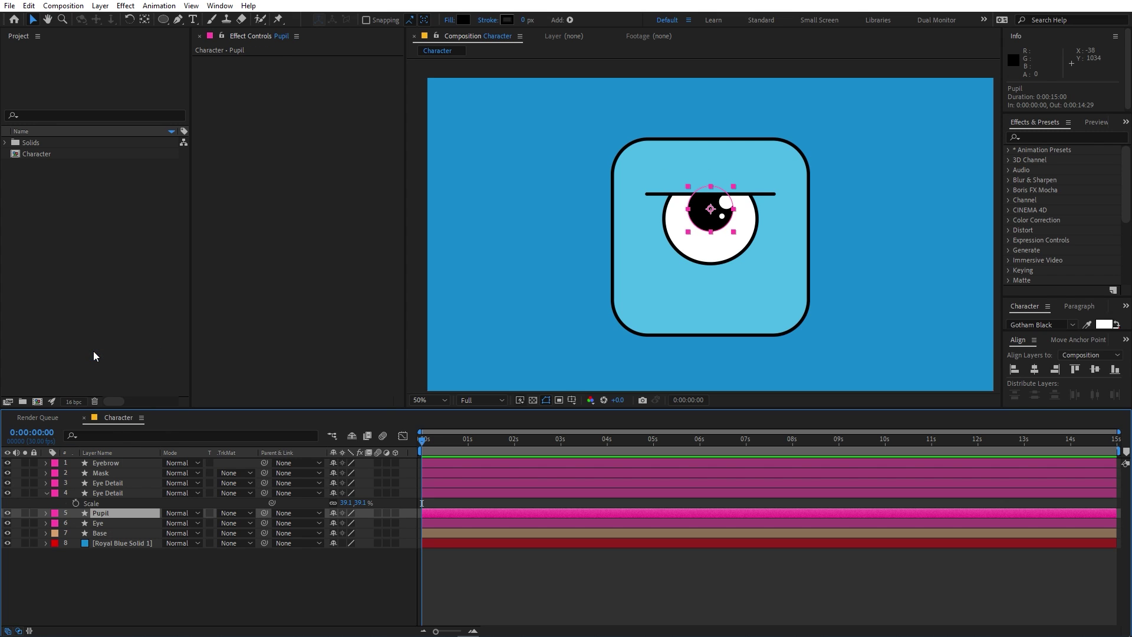
left_click(111, 520)
Duplicate the Eye layer and enlarge the original's ellipse to about 369.3×355.6.
key("period")
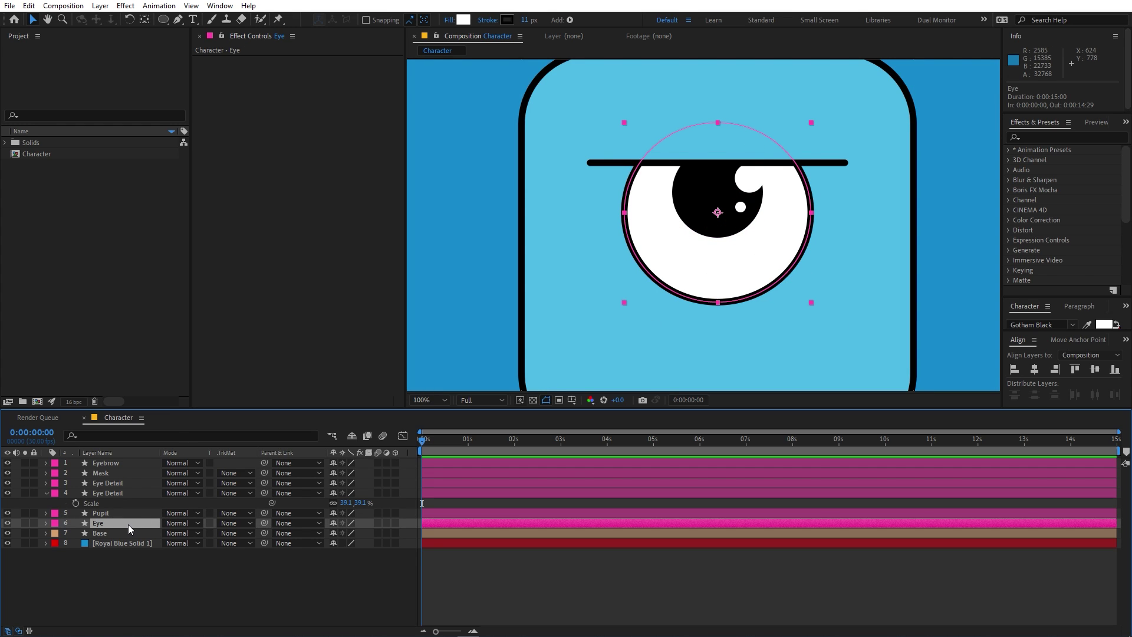
key("ctrl+d")
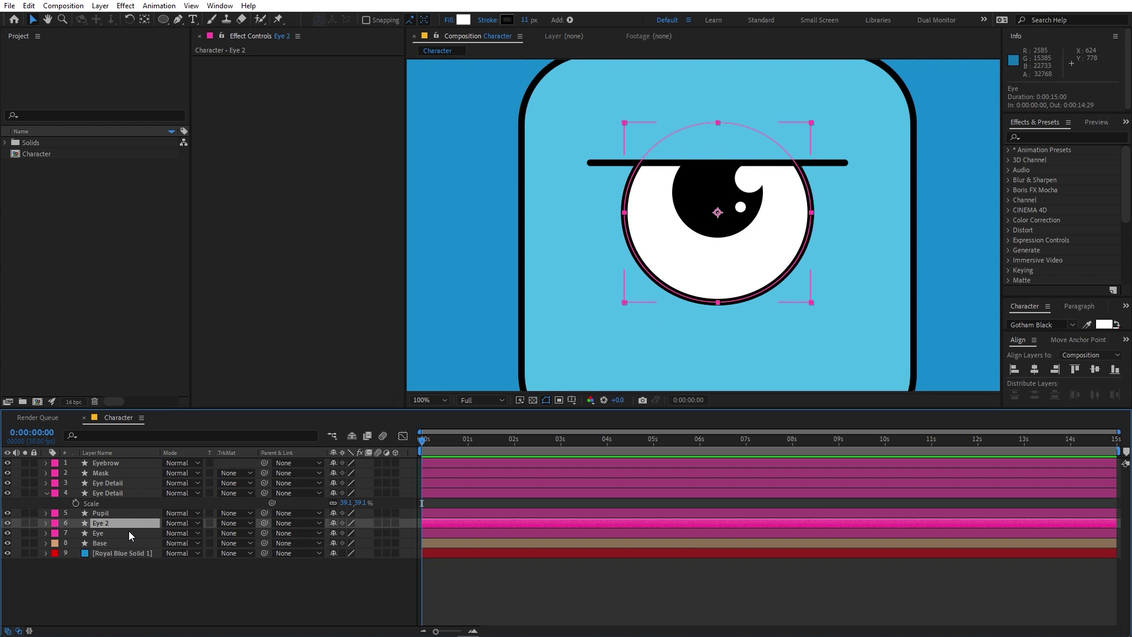
left_click(97, 534)
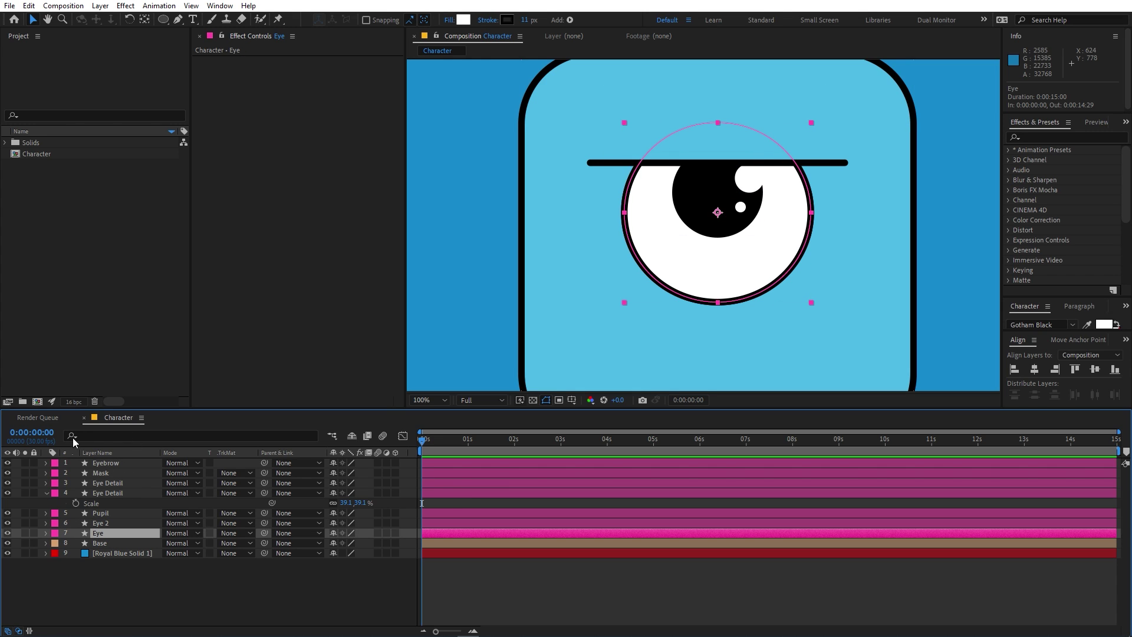
left_click(121, 437)
type("si")
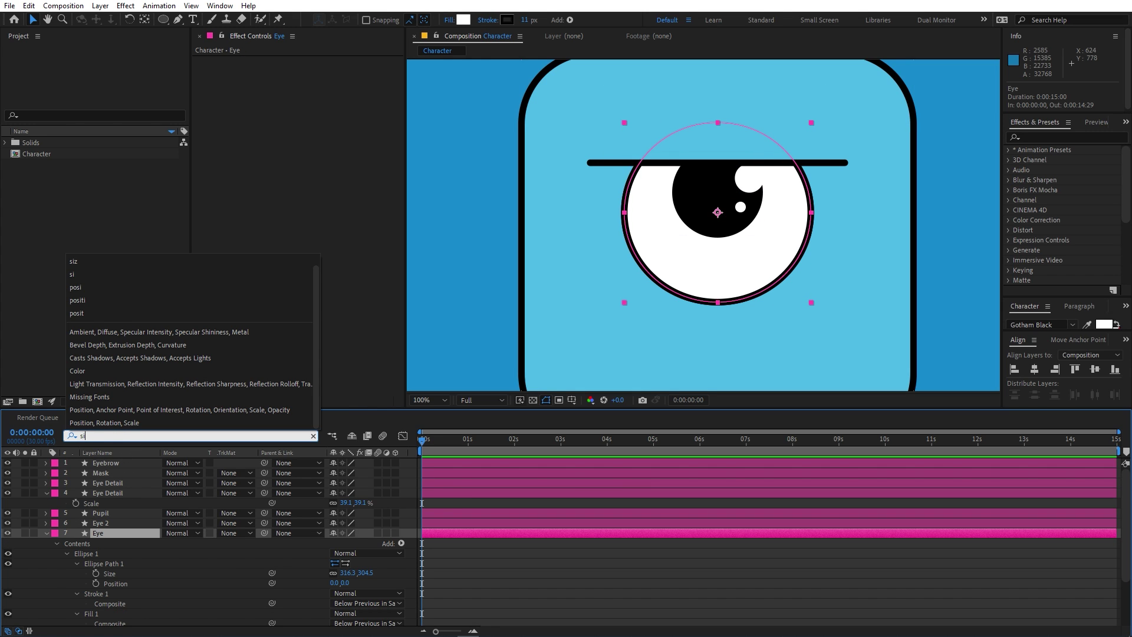
type("z")
left_click(349, 573)
left_click_drag(349, 573, 381, 575)
Set the enlarged Eye layer's fill to None so it becomes a black ring.
left_click(115, 534)
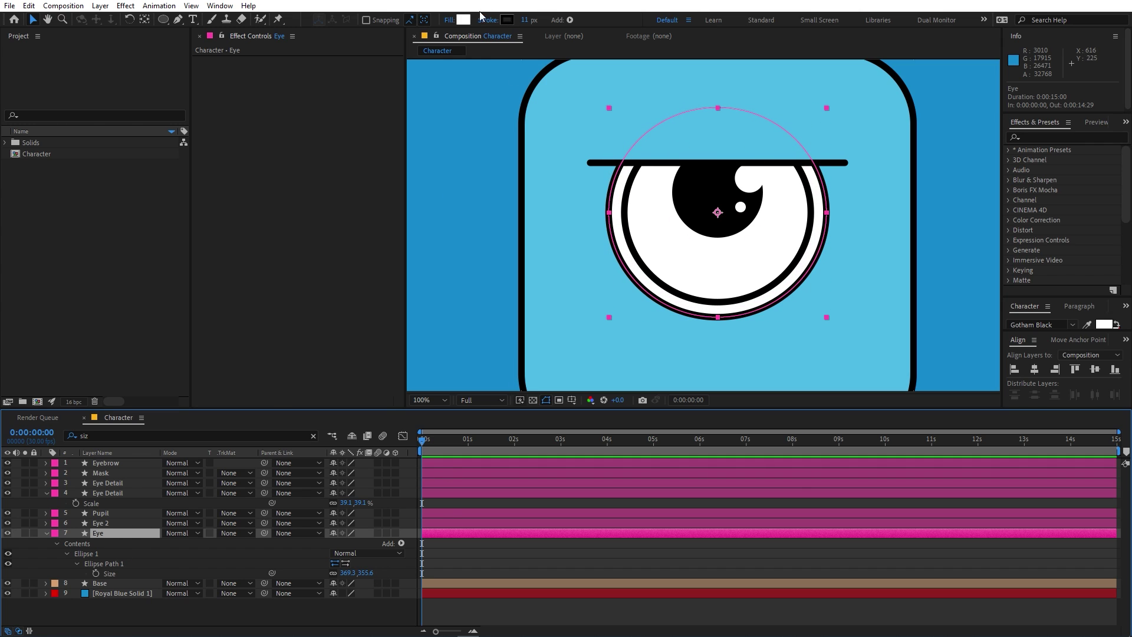
left_click(448, 20)
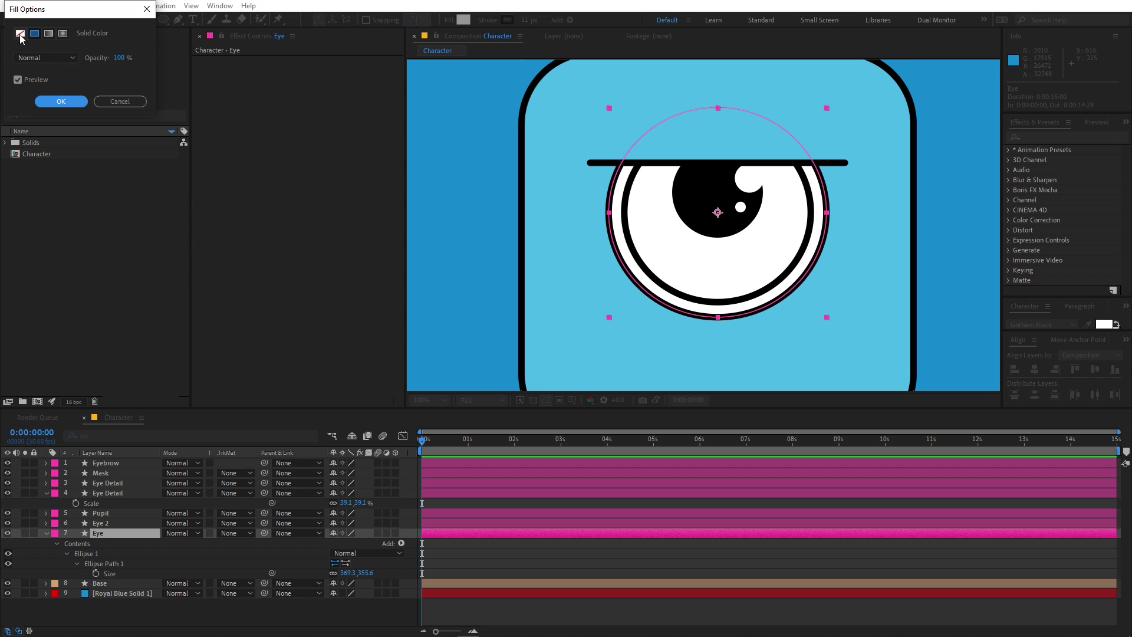
left_click(20, 35)
left_click(50, 100)
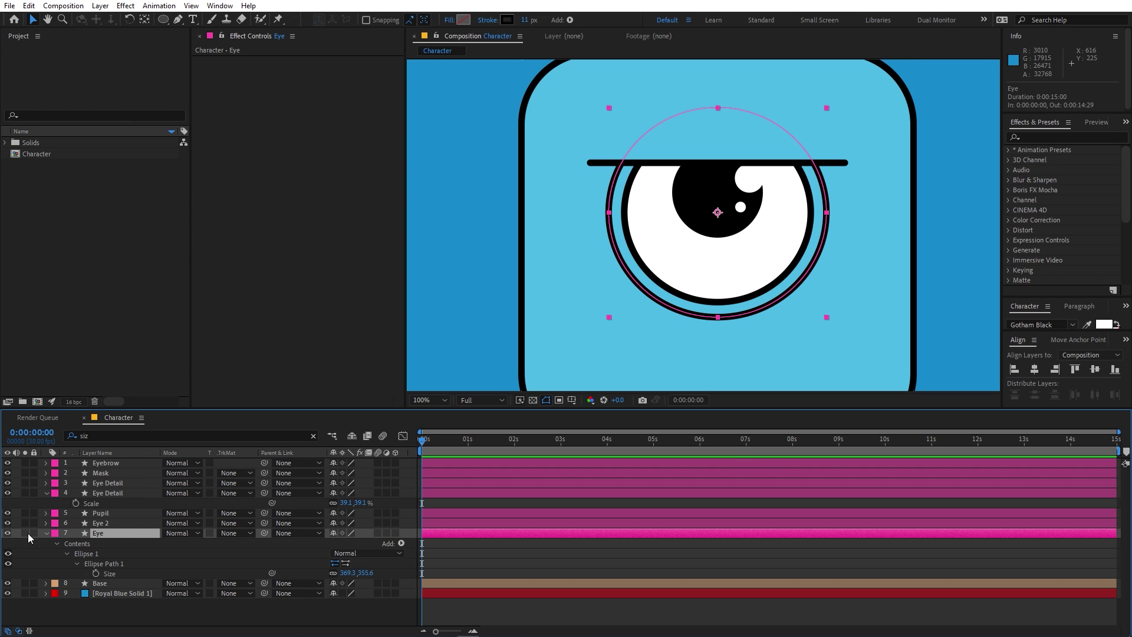
left_click(46, 533)
left_click(46, 533)
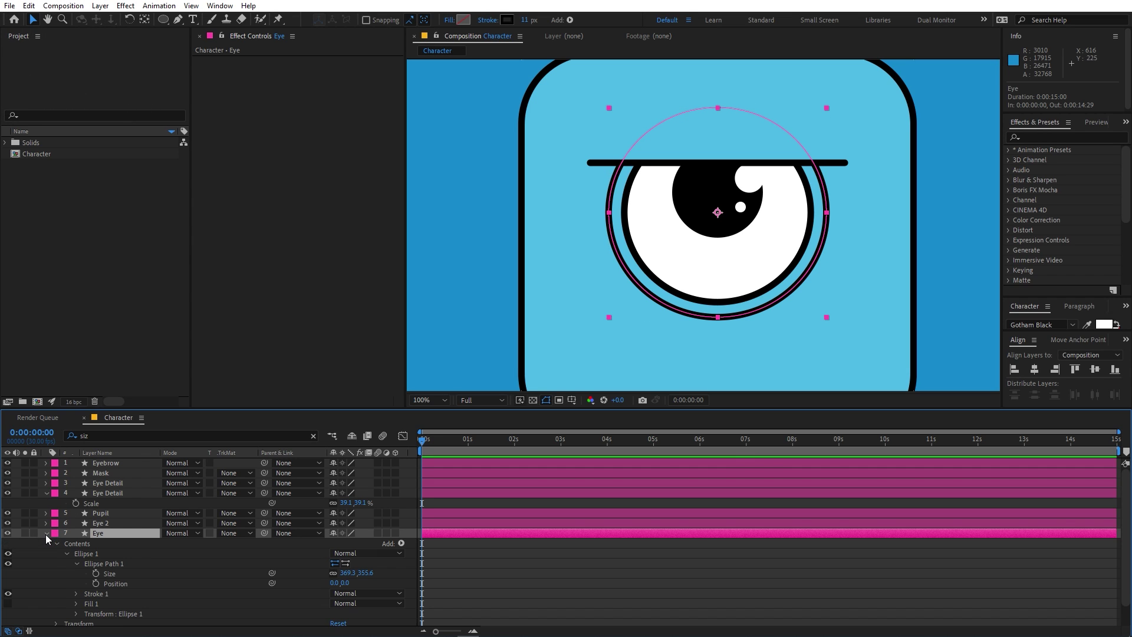
left_click(402, 540)
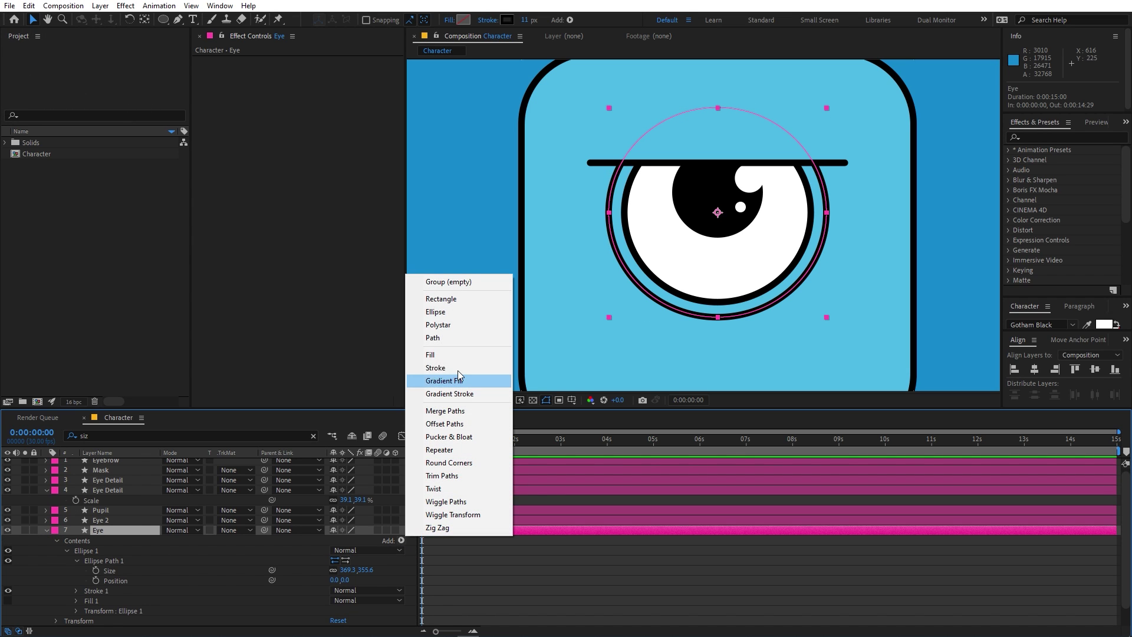
Add Trim Paths to the Eye ring, shortening it to an arc positioned beneath the eye.
left_click(444, 476)
scroll(93, 569, "down", 2)
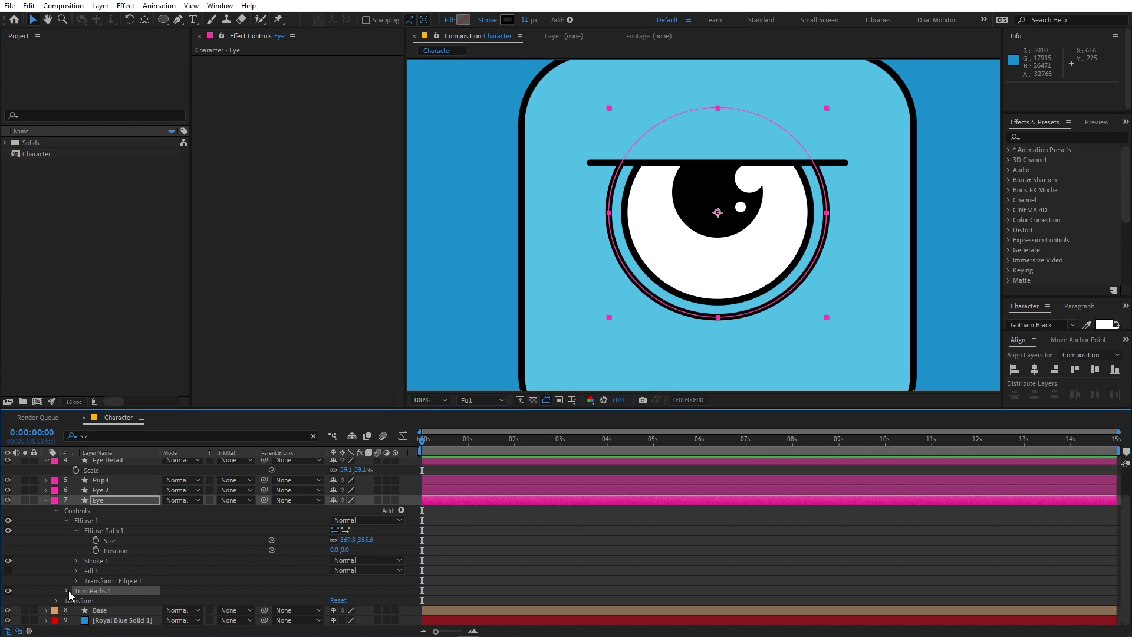
left_click(69, 591)
scroll(200, 596, "down", 3)
left_click_drag(341, 572, 319, 575)
left_click(327, 562, "shift")
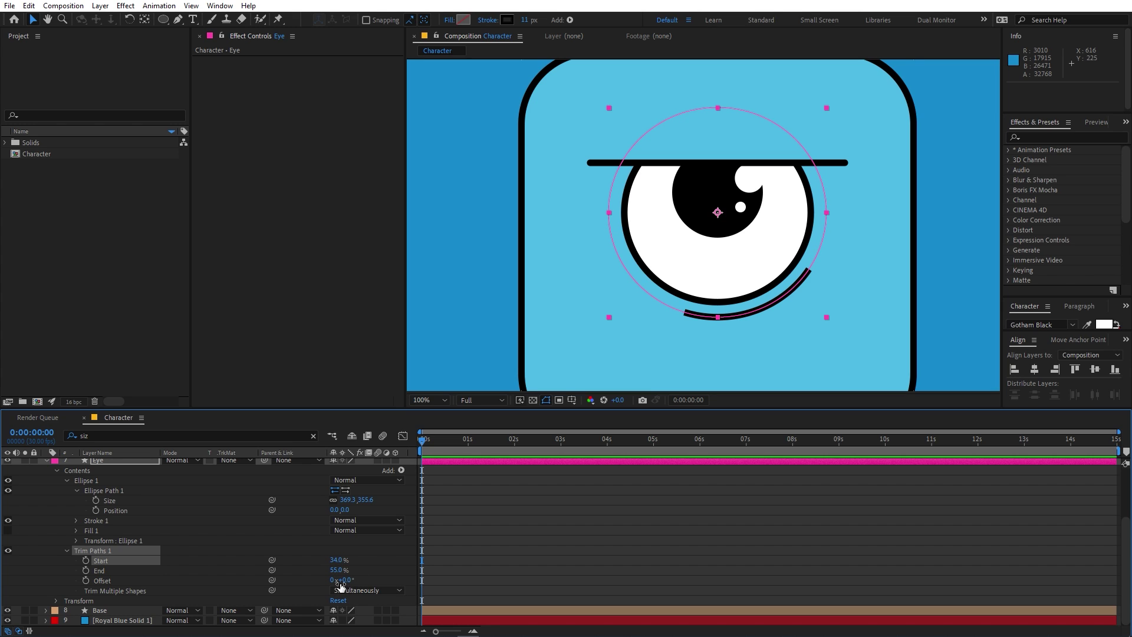
mouse_move(345, 581)
left_mouse_down()
mouse_move(358, 581)
mouse_move(337, 560)
mouse_move(365, 558)
mouse_move(337, 570)
mouse_move(353, 581)
left_mouse_up()
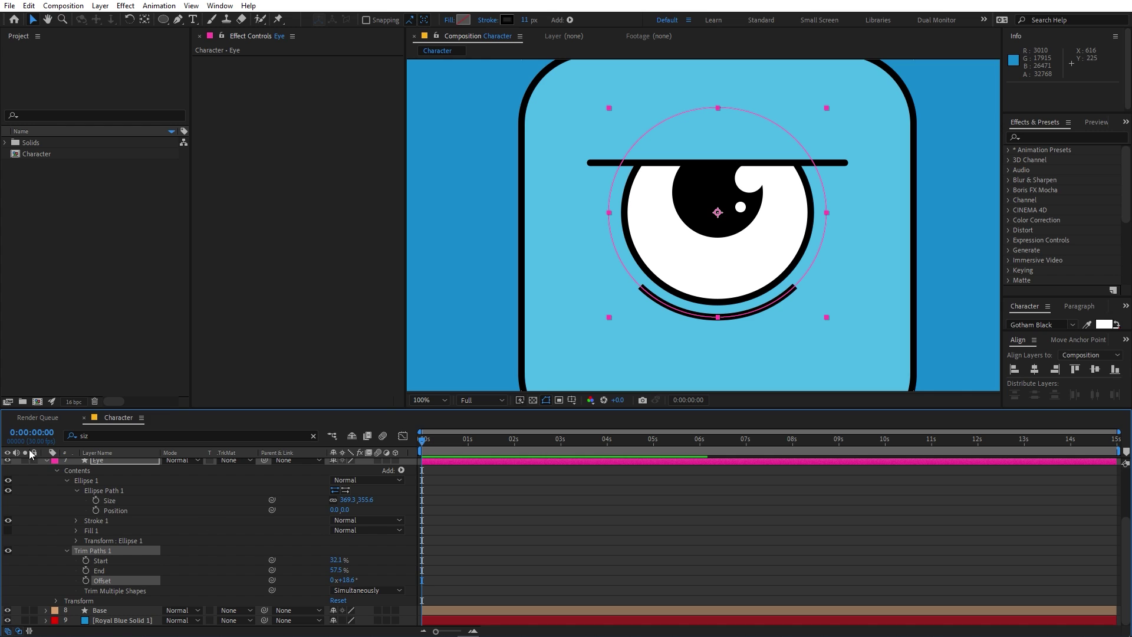
Set the ring's Stroke Line Cap to Round Cap.
left_click(108, 461)
key("ctrl+f")
type("c")
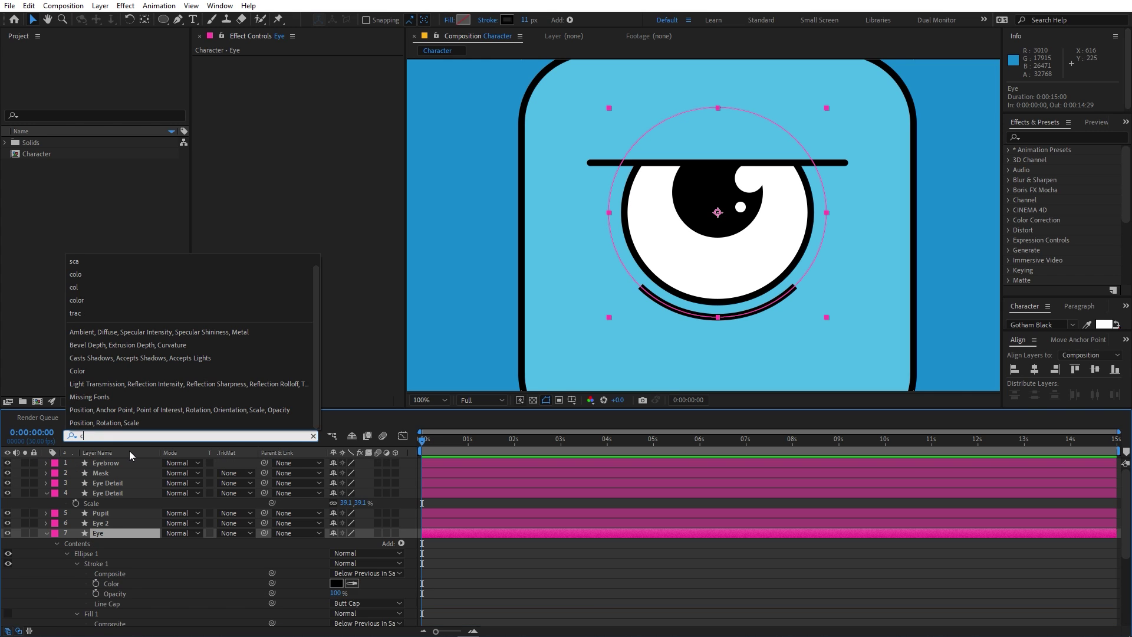
type("ap")
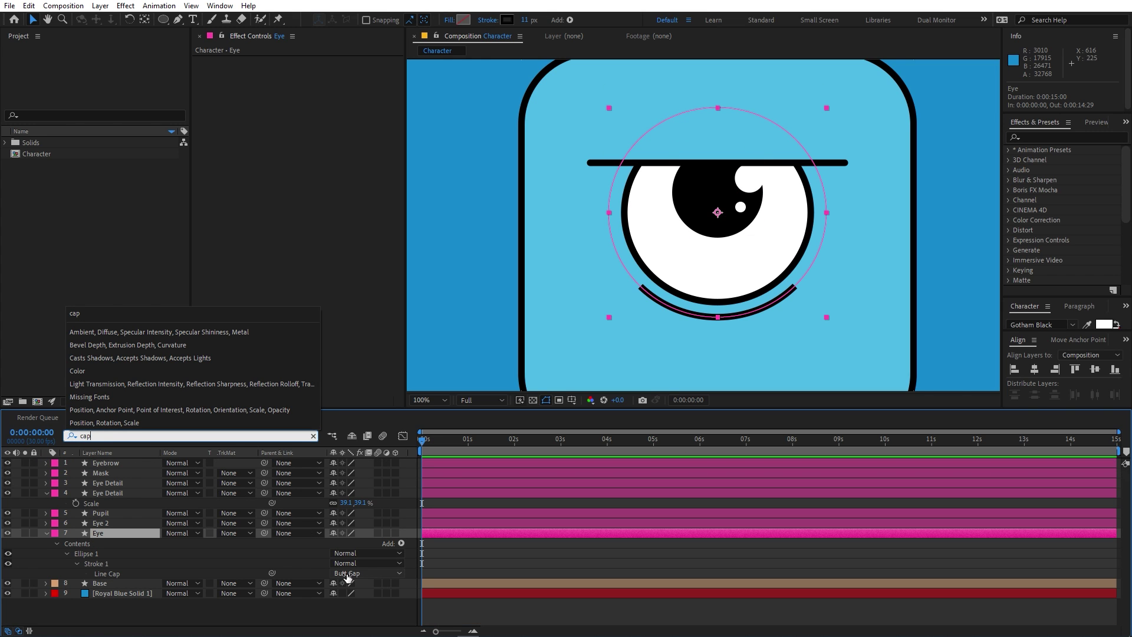
left_click(348, 573)
left_click(366, 594)
left_click(567, 614)
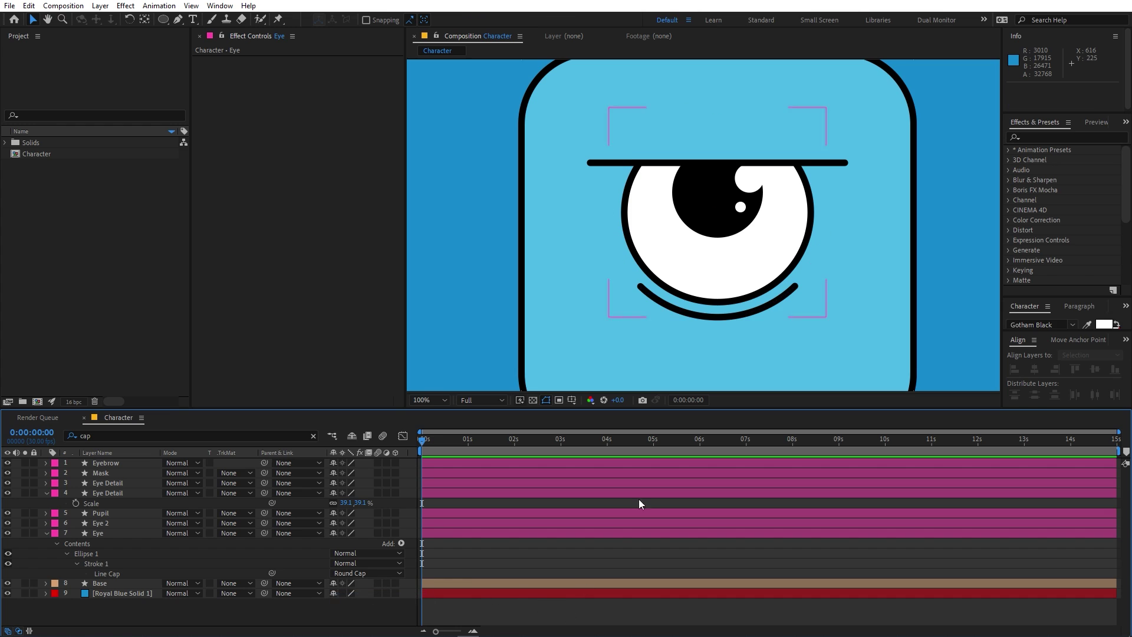
scroll(734, 282, "down", 2)
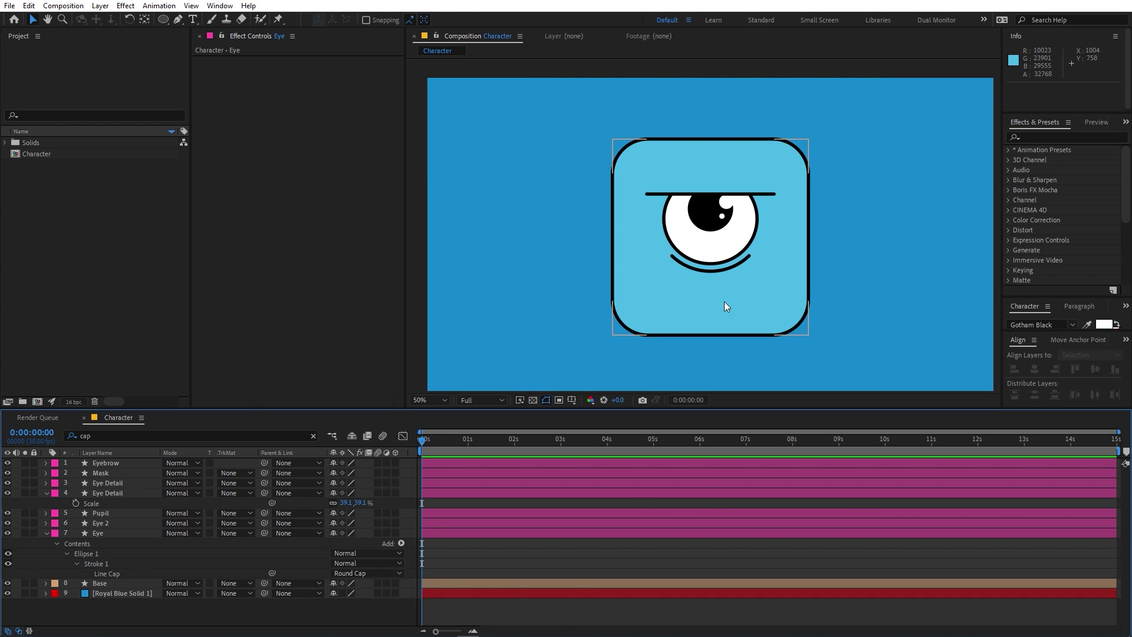
Duplicate the Eyebrow line, label it yellow, move it low on the face and name it 'Mouth'.
left_click(313, 436)
left_click(109, 462)
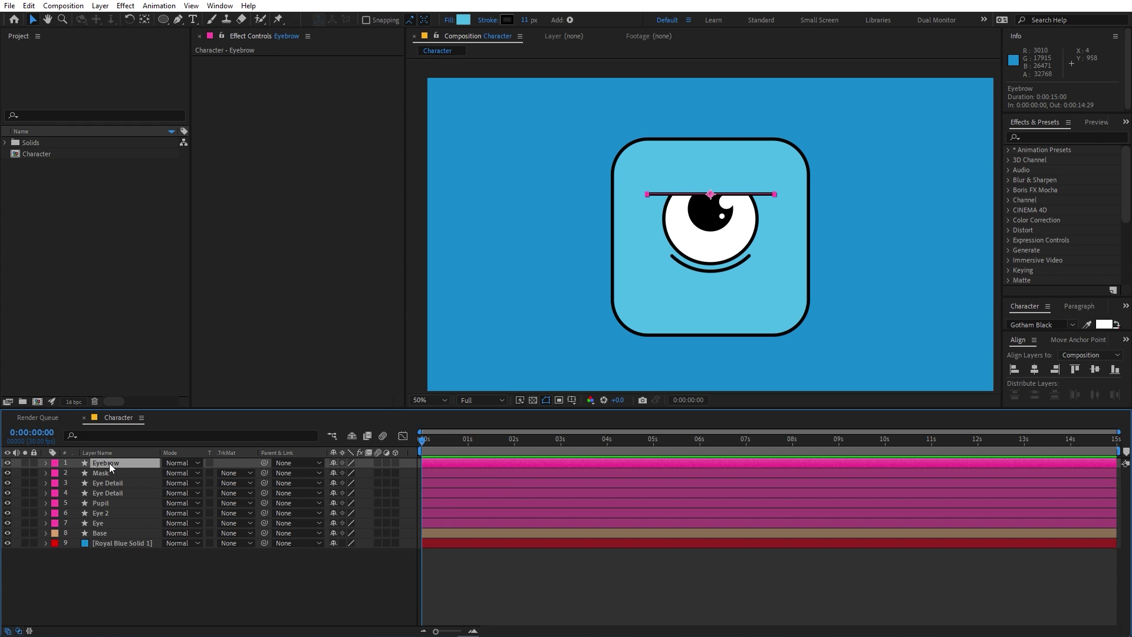
key("ctrl+d")
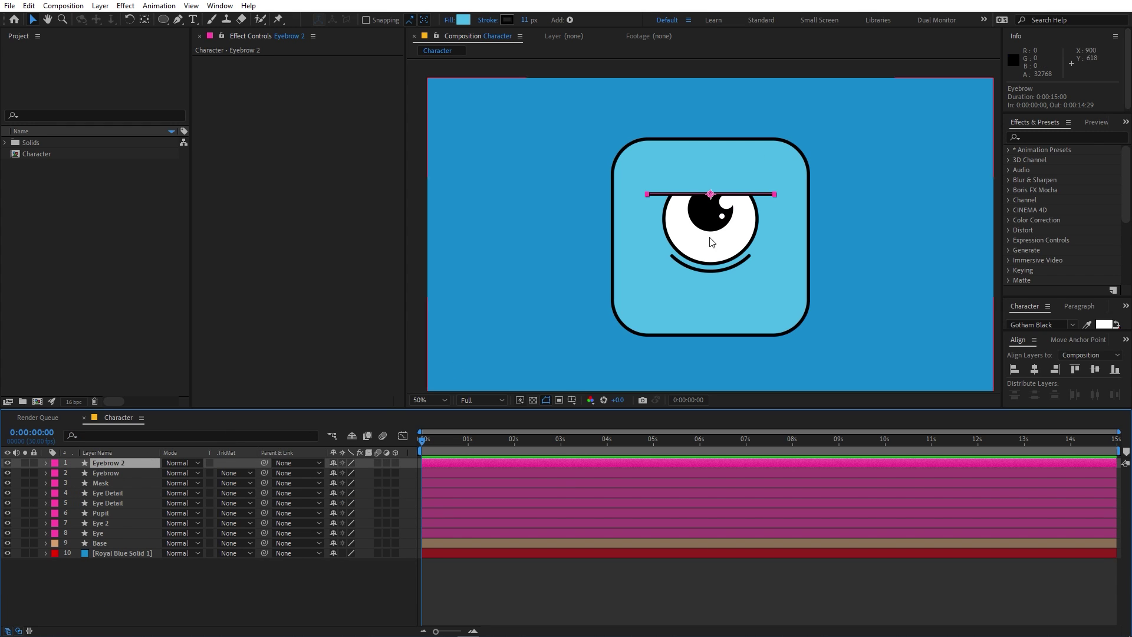
left_click(55, 462)
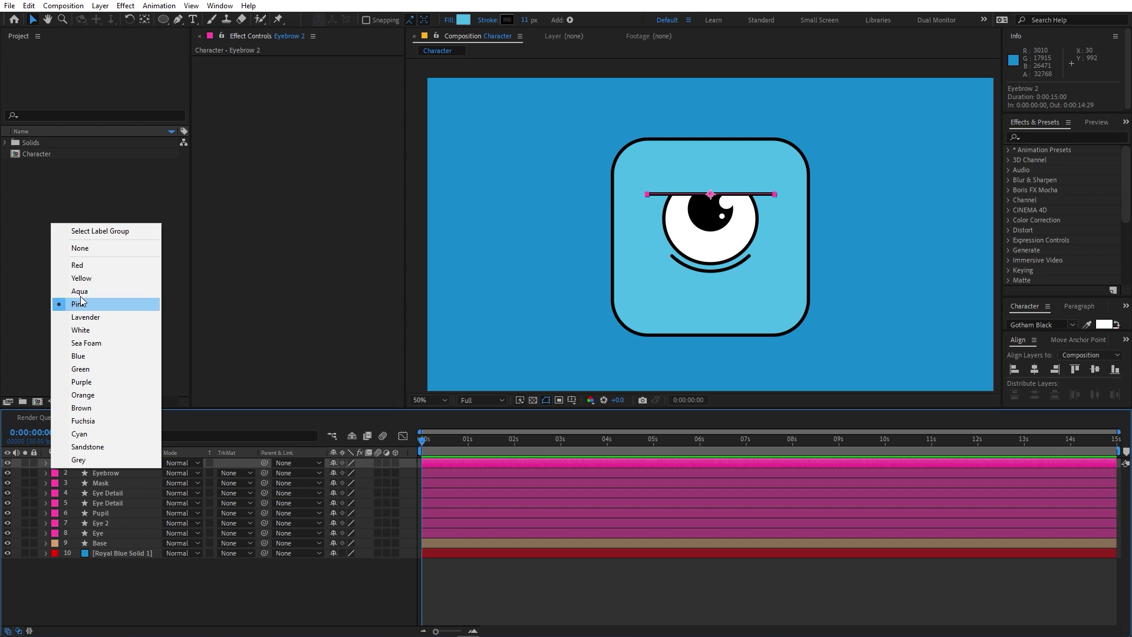
left_click(93, 279)
left_click_drag(738, 194, 736, 303)
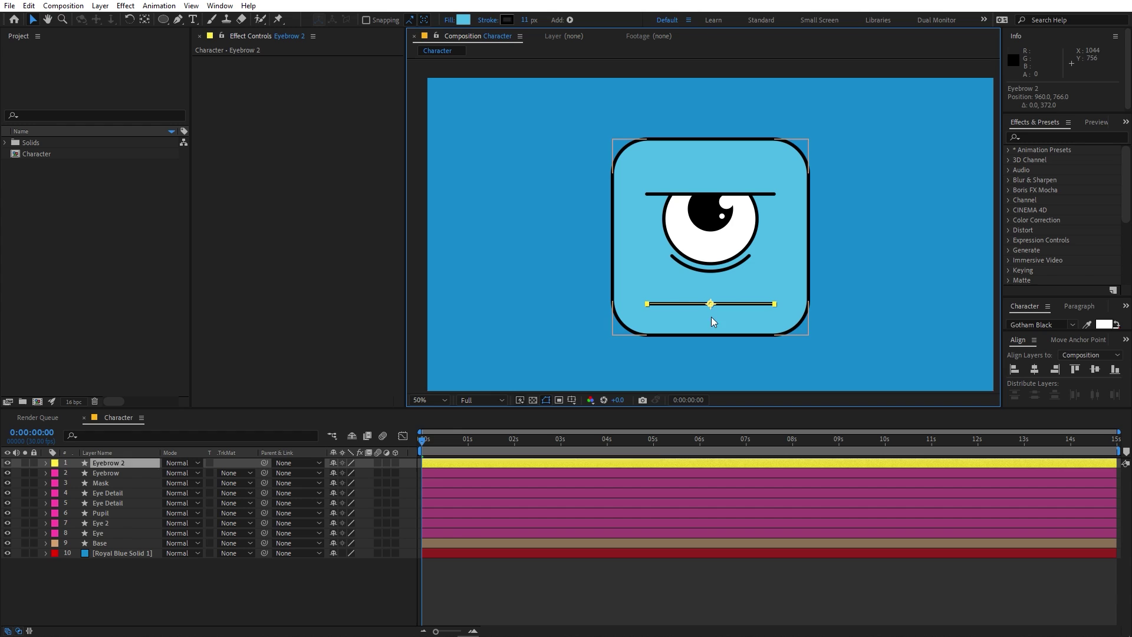
left_click(113, 461)
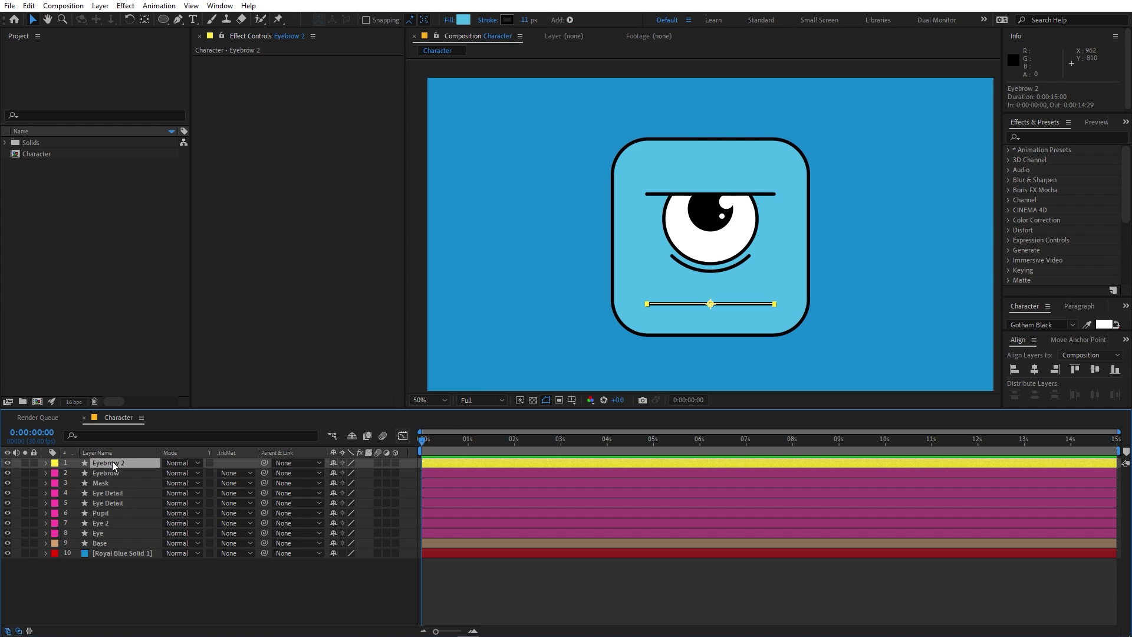
type("Mouth")
key("Return")
Duplicate the Base layer, move the copy to the top of the stack and fill it white.
left_click(111, 543)
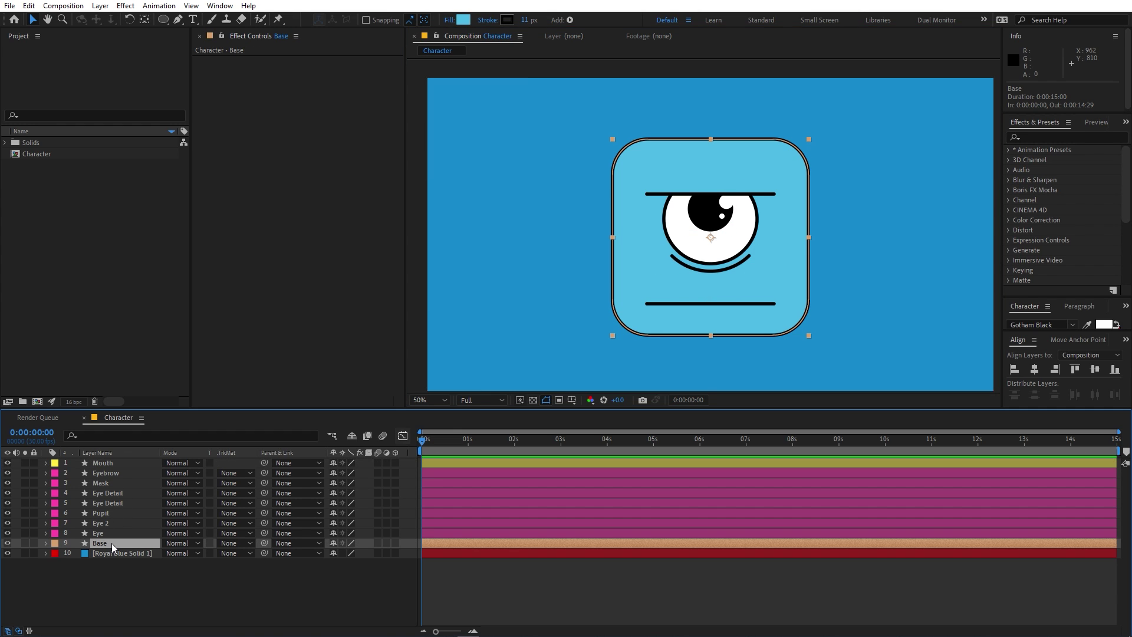
key("ctrl+d")
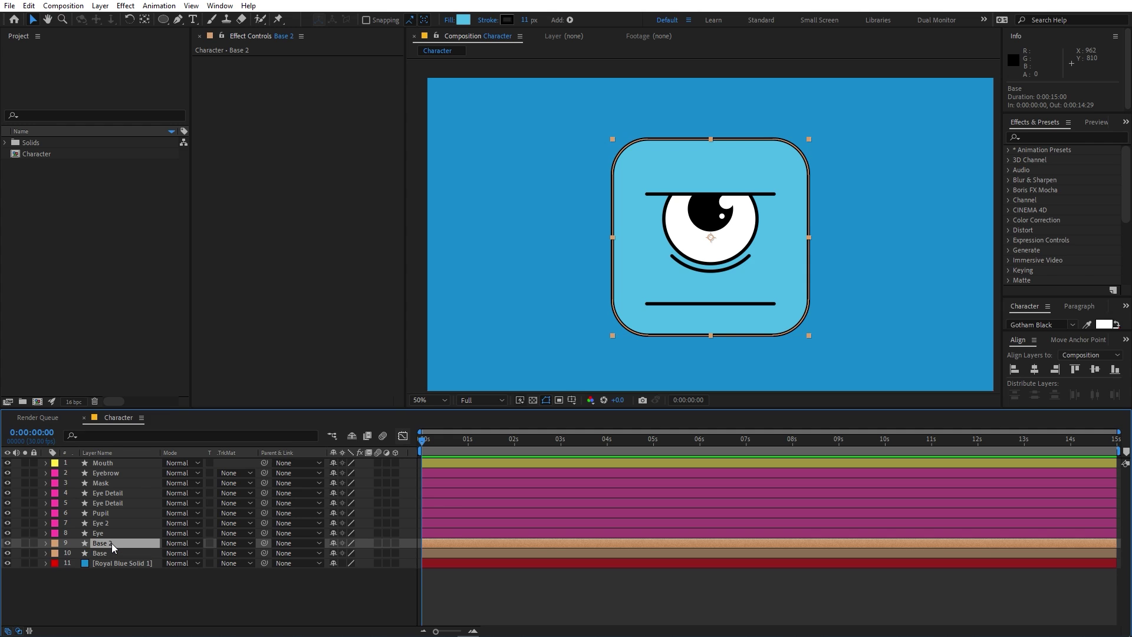
left_click_drag(111, 543, 102, 460)
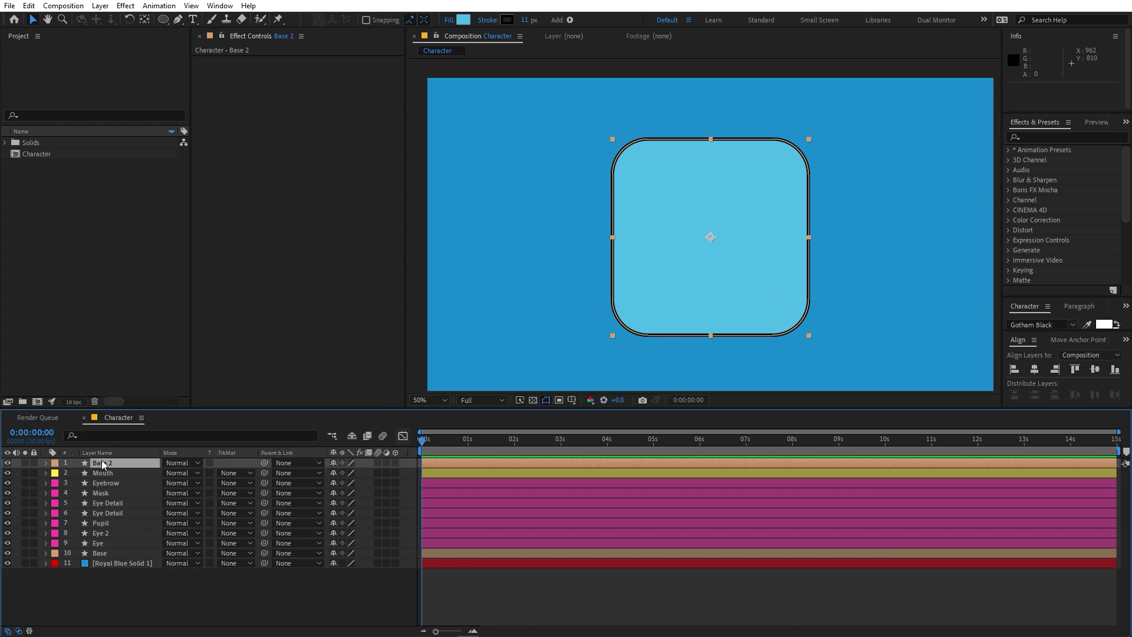
left_click(463, 19)
left_click_drag(177, 301, 112, 266)
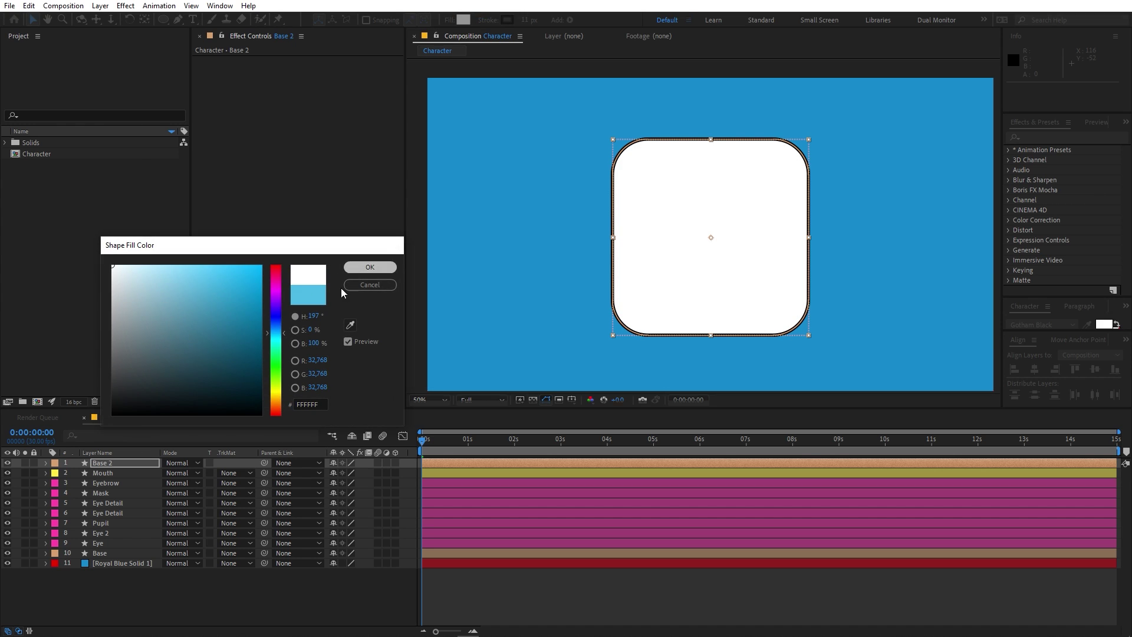
key("Return")
Shrink the white copy's size and move it down onto the mouth line.
left_click(112, 435)
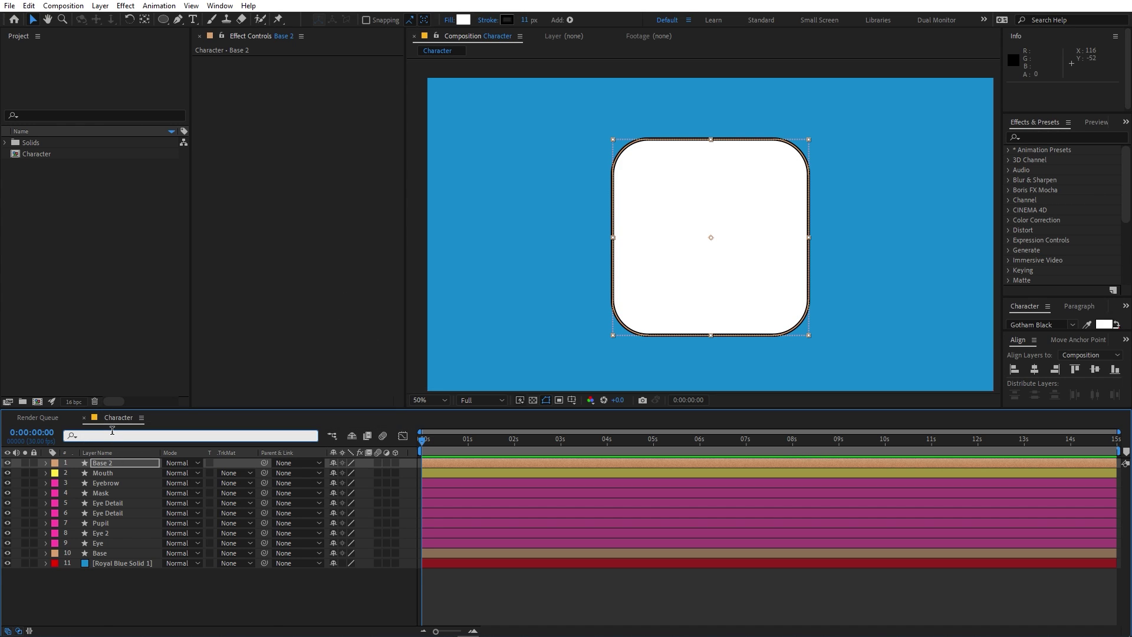
type("size")
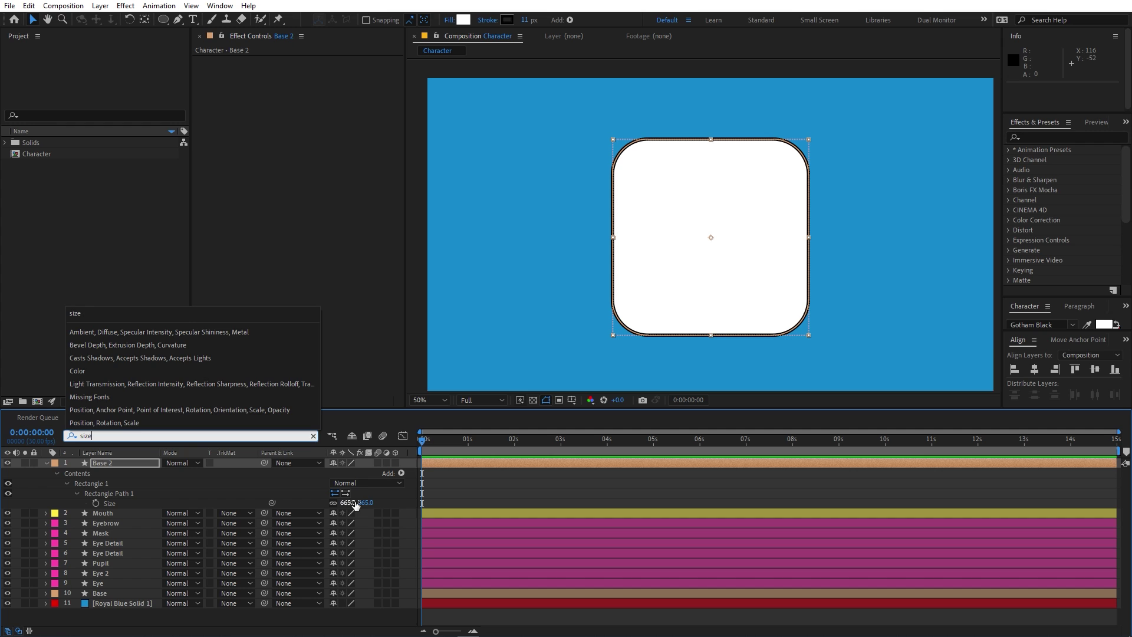
left_click_drag(355, 505, 65, 545)
scroll(747, 252, "up", 3)
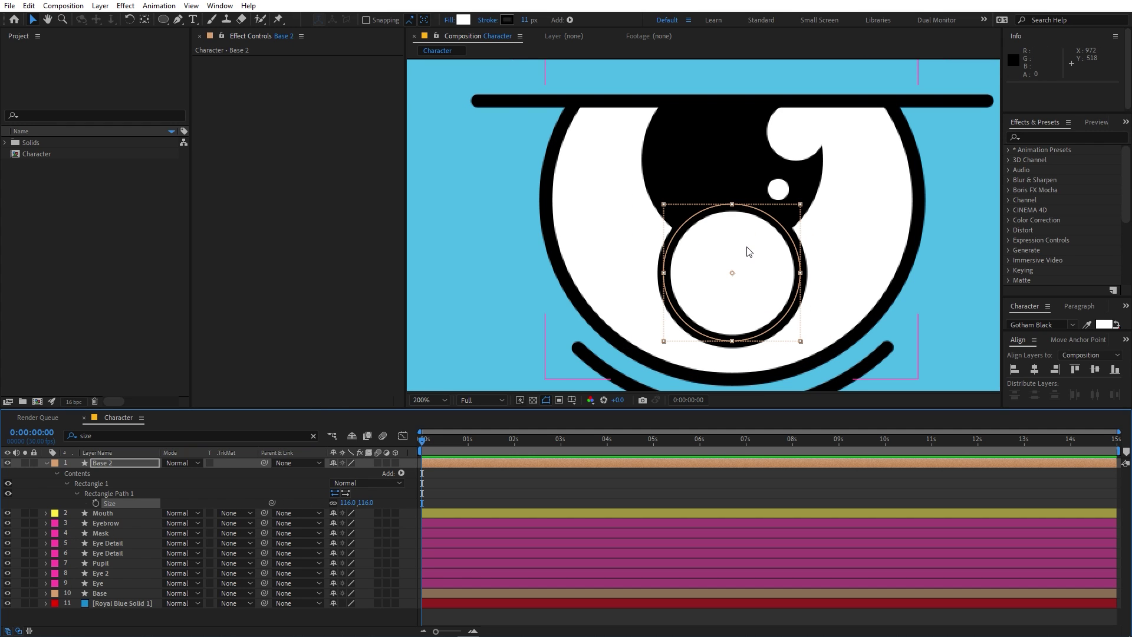
left_click_drag(747, 252, 736, 165)
scroll(736, 165, "down", 4)
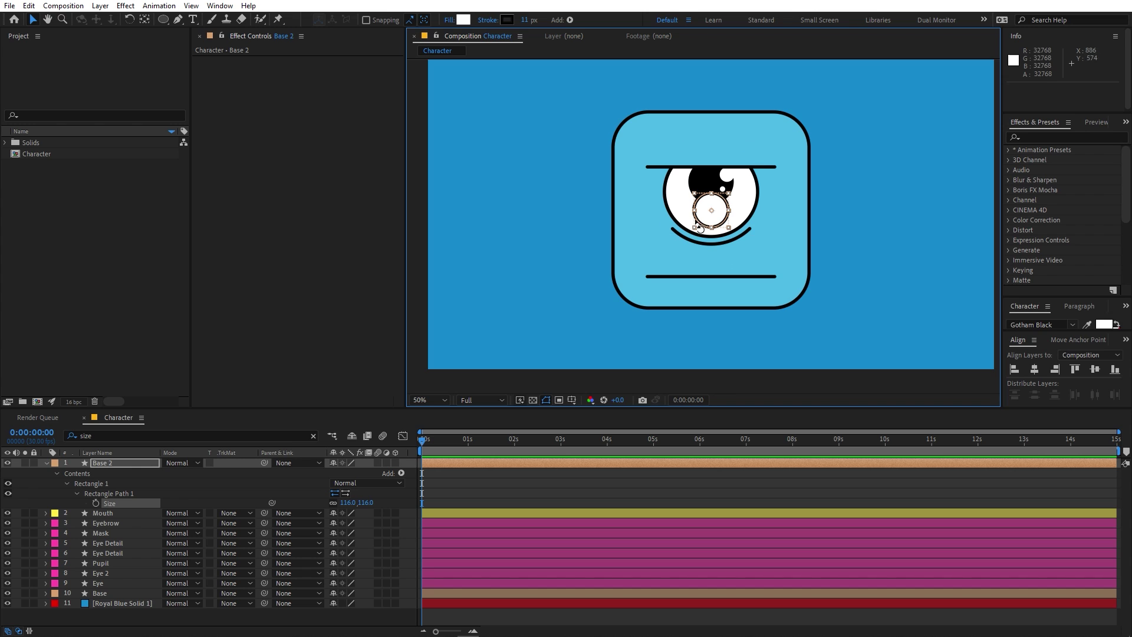
left_click_drag(708, 217, 674, 265)
Lower the tooth's Roundness to about 15.1 and set its size to about 81×81.
left_click(76, 482)
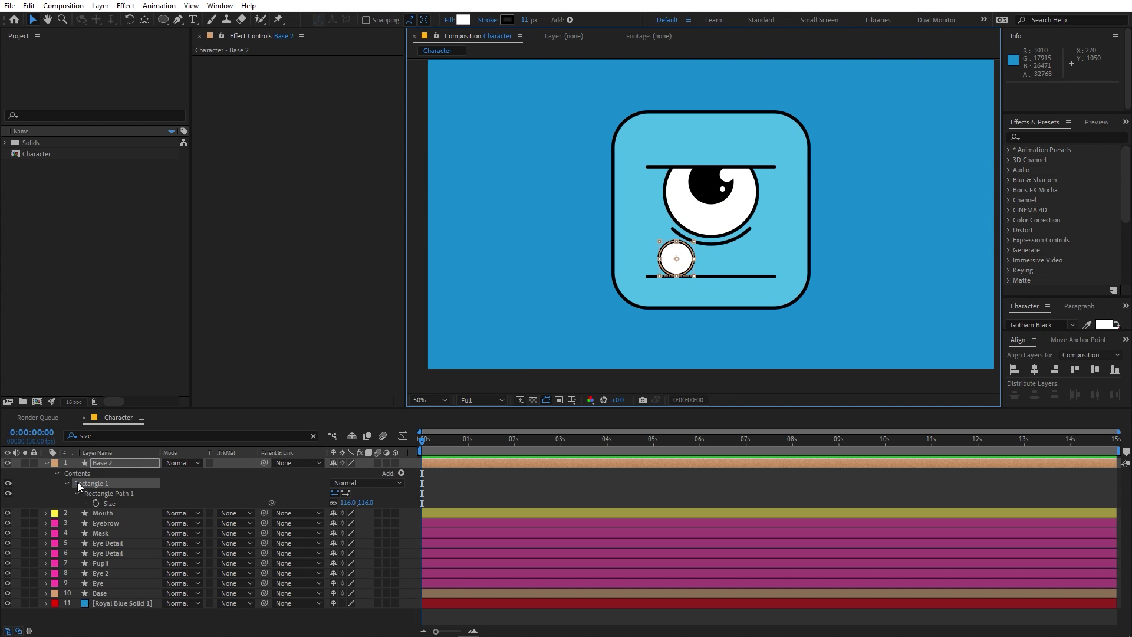
left_click(69, 482)
left_click(68, 482)
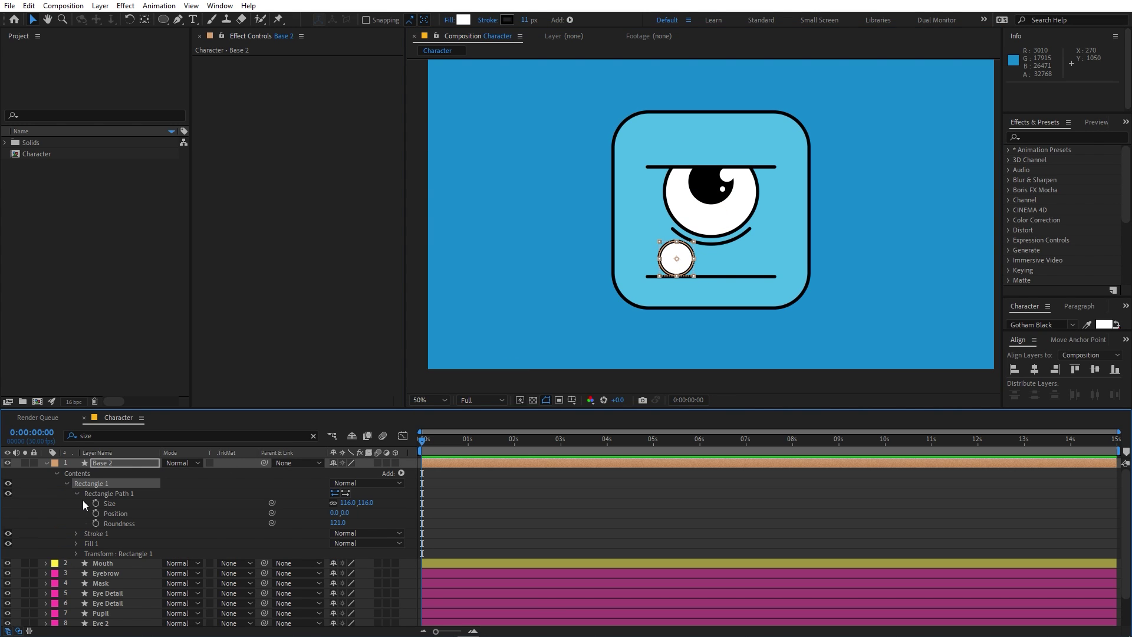
left_click_drag(336, 522, 254, 530)
scroll(724, 228, "up", 4)
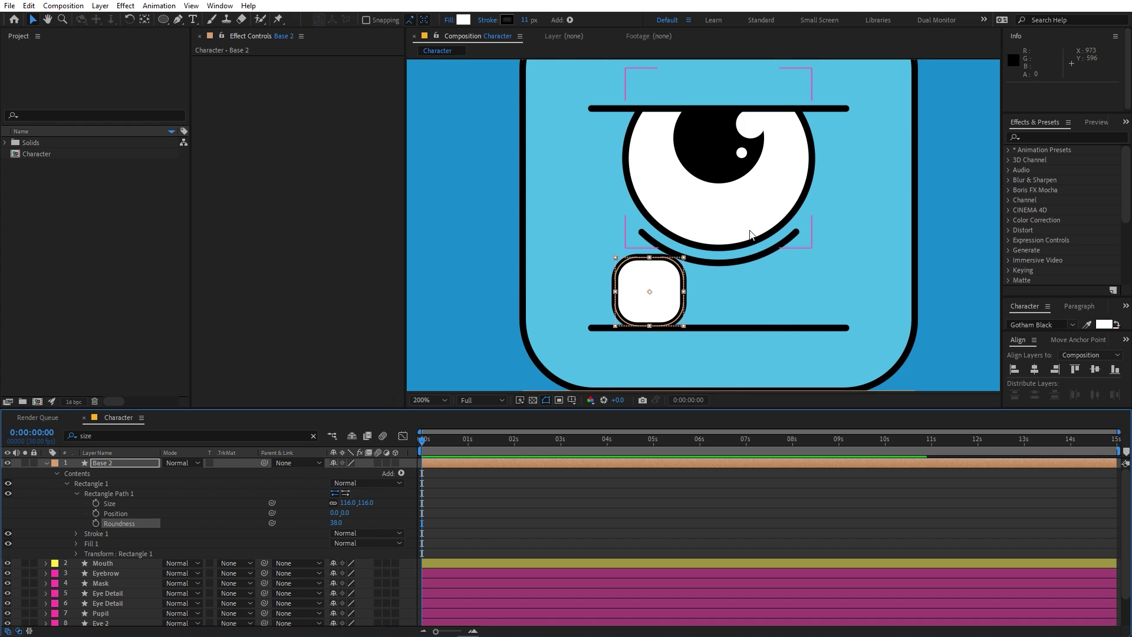
left_click_drag(620, 277, 663, 148)
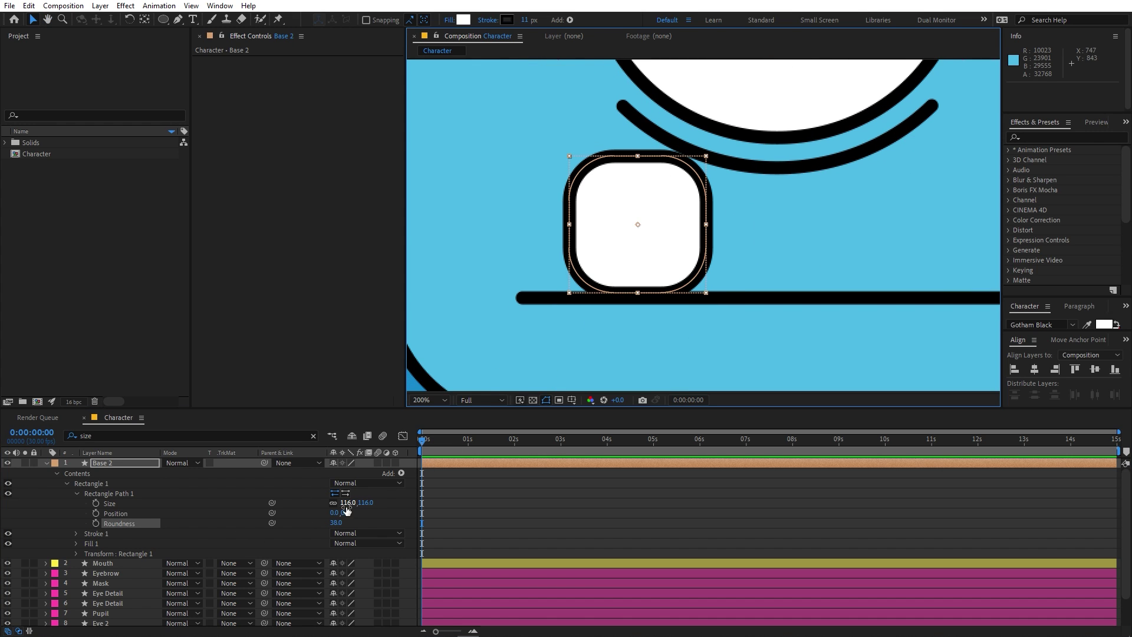
left_click_drag(348, 502, 218, 526)
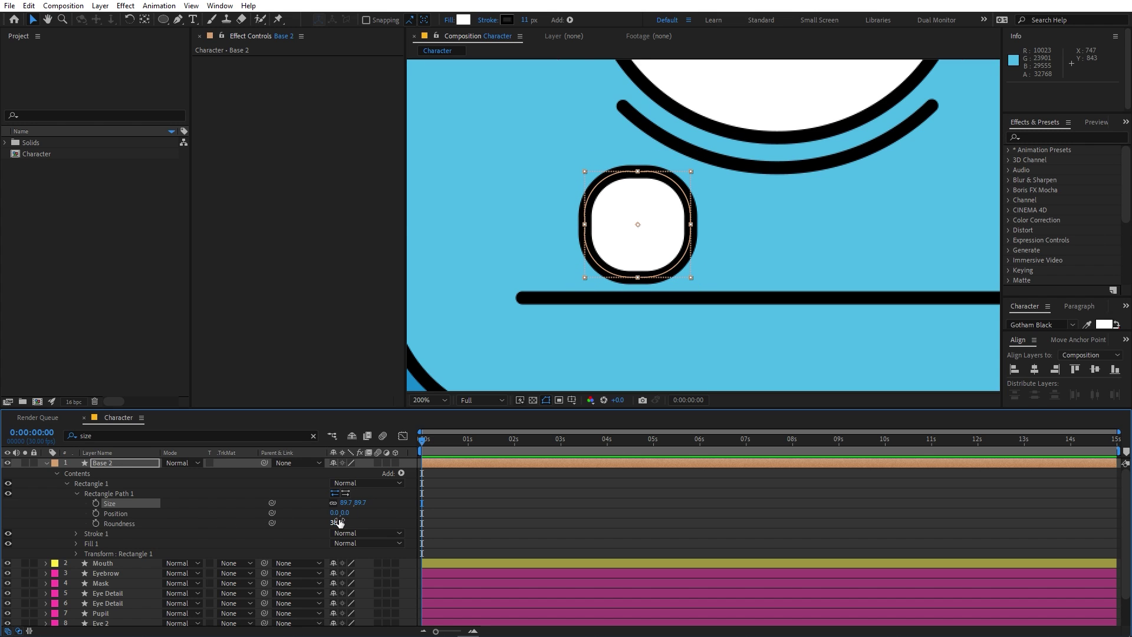
left_click_drag(335, 523, 239, 530)
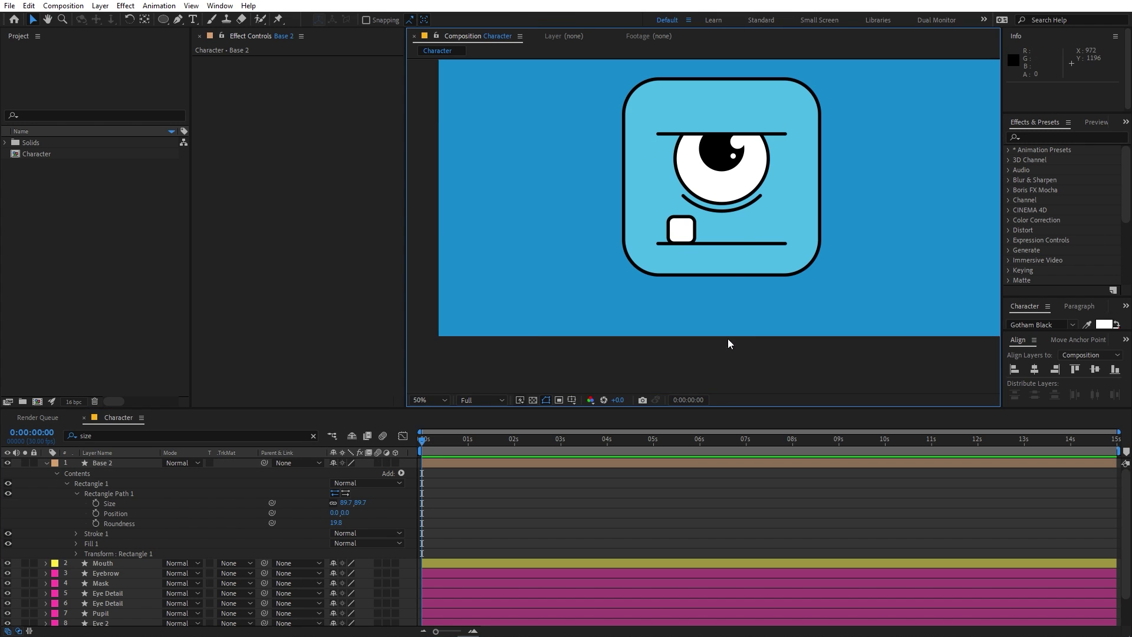
scroll(741, 233, "down", 2)
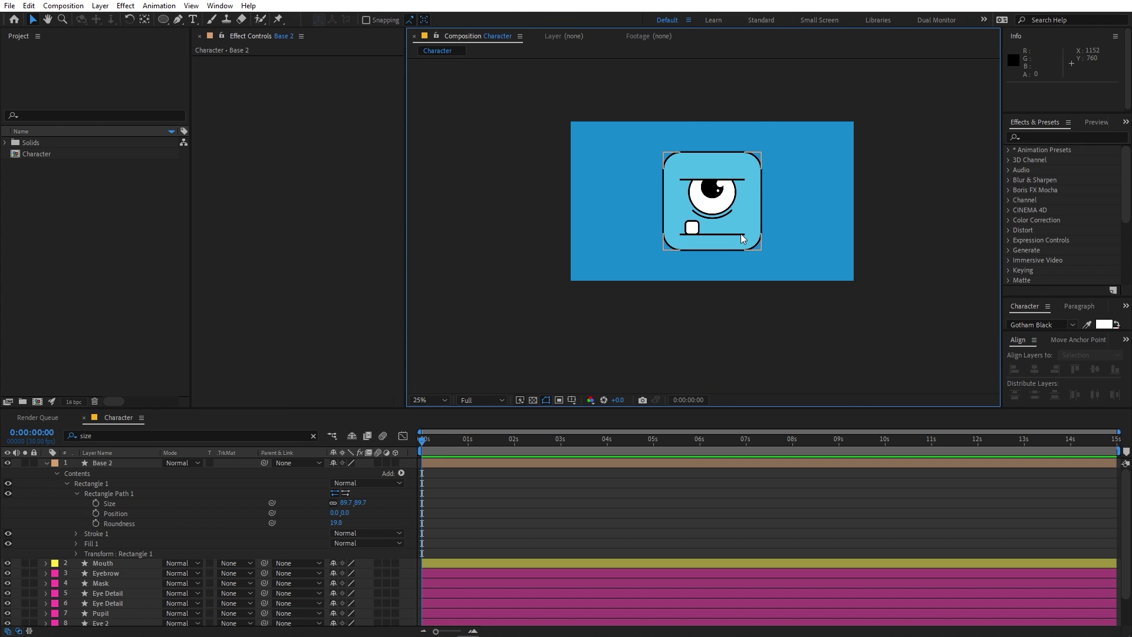
scroll(702, 231, "up", 4)
scroll(708, 242, "down", 2)
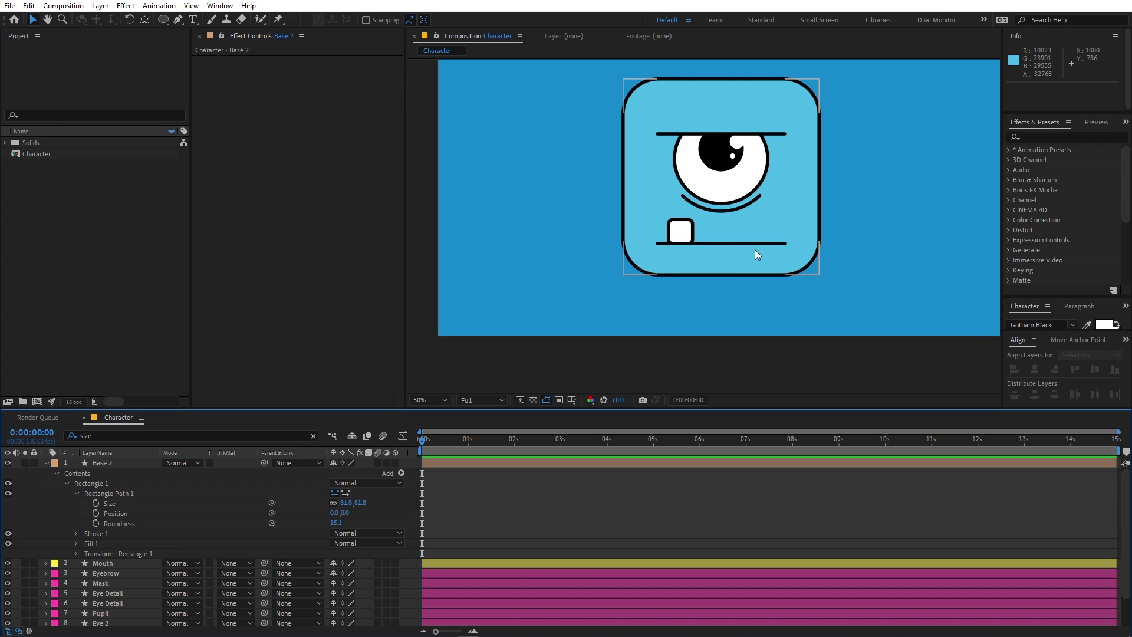
key("h")
left_click_drag(703, 232, 689, 245)
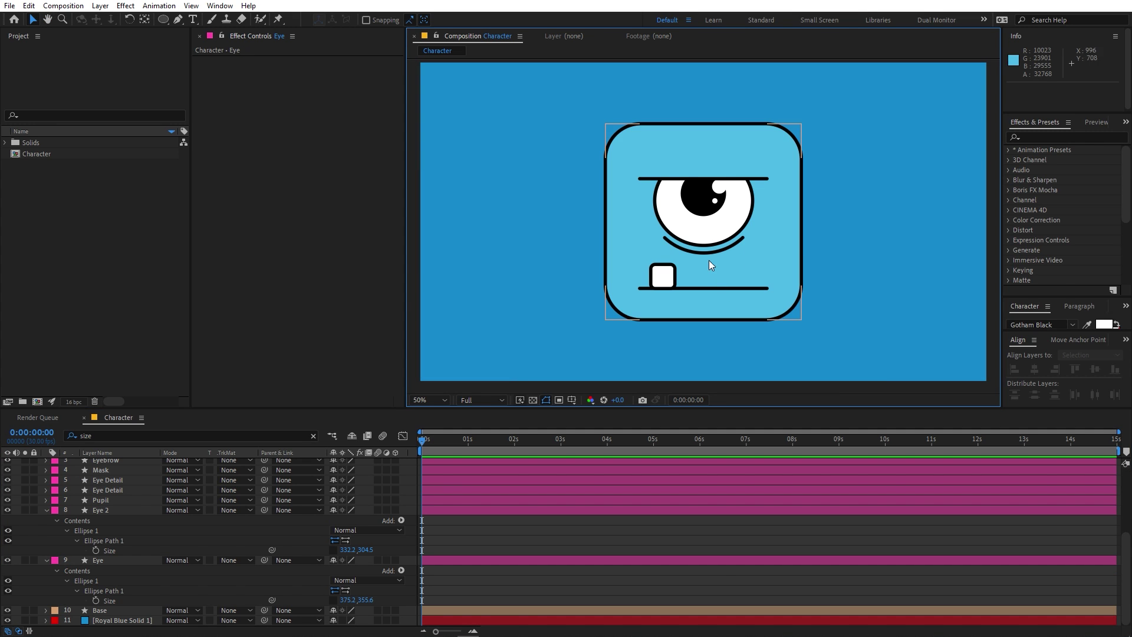
Deselect all layers and draw a curved Pen path at the head's top edge.
left_click(27, 559)
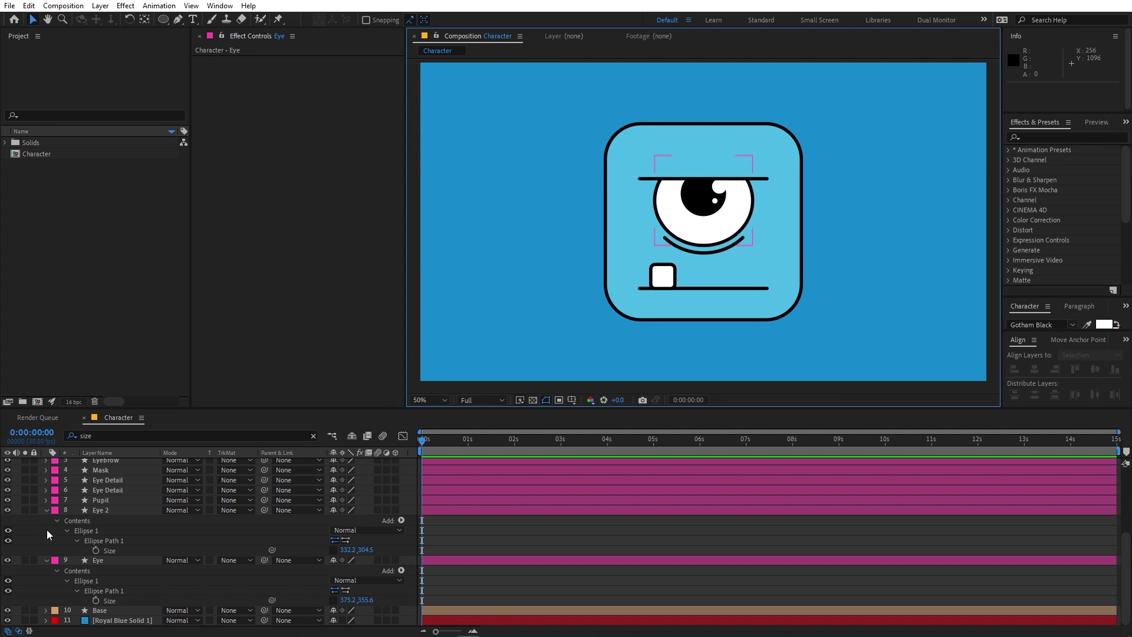
left_click(47, 510)
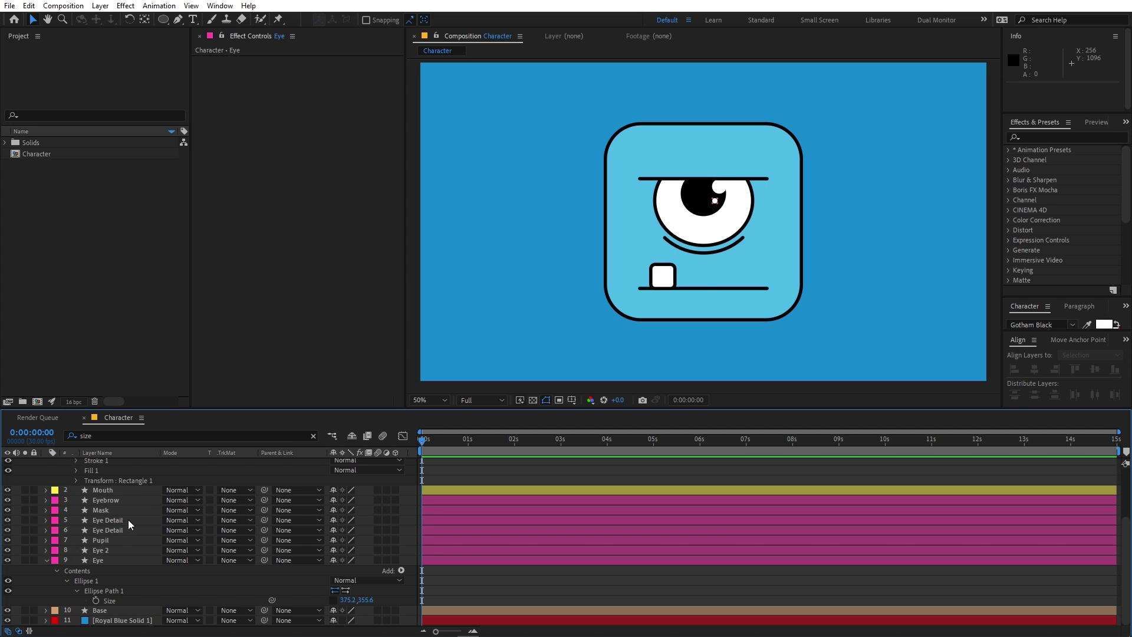
key("ctrl+a")
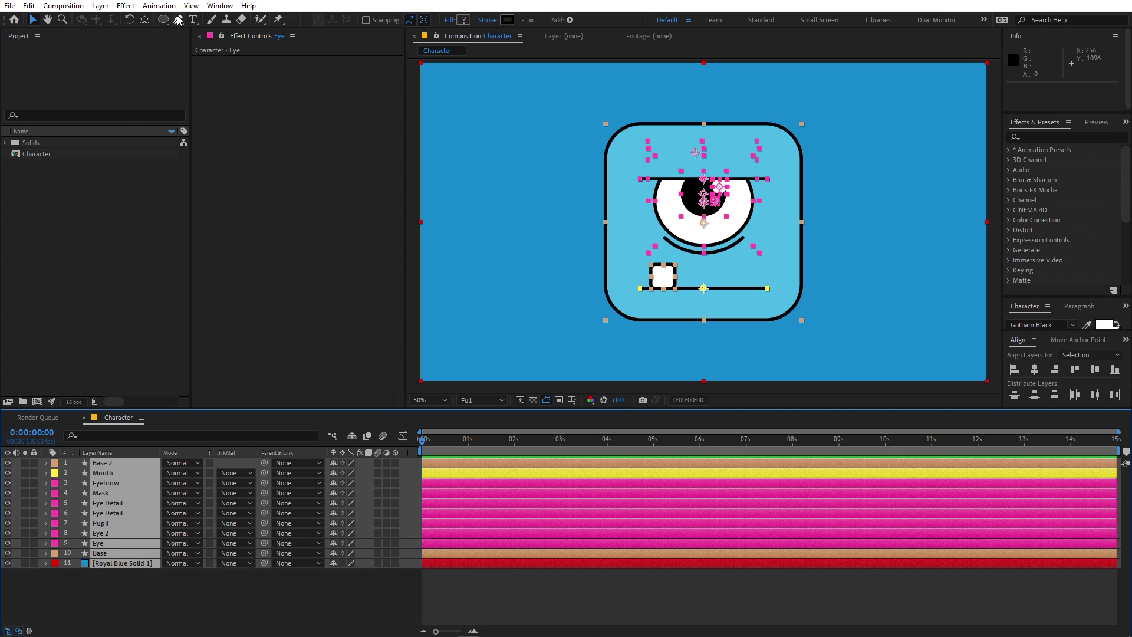
left_click(178, 20)
left_click(533, 596)
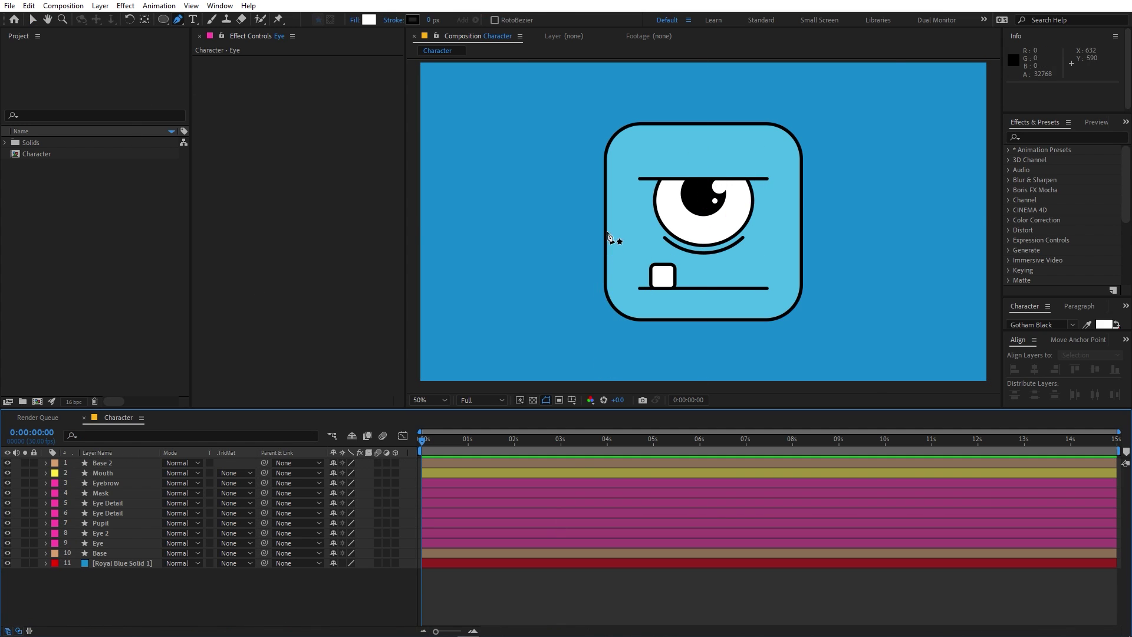
scroll(609, 235, "up", 4)
key("h")
mouse_move(546, 299)
left_mouse_down()
mouse_move(728, 276)
mouse_move(771, 290)
left_mouse_up()
key("g")
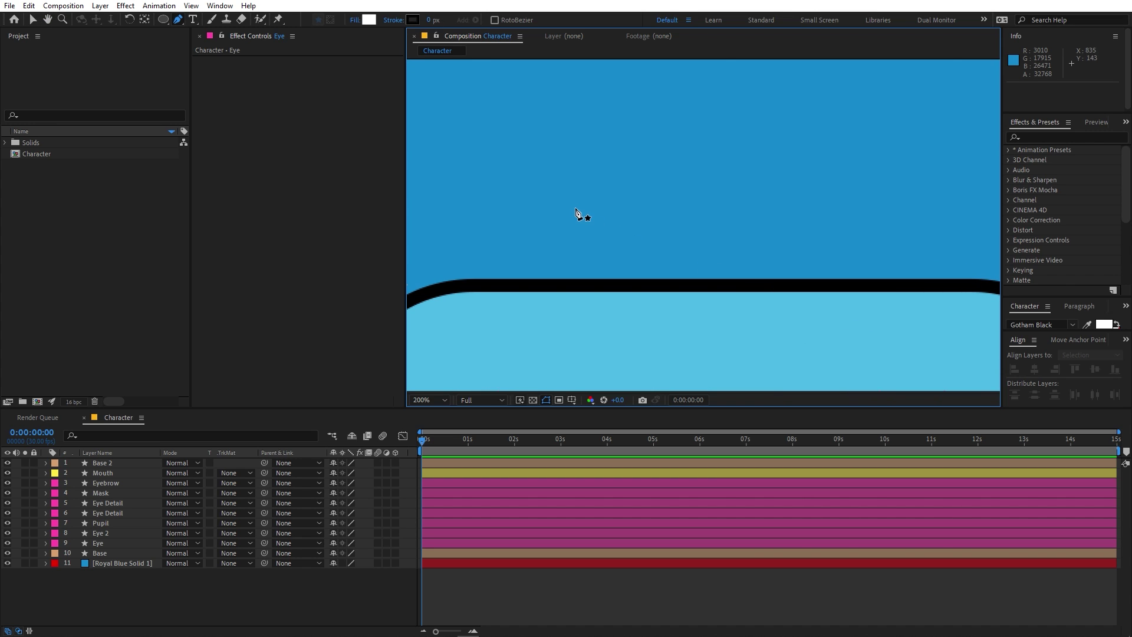
left_click(619, 187)
left_click_drag(658, 290, 702, 334)
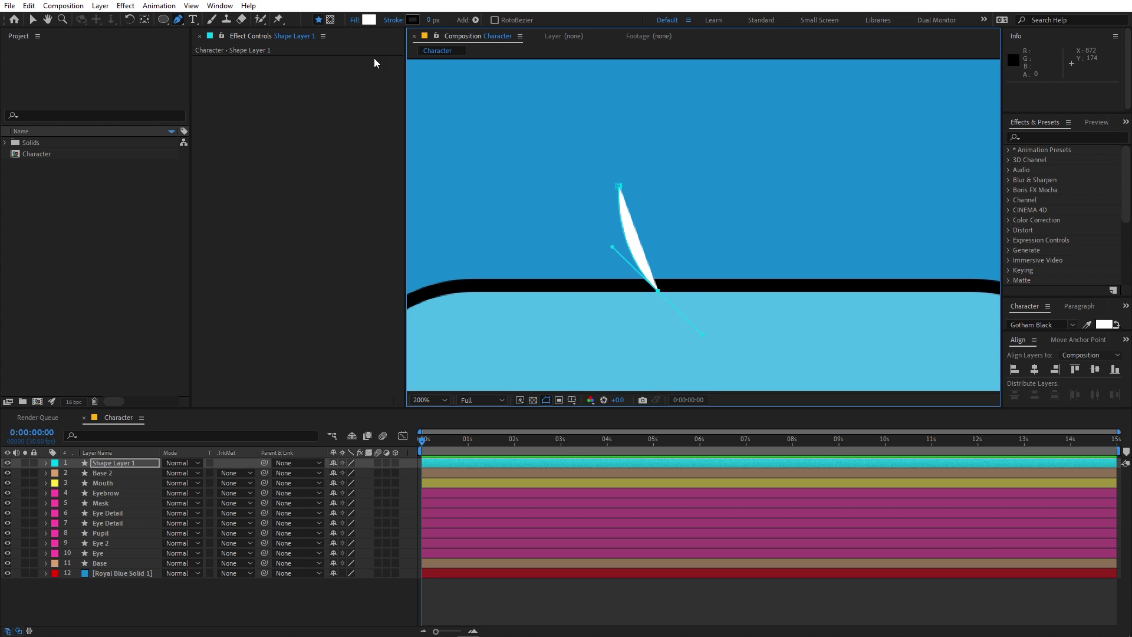
Give the curve no fill and a 39 px stroke sampled from the light-blue head.
left_click(353, 20)
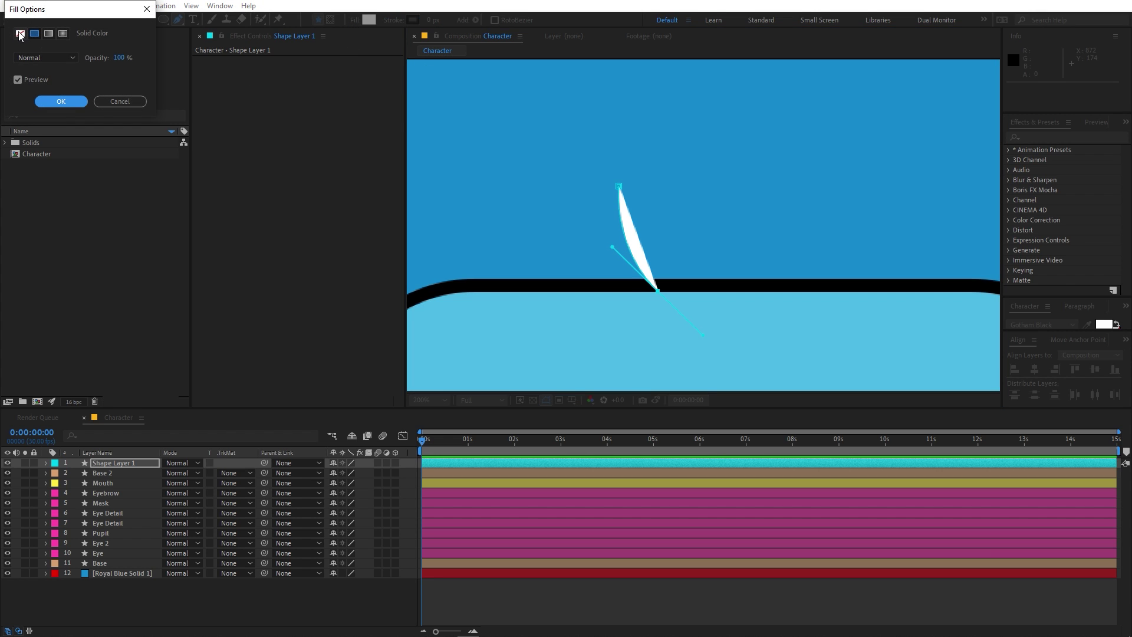
left_click(20, 34)
left_click(72, 103)
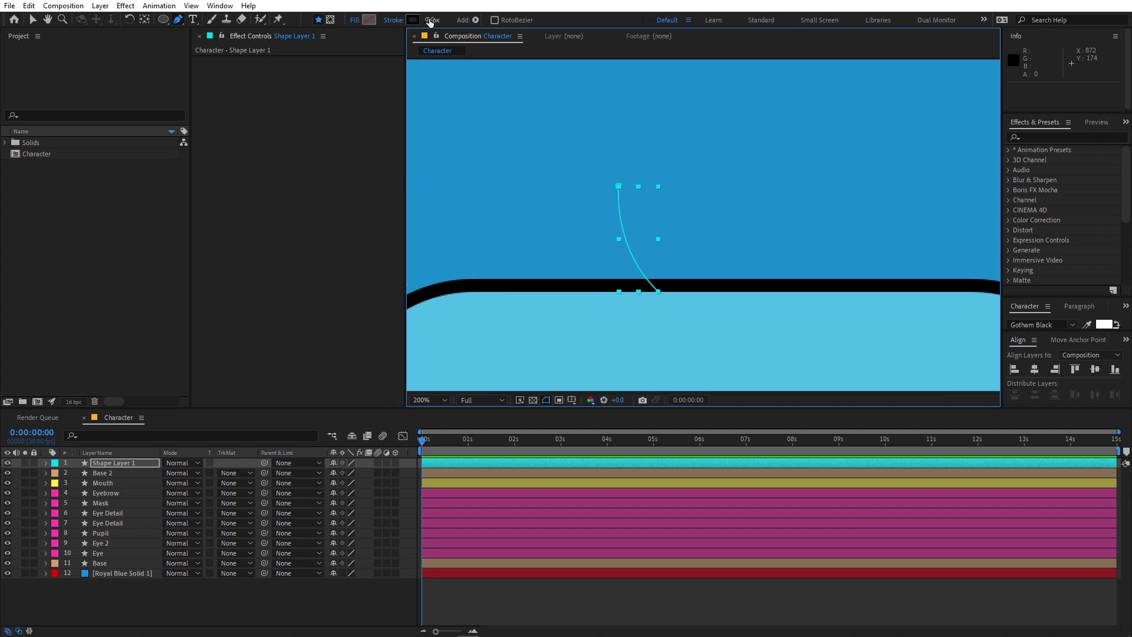
left_click_drag(429, 20, 453, 19)
left_click(413, 19)
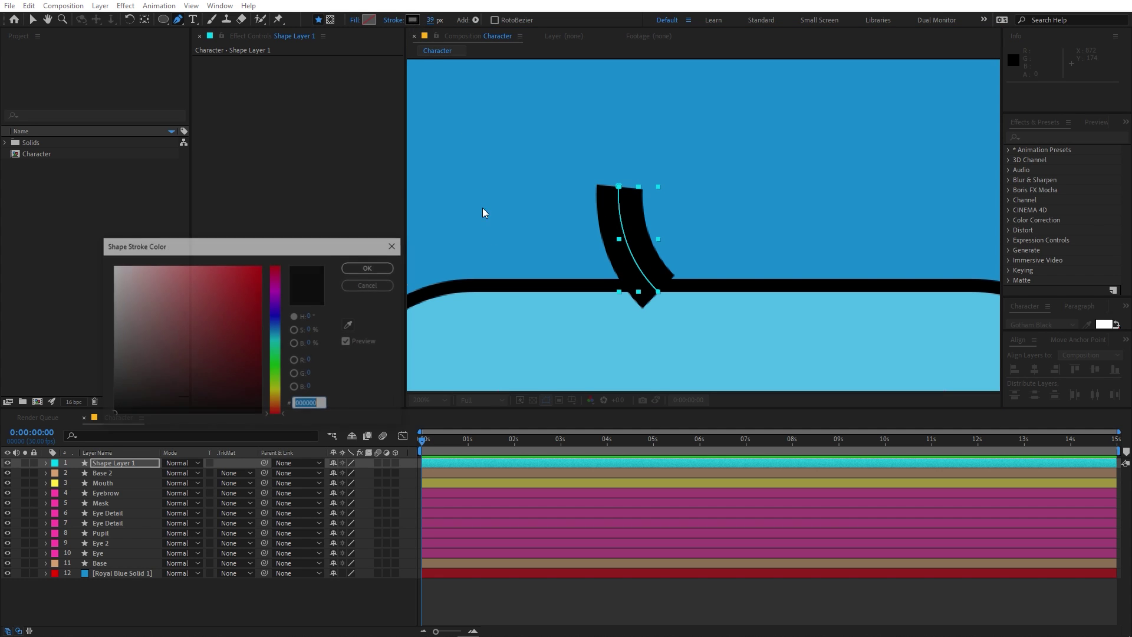
left_click(350, 329)
left_click(569, 324)
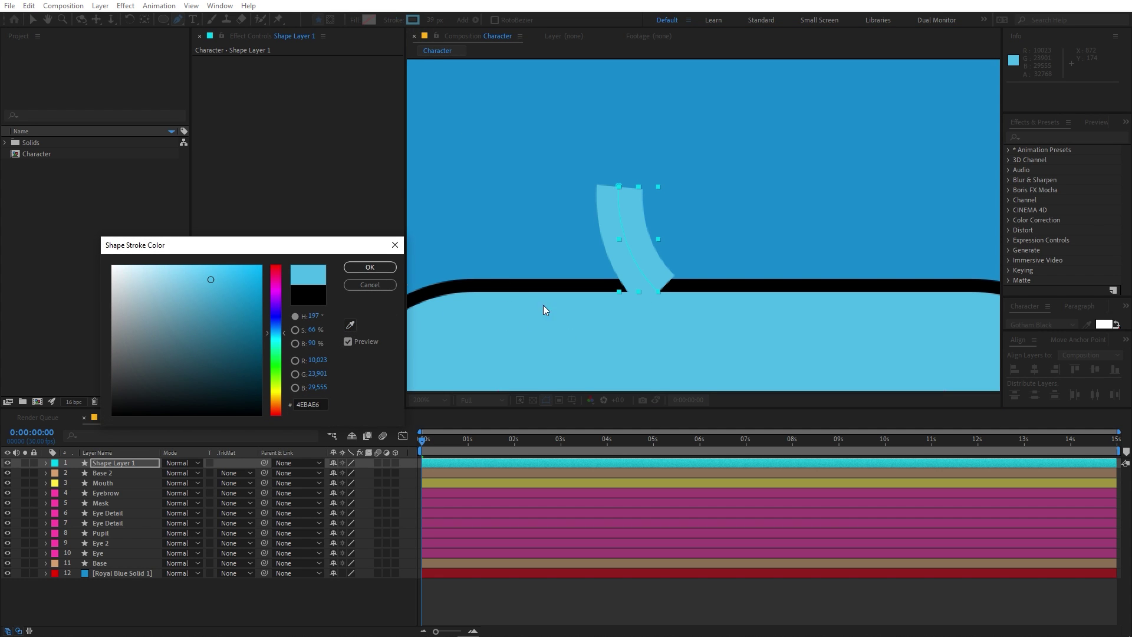
left_click(370, 267)
left_click_drag(660, 292, 670, 317)
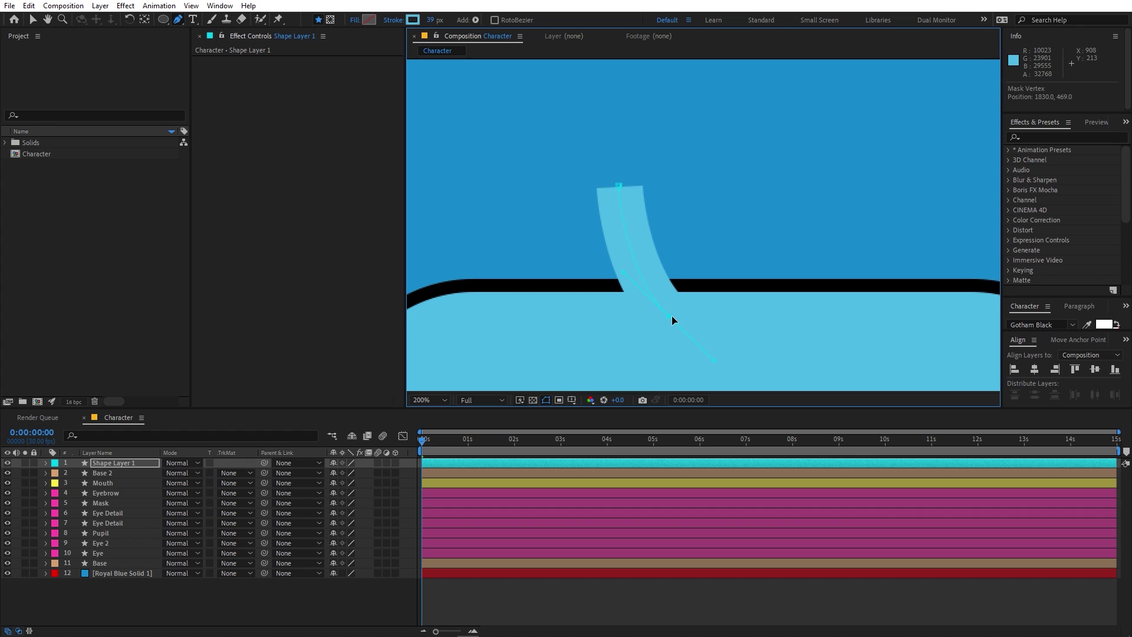
left_click(127, 465)
Set the horn stroke's Line Cap to Round Cap.
left_click(128, 437)
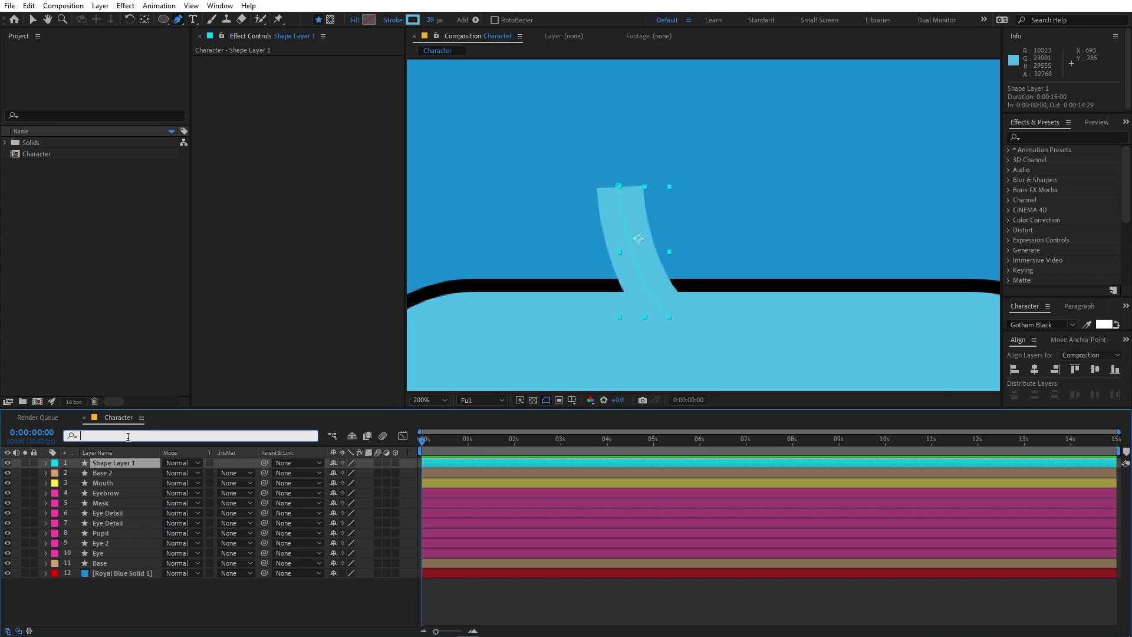
type("ca")
type("p")
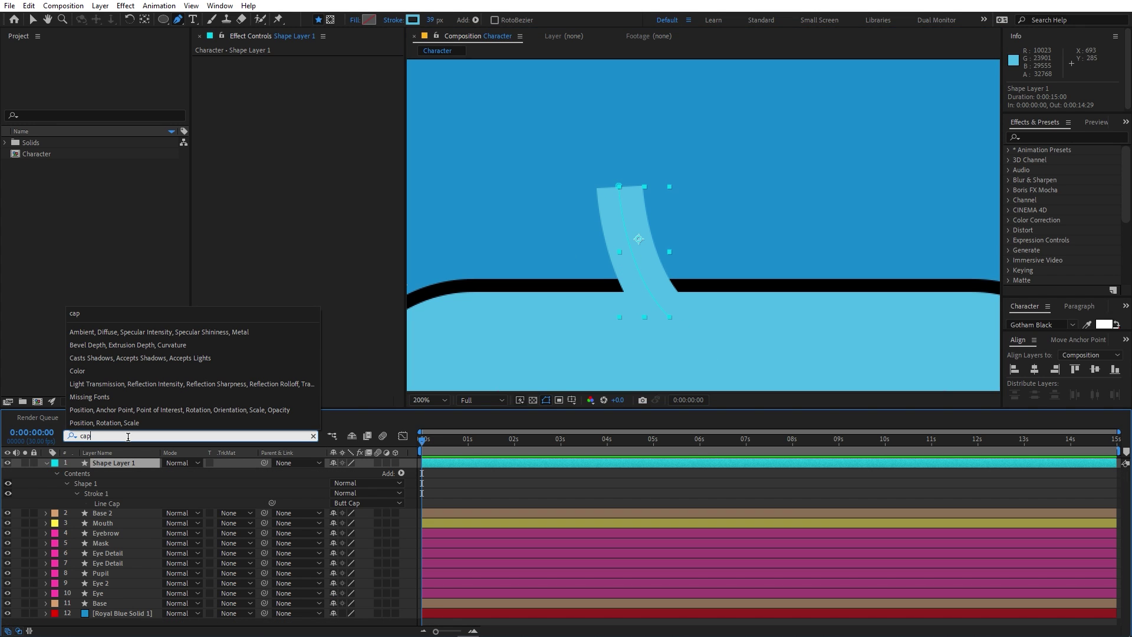
left_click(372, 503)
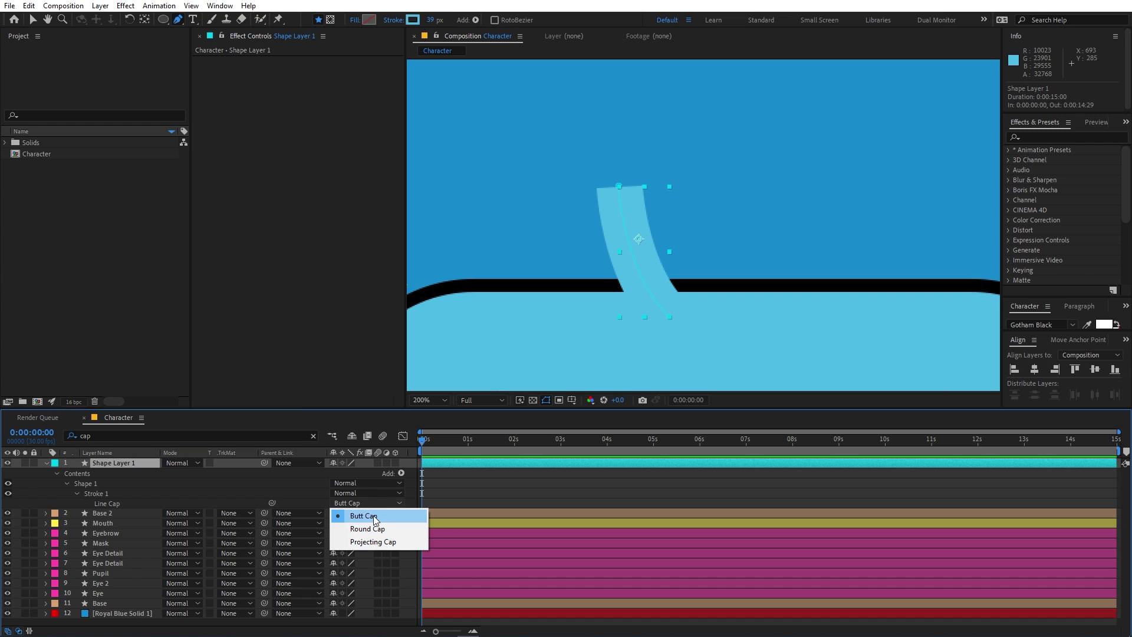
left_click(378, 528)
key("ctrl+z")
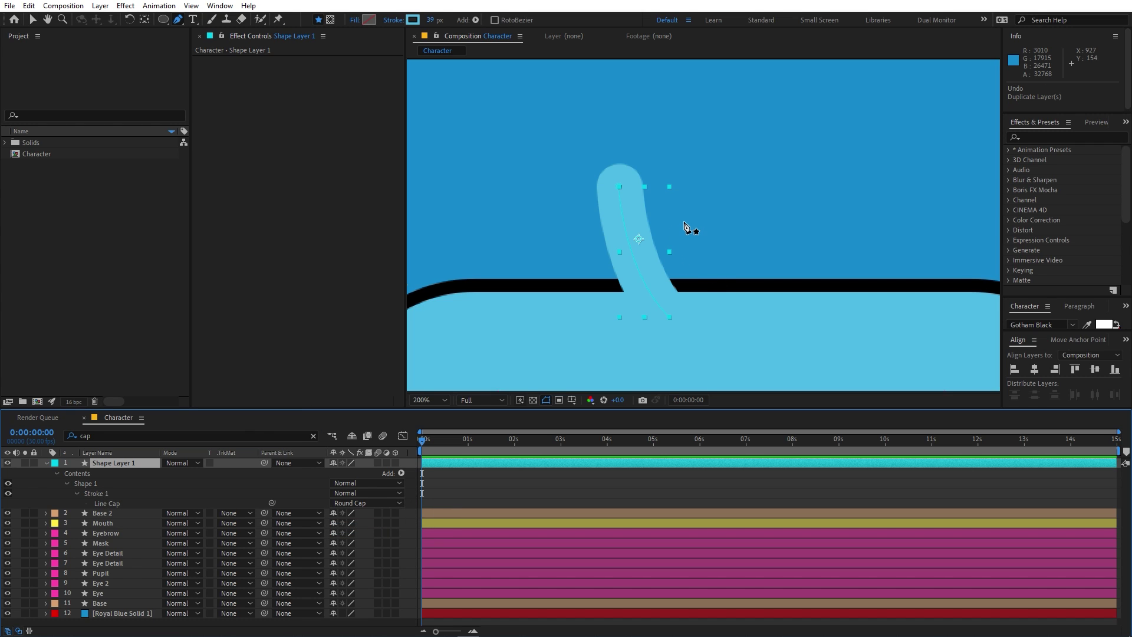
Draw a second curved stroke forming a V, with Round Cap ends, then switch to the Selection tool.
left_click(713, 196)
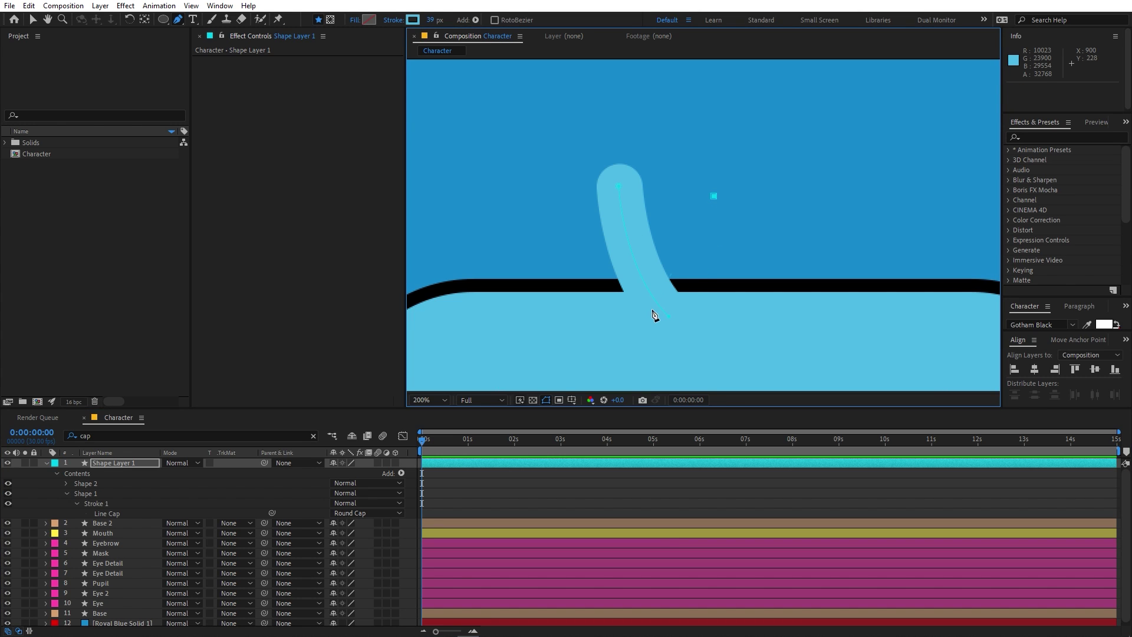
left_click_drag(652, 309, 607, 310)
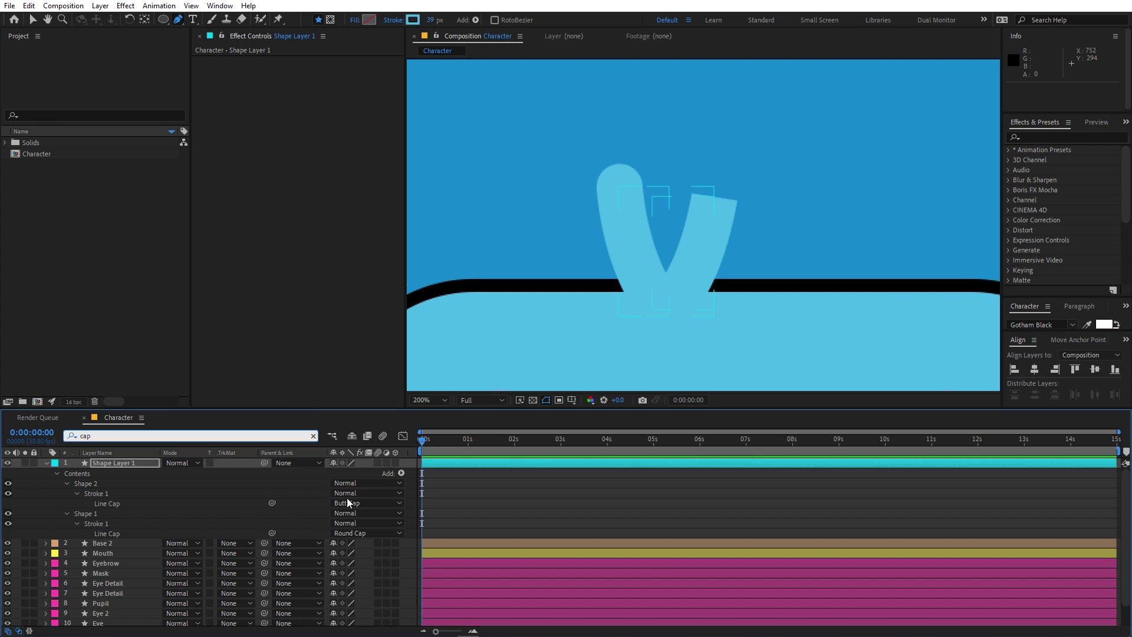
left_click(347, 499)
left_click(348, 505)
left_click(354, 525)
scroll(778, 236, "down", 6)
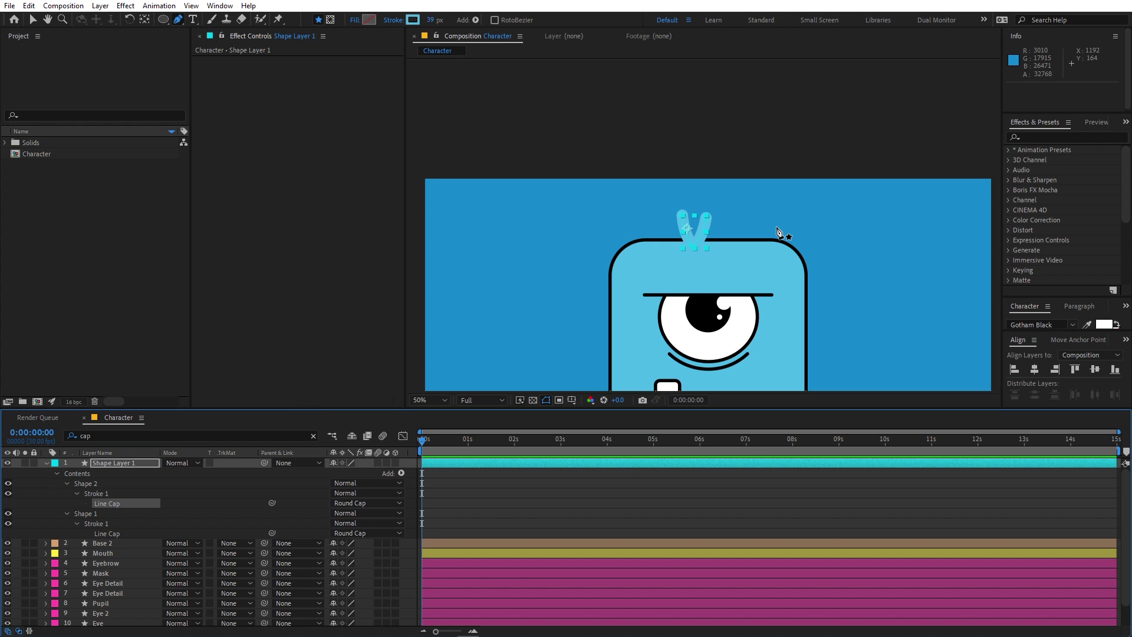
scroll(779, 241, "up", 6)
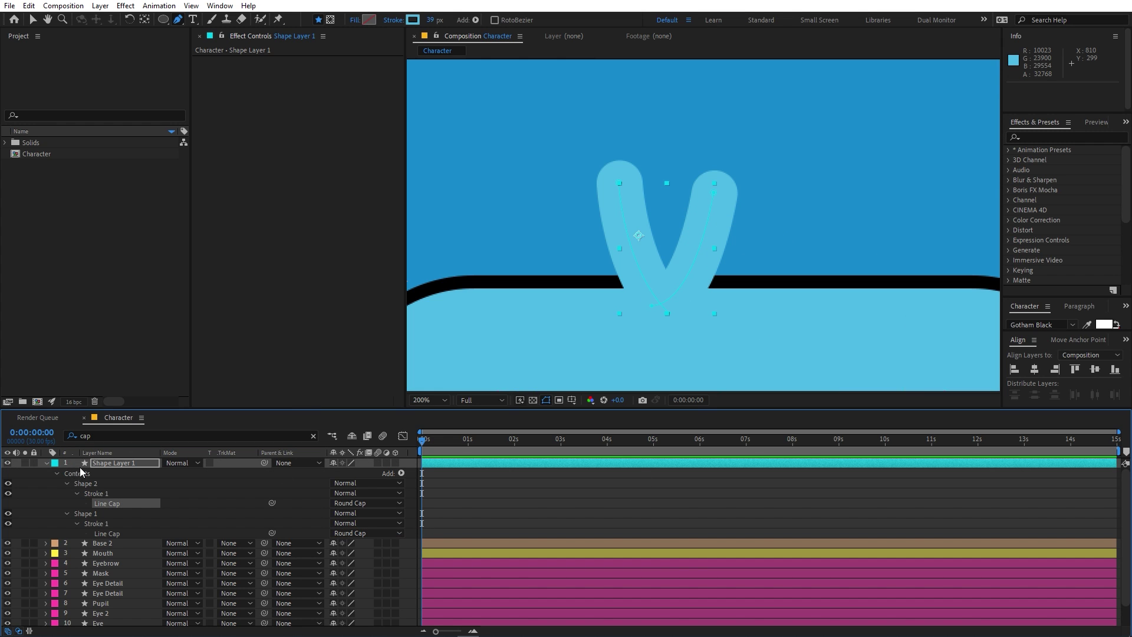
left_click(46, 463)
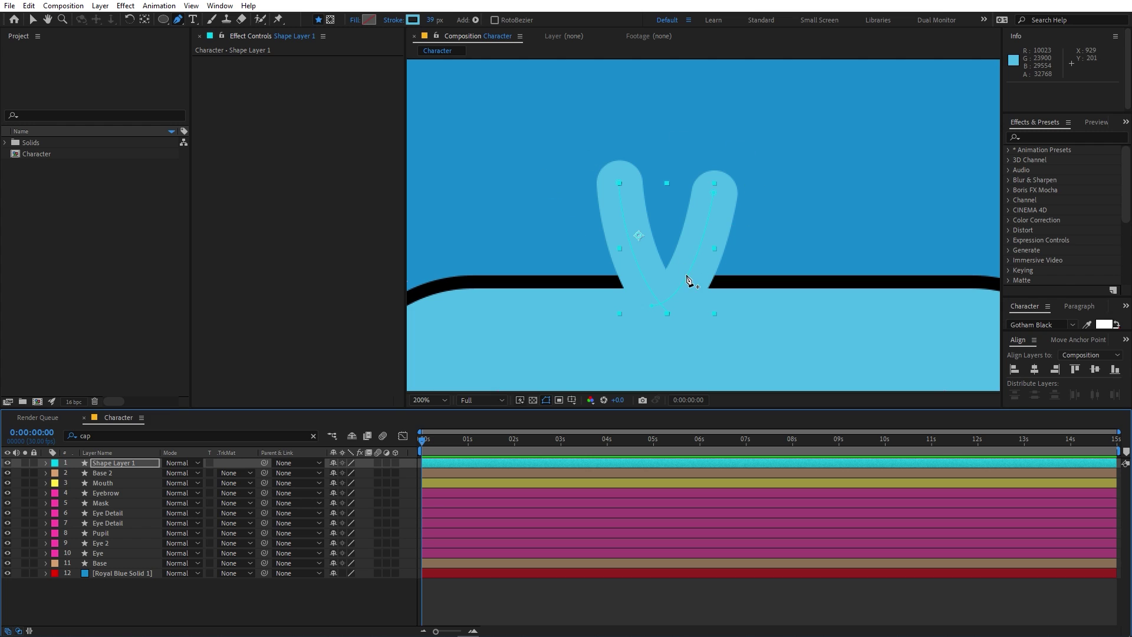
left_click(31, 18)
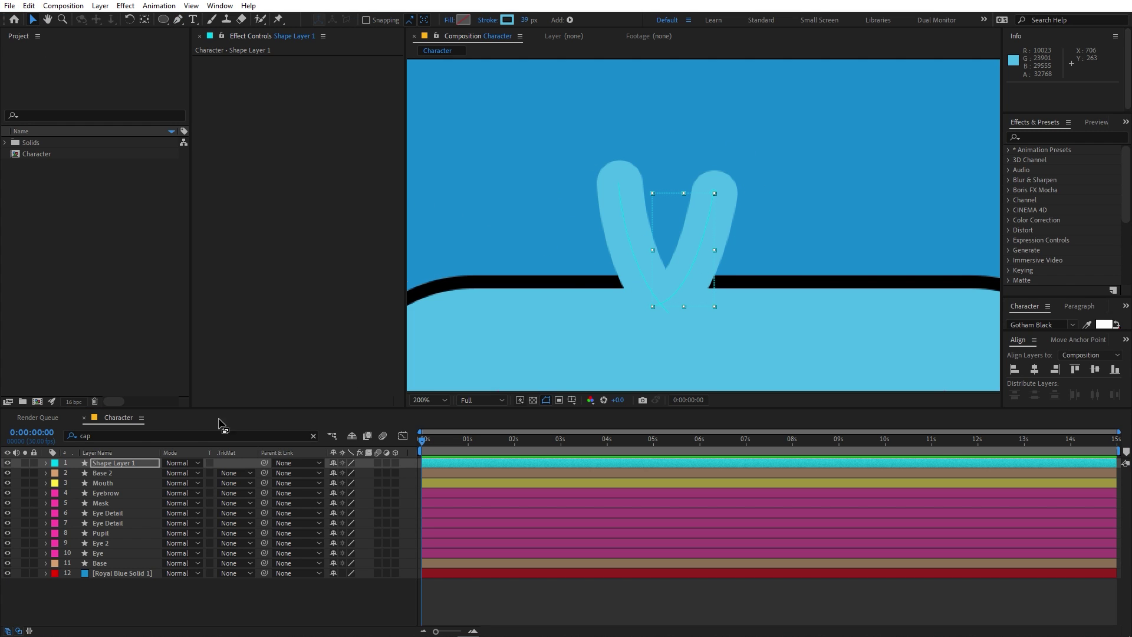
Nudge the V right, duplicate it, and make the lower copy a black 60.1 px stroke.
left_click_drag(685, 253, 718, 250)
left_click(126, 465)
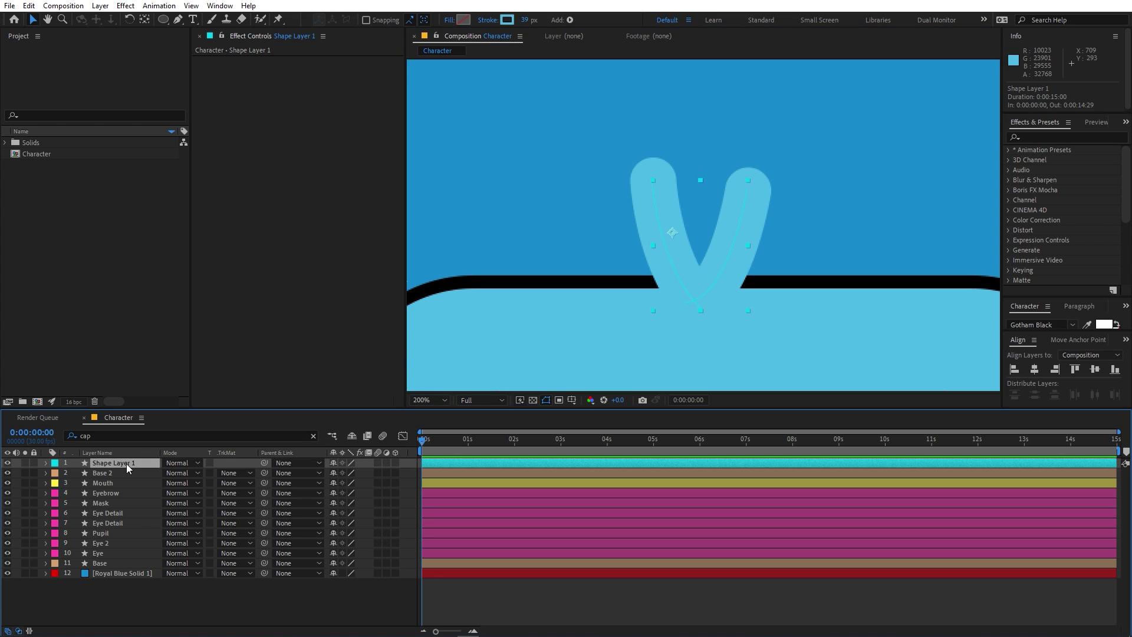
key("ctrl+d")
left_click(112, 472)
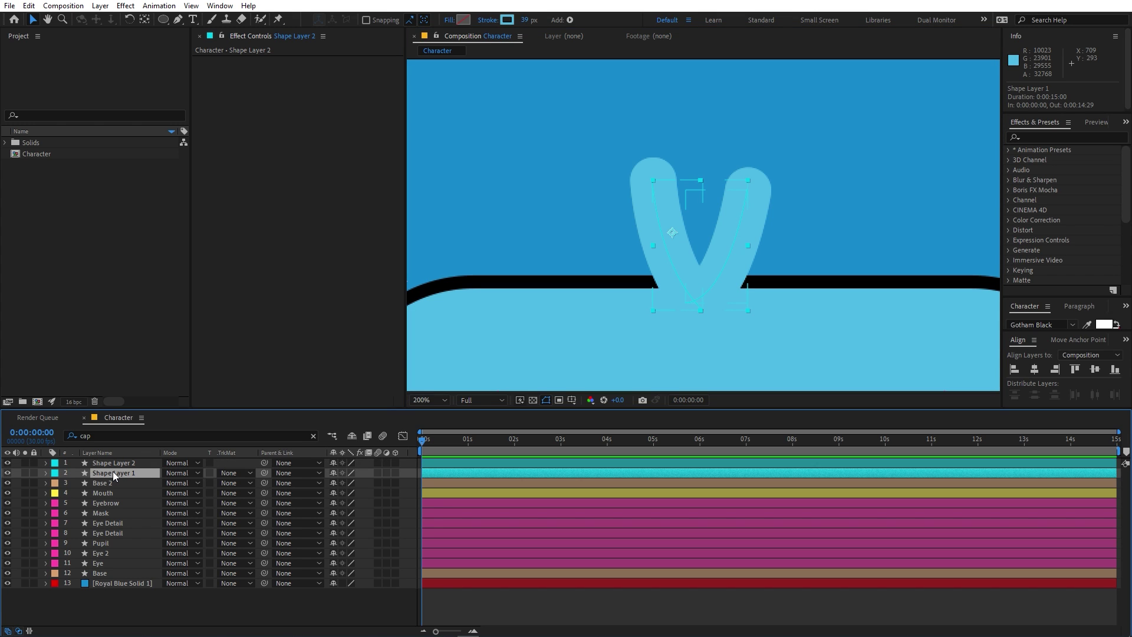
left_click(508, 19)
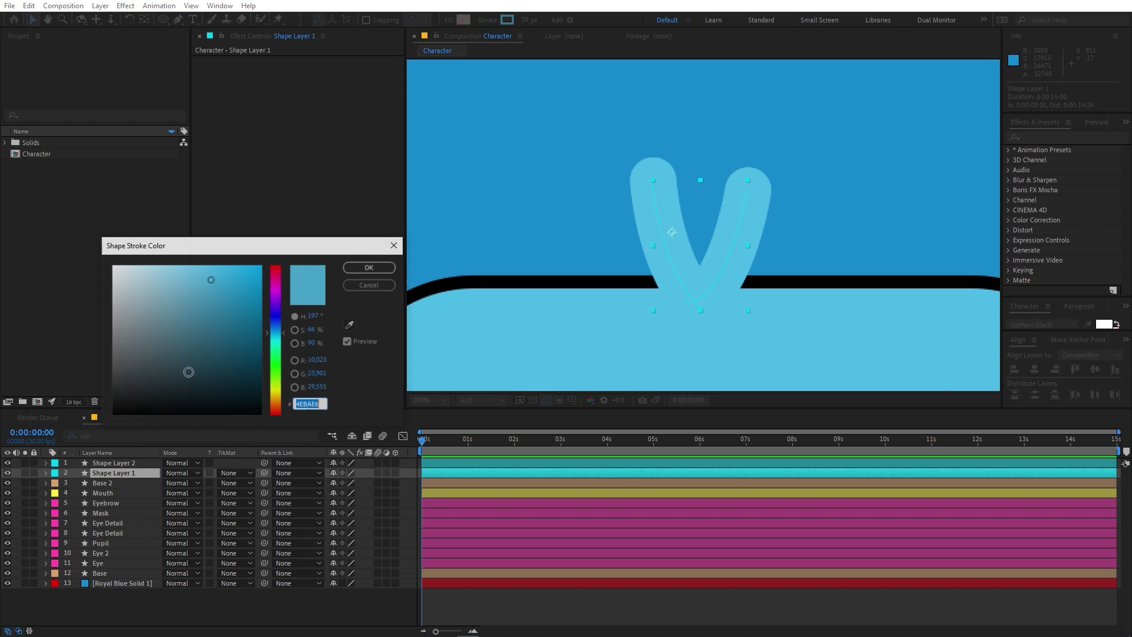
left_click(366, 270)
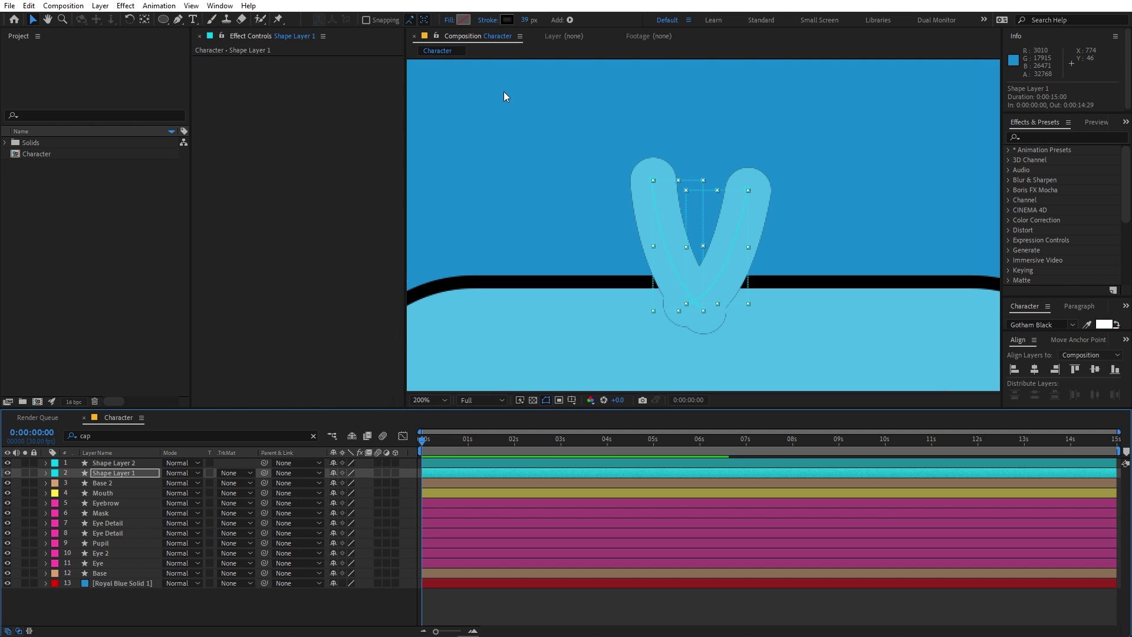
left_click_drag(529, 19, 655, 22)
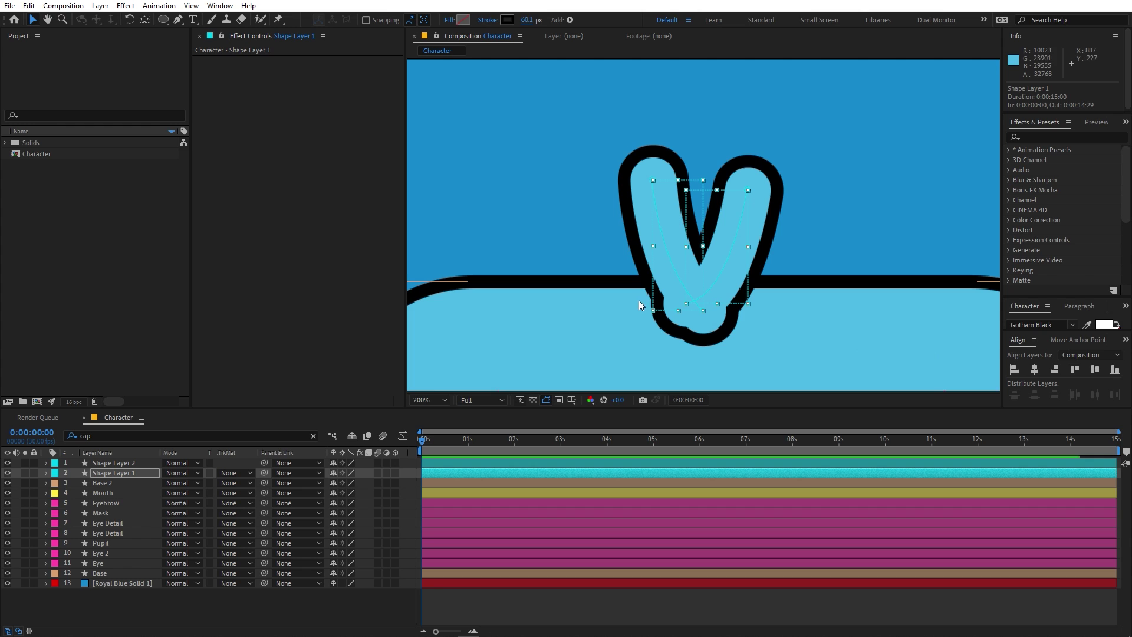
left_click(629, 599)
scroll(735, 283, "down", 4)
scroll(731, 280, "up", 4)
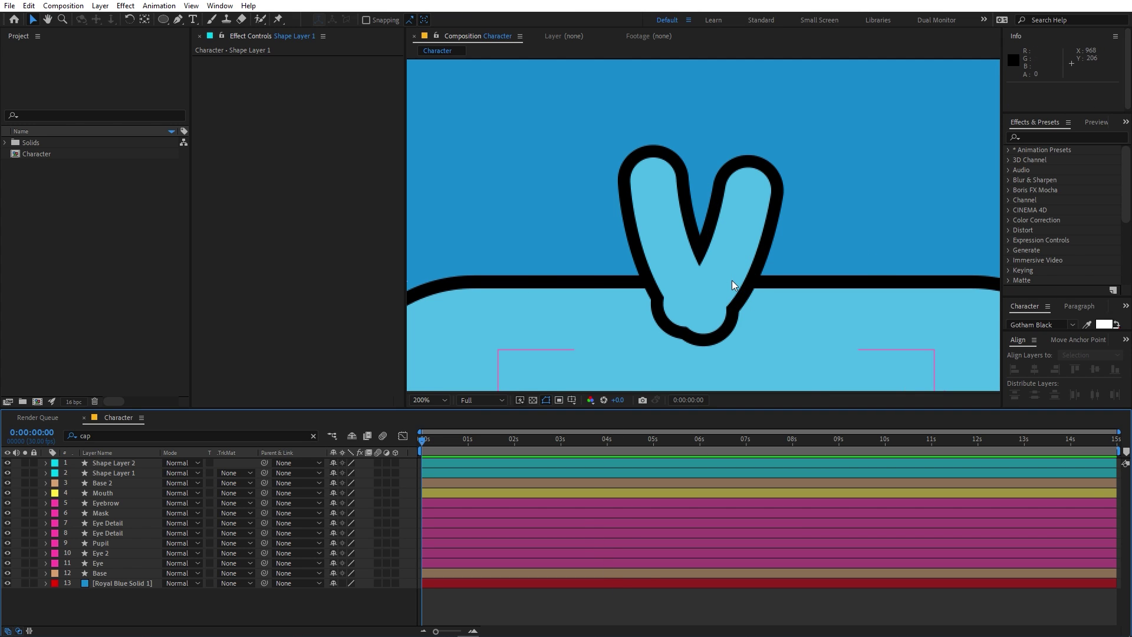
scroll(721, 295, "down", 2)
Drag Shape Layer 2 and Shape Layer 1 together to just beneath the Mask layer.
key("h")
left_click_drag(692, 260, 685, 177)
key("v")
left_click(110, 464)
left_click(108, 474, "shift")
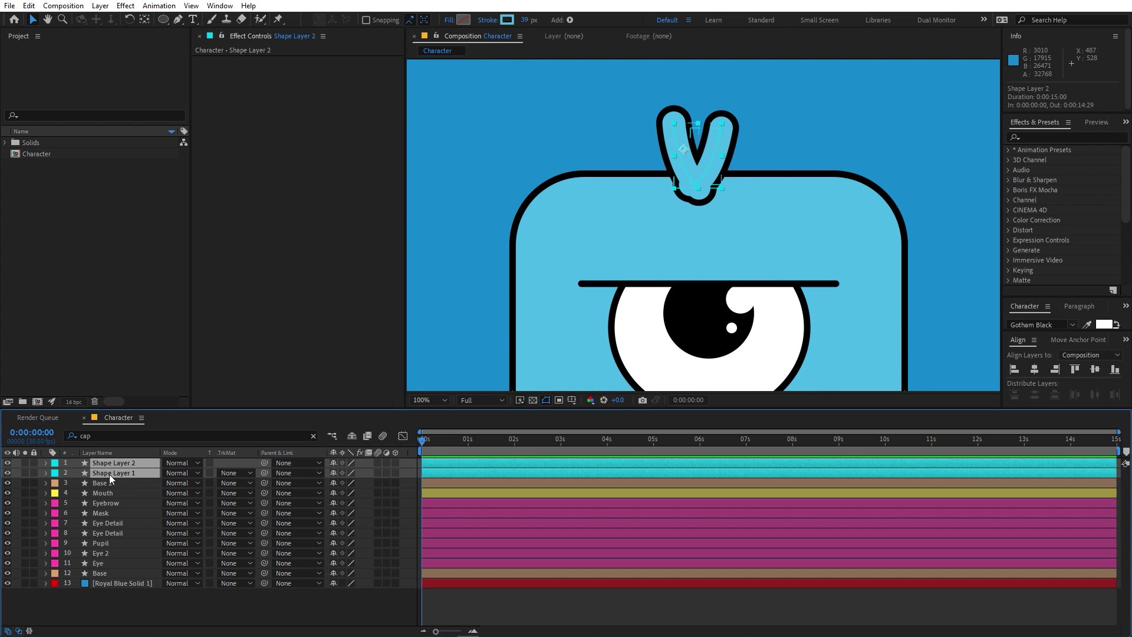
left_click_drag(115, 474, 118, 515)
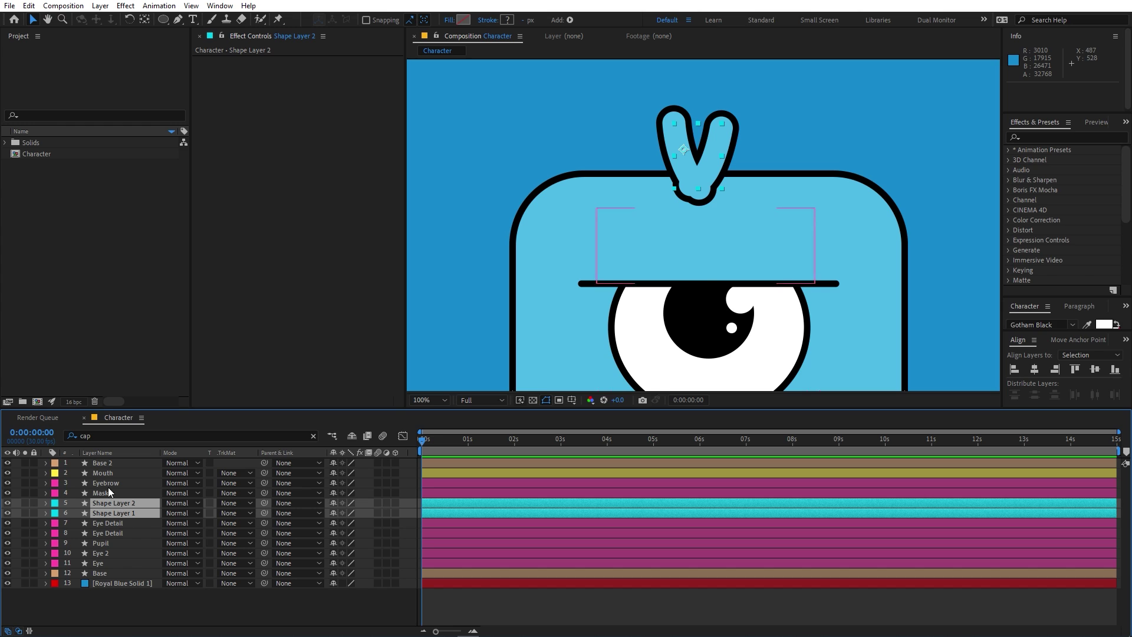
Select the Mask layer and undo an accidental resize of its rectangle.
left_click(108, 492)
left_click_drag(706, 209, 717, 277)
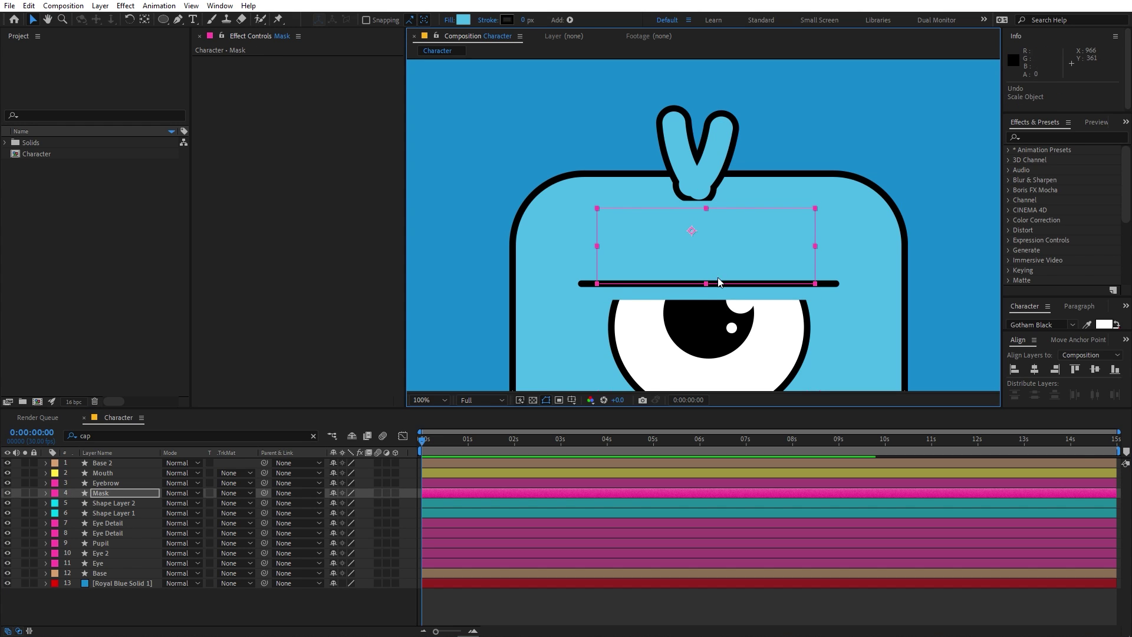
key("ctrl+z")
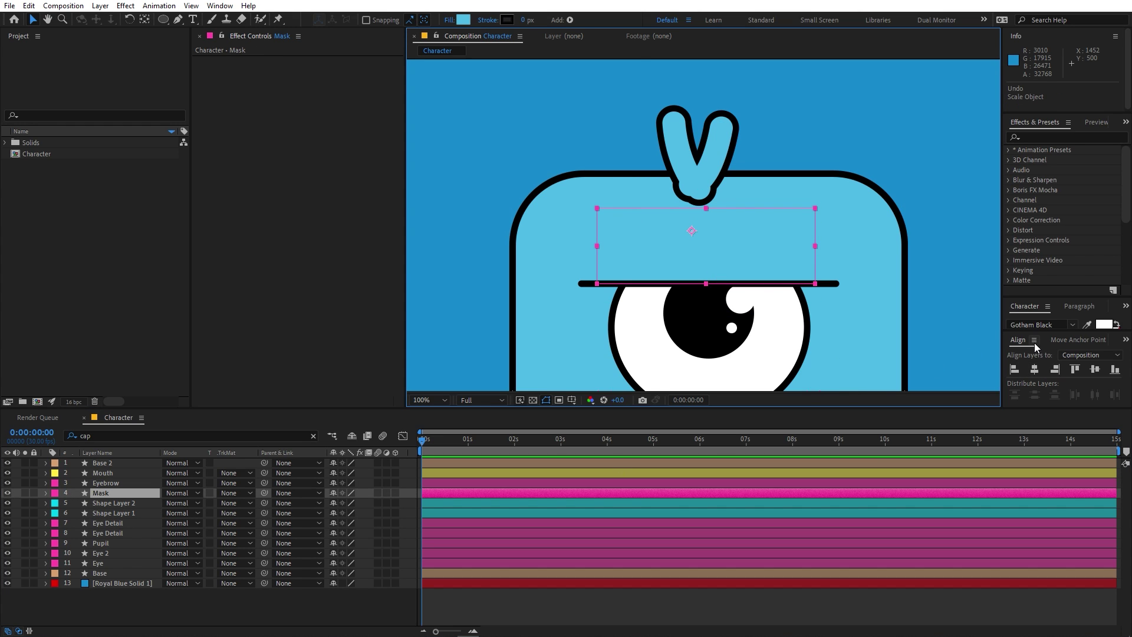
Move Mask's anchor to its bottom-centre and scale it vertically to 141%.
left_click(144, 19)
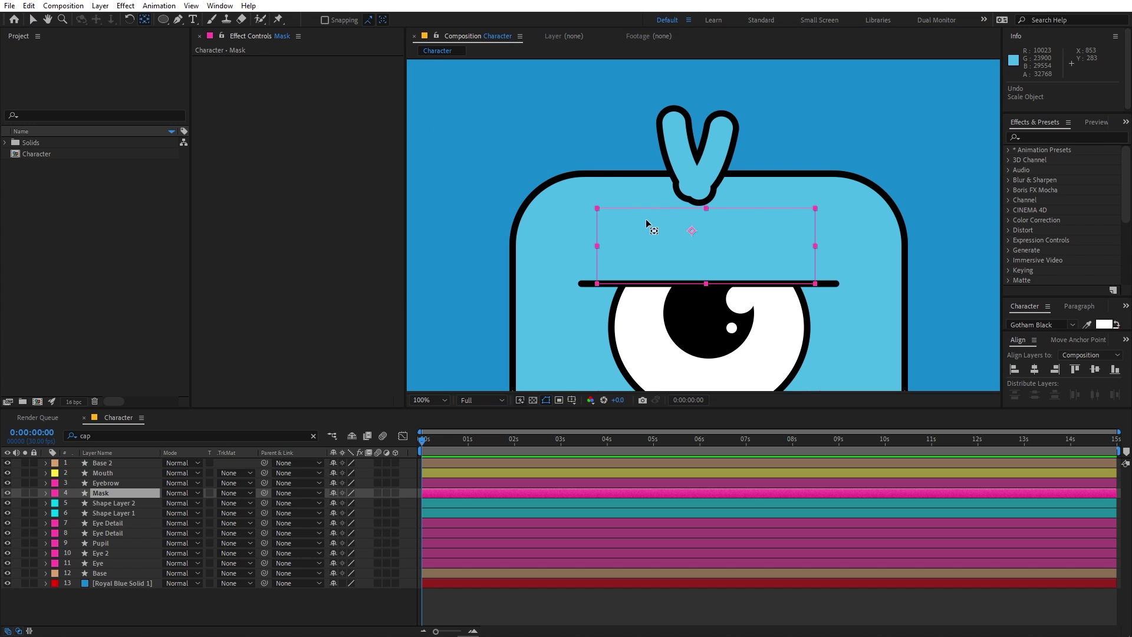
left_click_drag(693, 234, 709, 288)
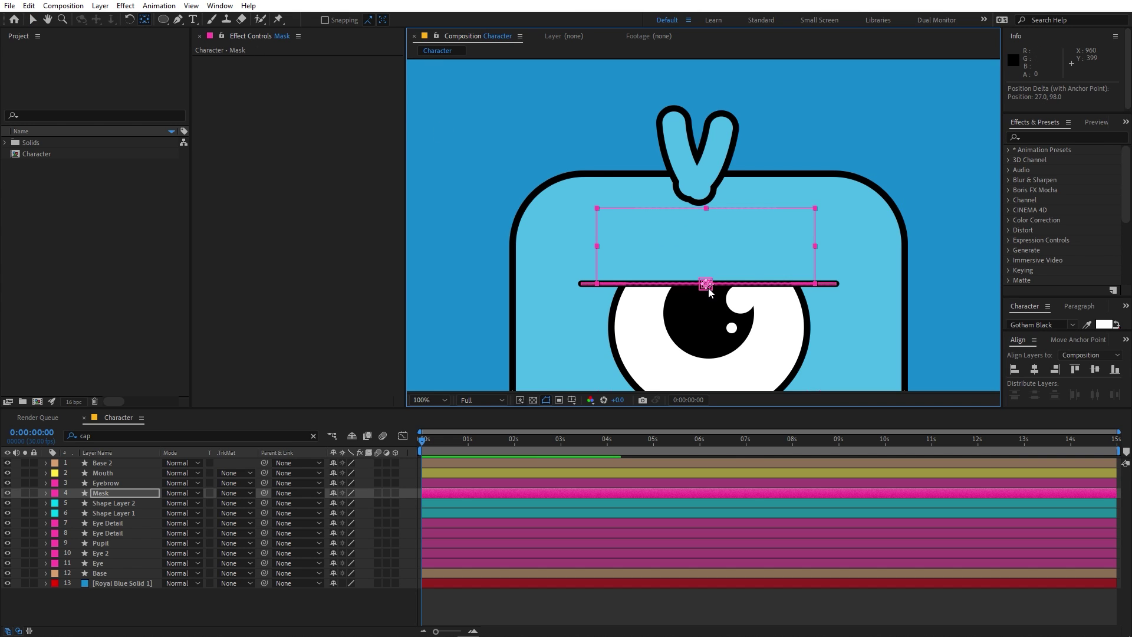
left_click(122, 494)
key("s")
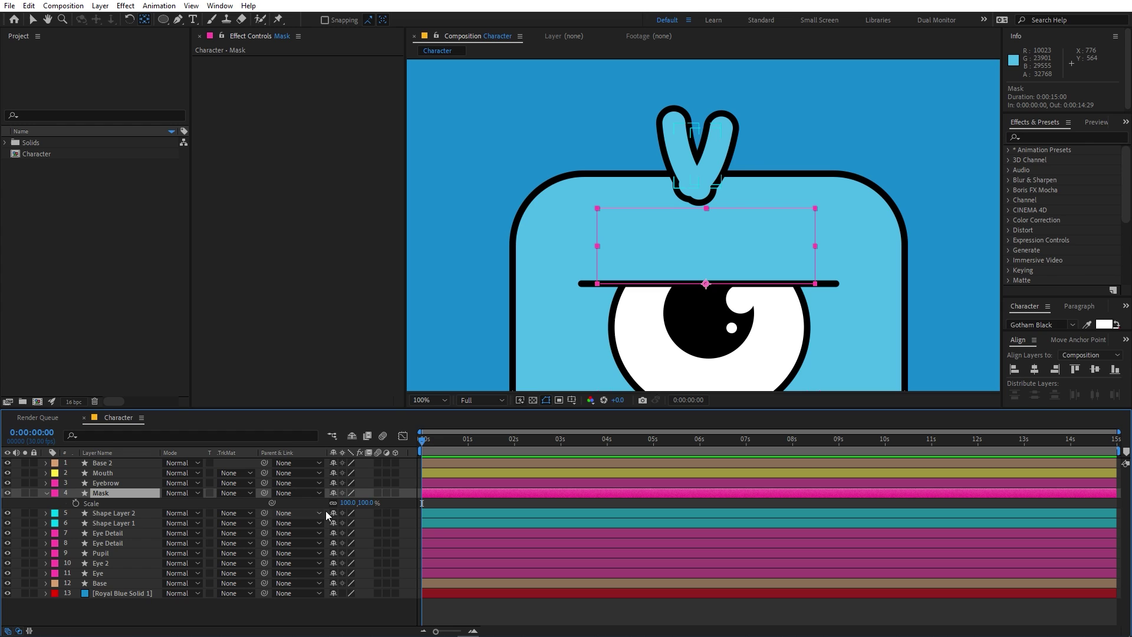
left_click_drag(366, 505, 565, 475)
scroll(795, 178, "up", 4)
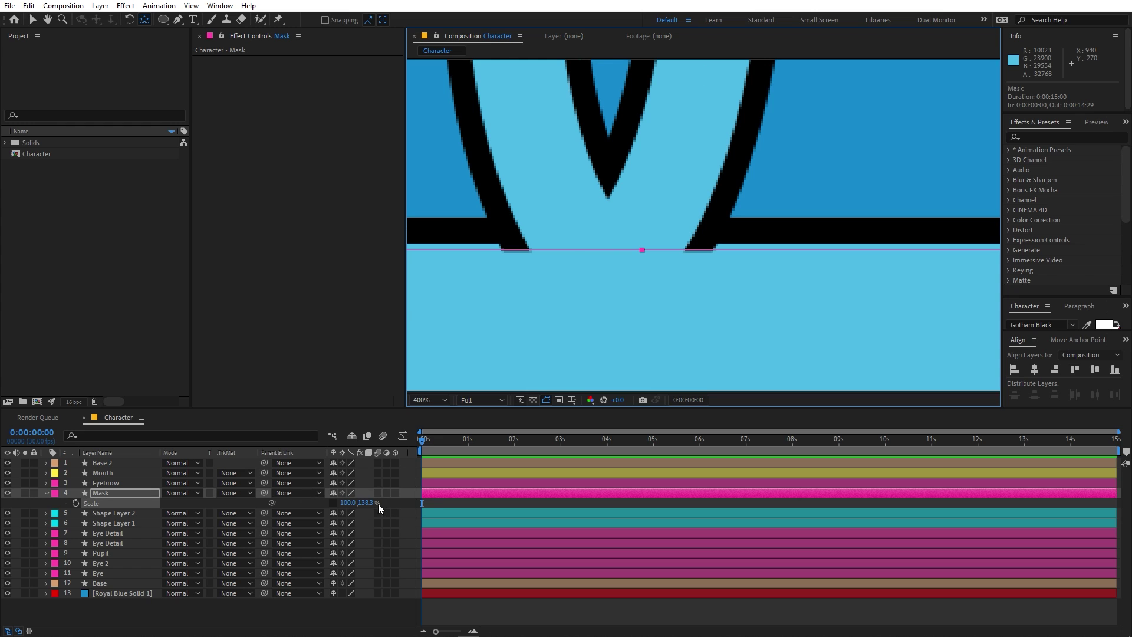
left_click_drag(378, 503, 387, 507)
scroll(897, 243, "down", 8)
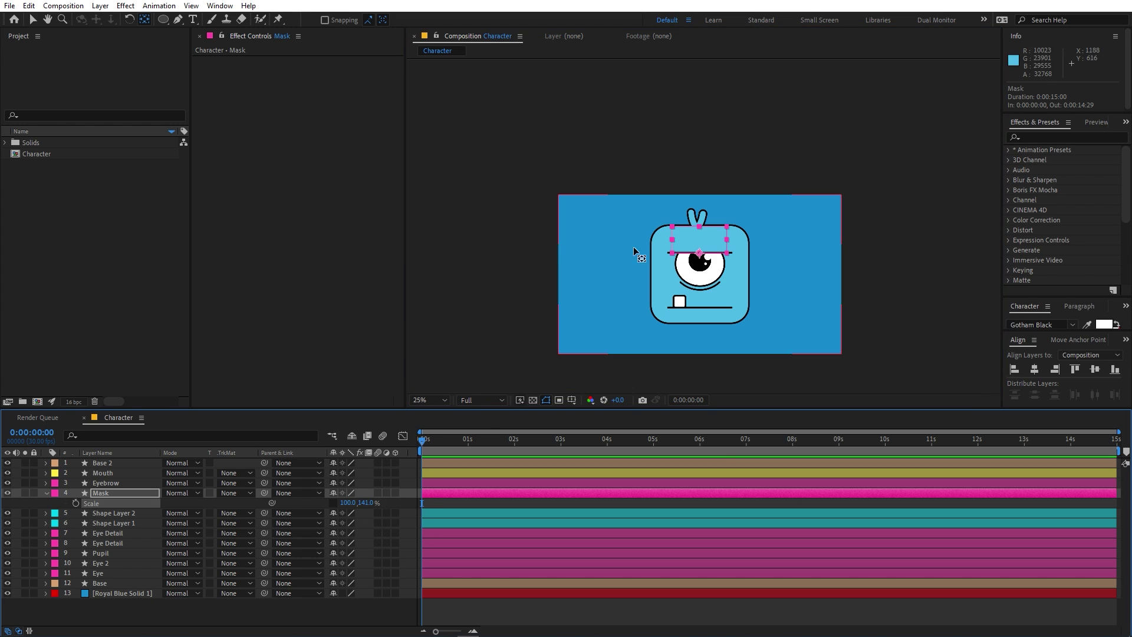
Deselect the Mask layer and set the viewer magnification to Fit.
left_click(33, 20)
left_click(487, 501)
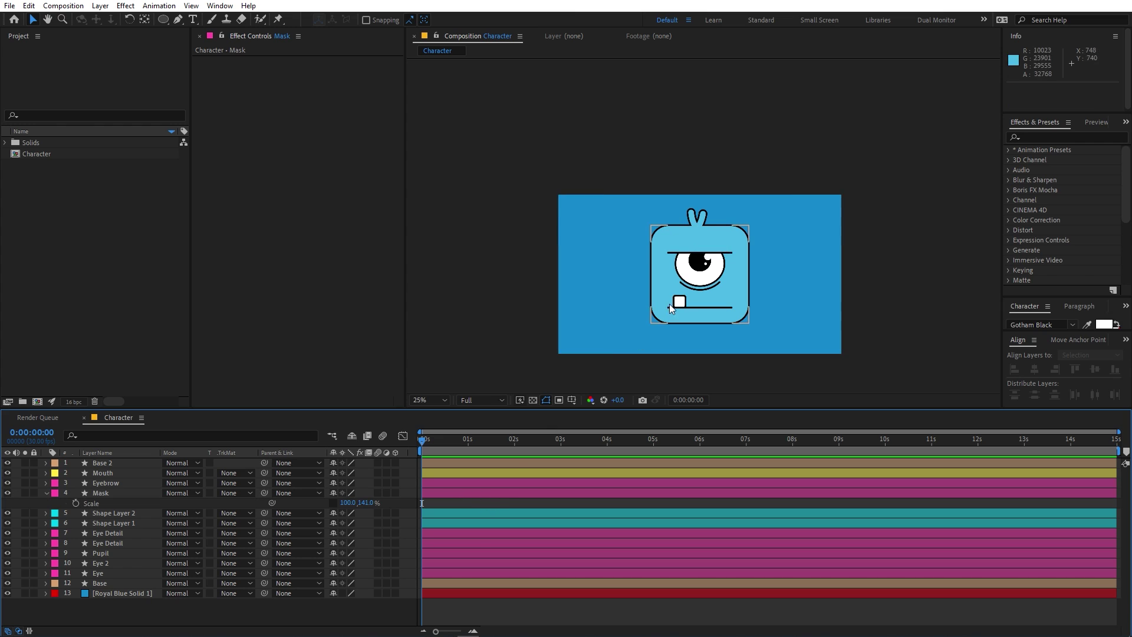
scroll(670, 303, "up", 2)
left_click(439, 397)
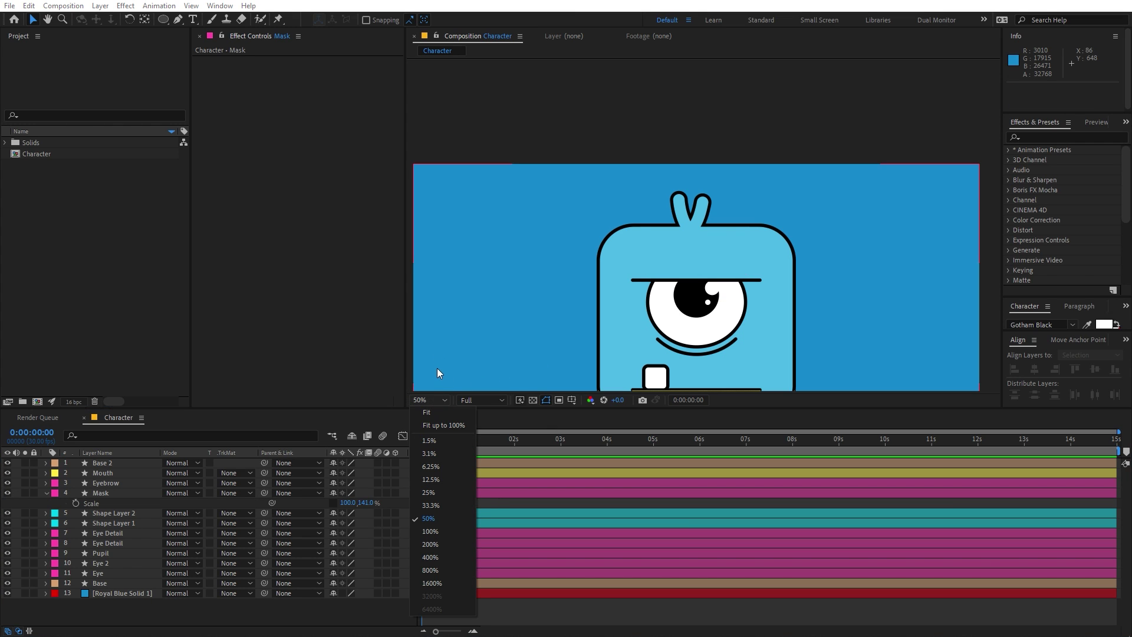
left_click(437, 427)
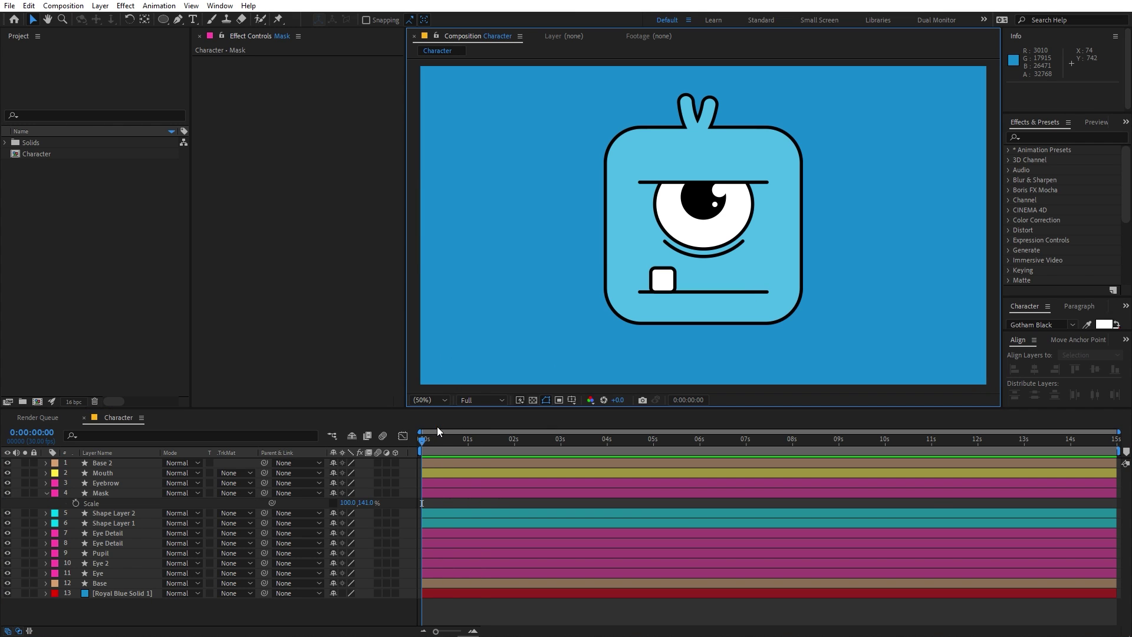
left_click(178, 20)
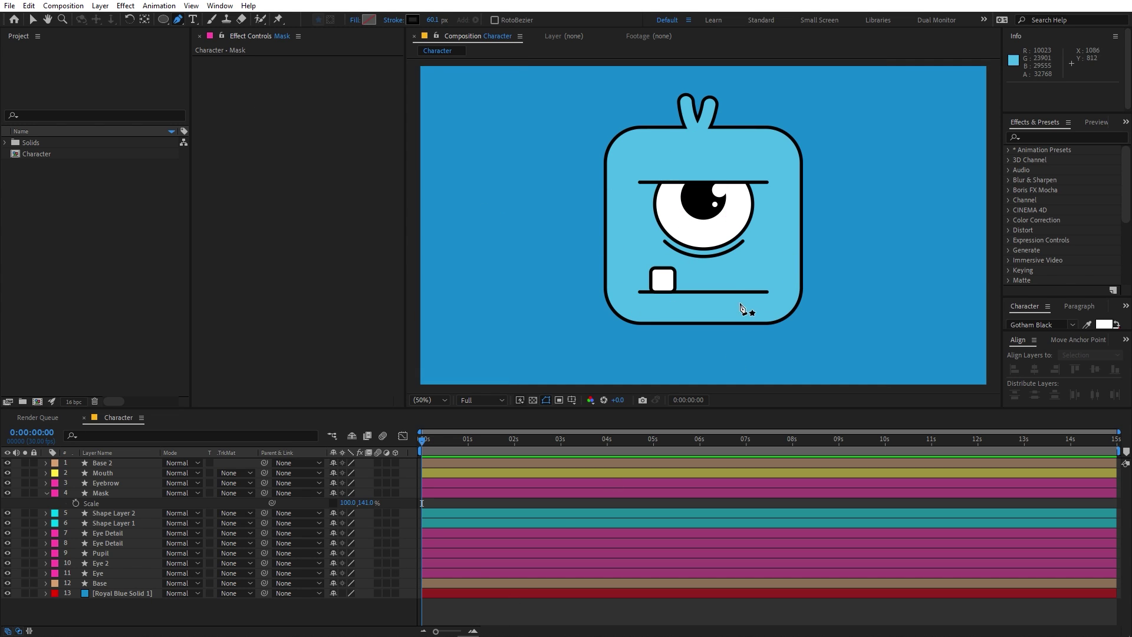
Draw a closed pen shape around the head's lower-right corner with a 0 px stroke.
left_click(802, 202)
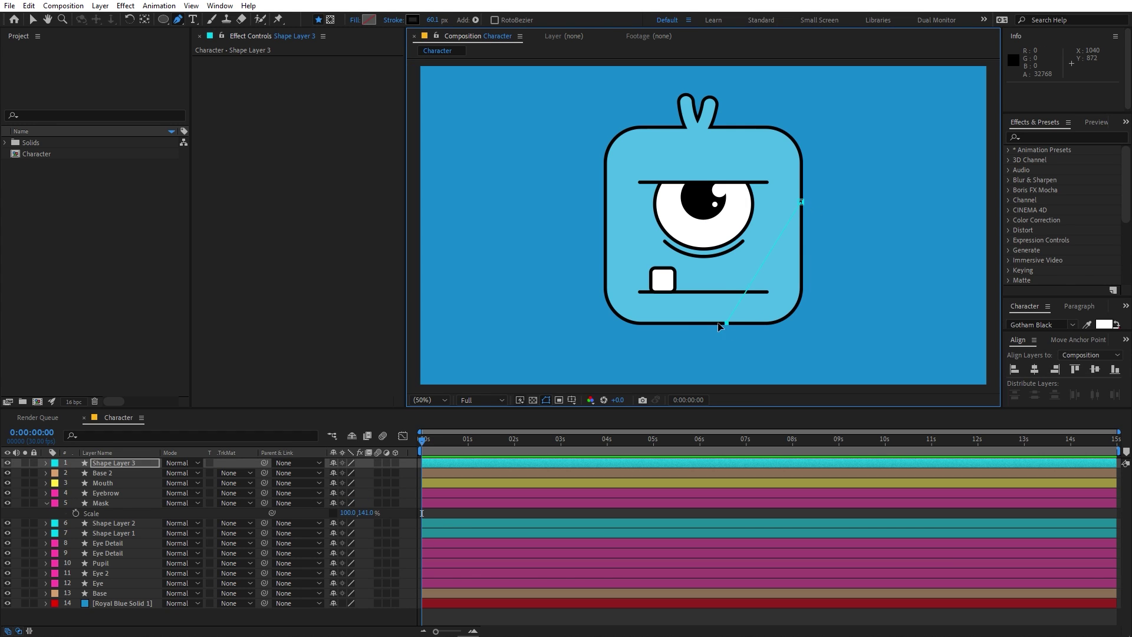
left_click_drag(727, 323, 671, 332)
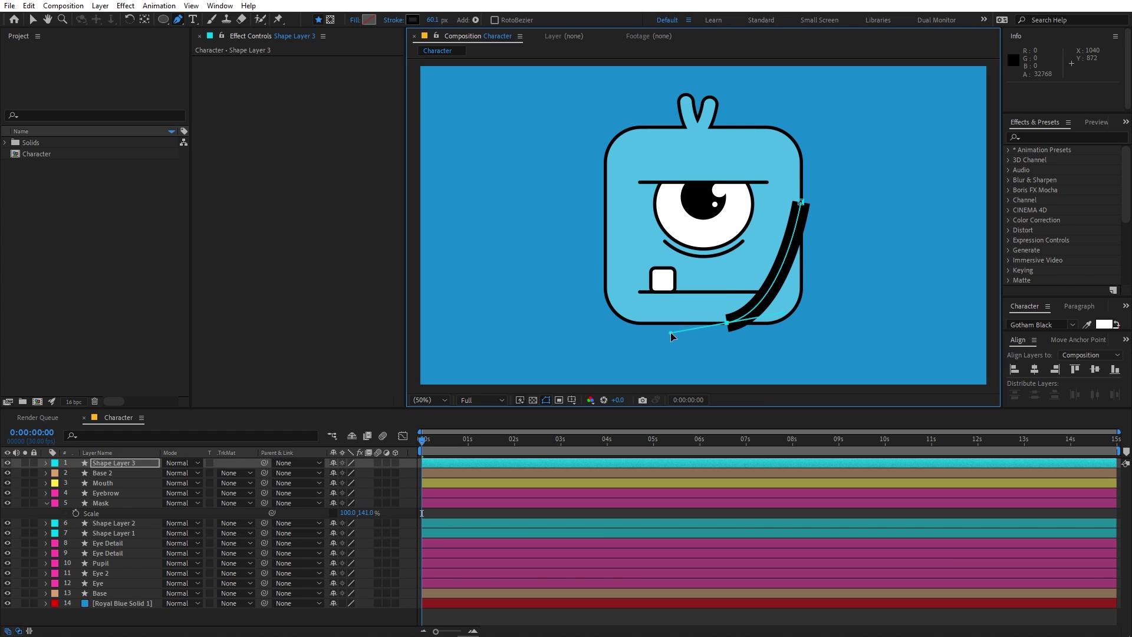
key("comma")
left_click(717, 351)
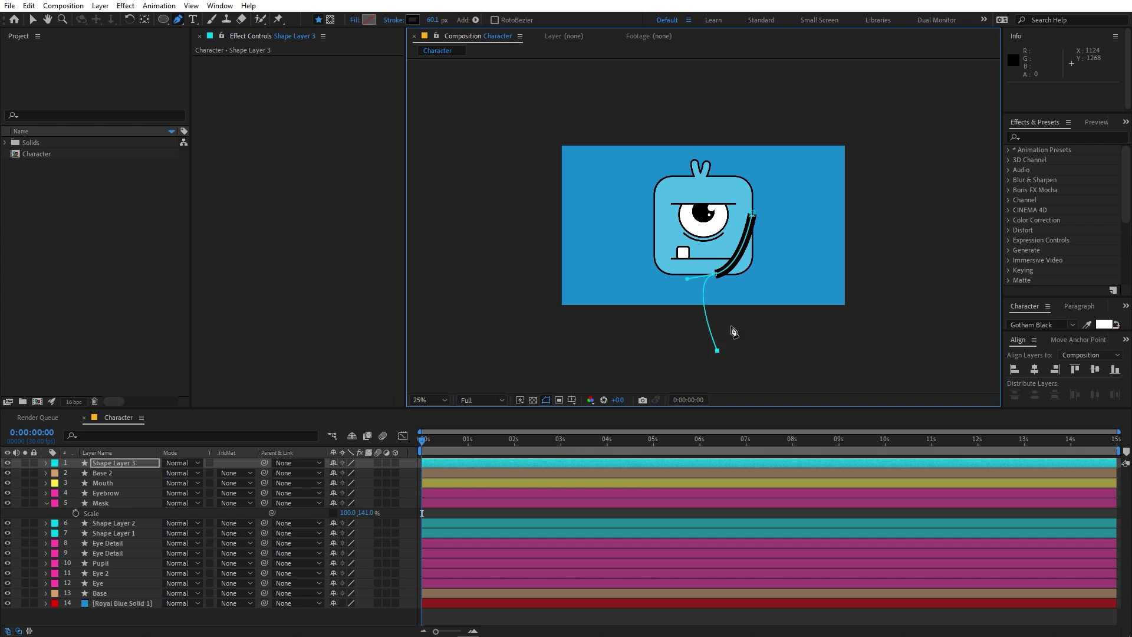
mouse_move(717, 350)
left_mouse_down()
mouse_move(730, 297)
mouse_move(787, 273)
left_mouse_up()
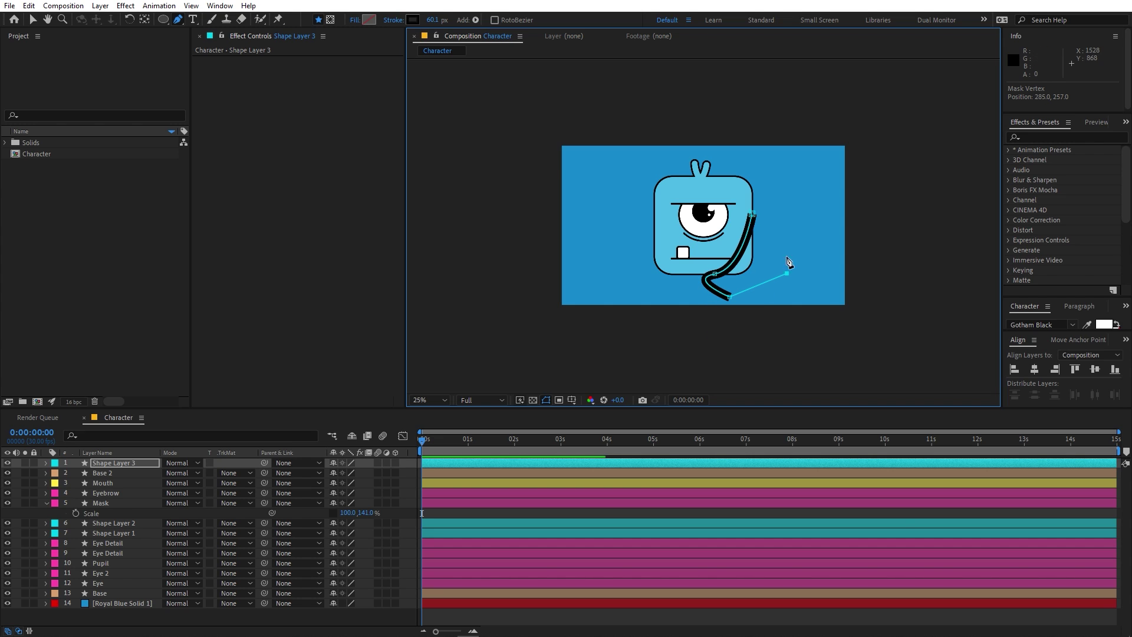
left_click(754, 215)
key("period")
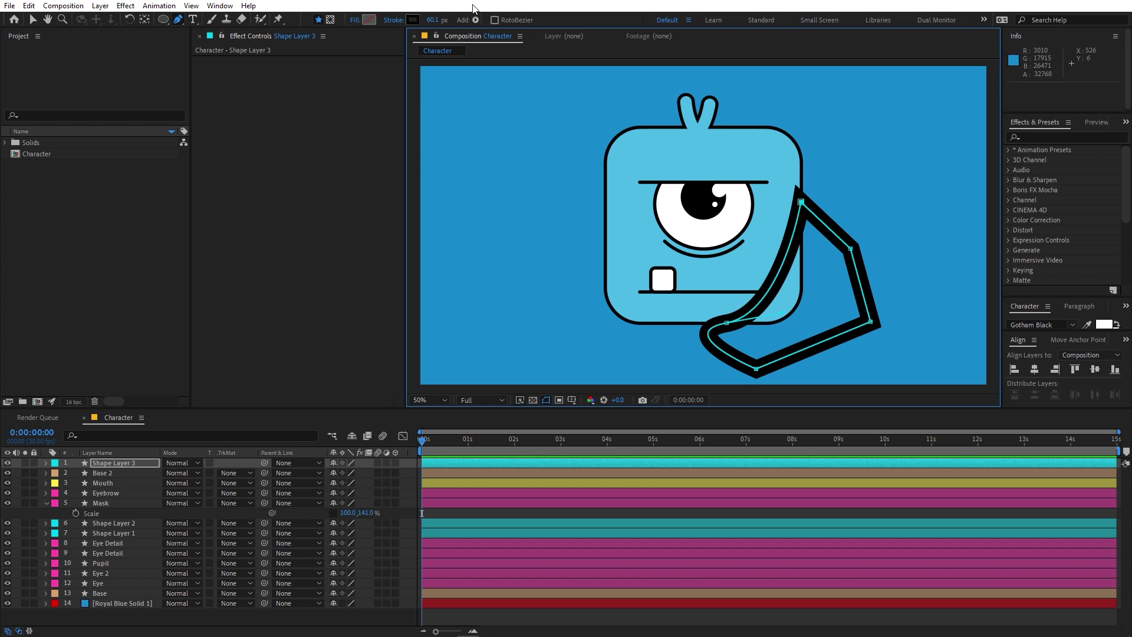
left_click_drag(435, 22, 111, 48)
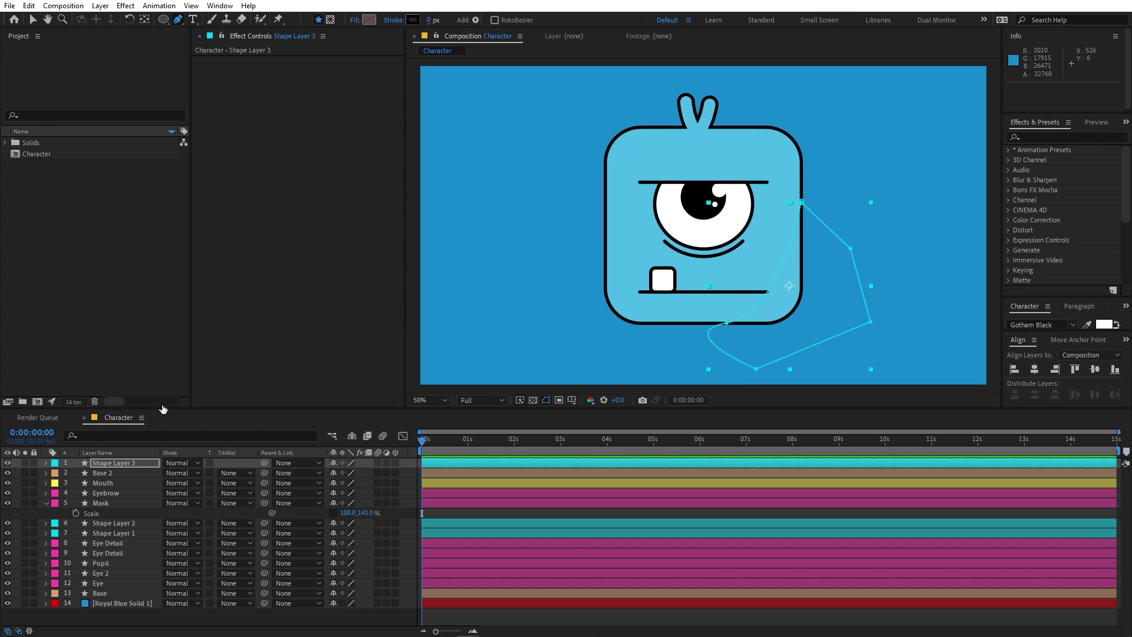
Set Shape Layer 3 to Multiply blending with fill colour 4EBAE6.
left_click(103, 463)
left_click(172, 463)
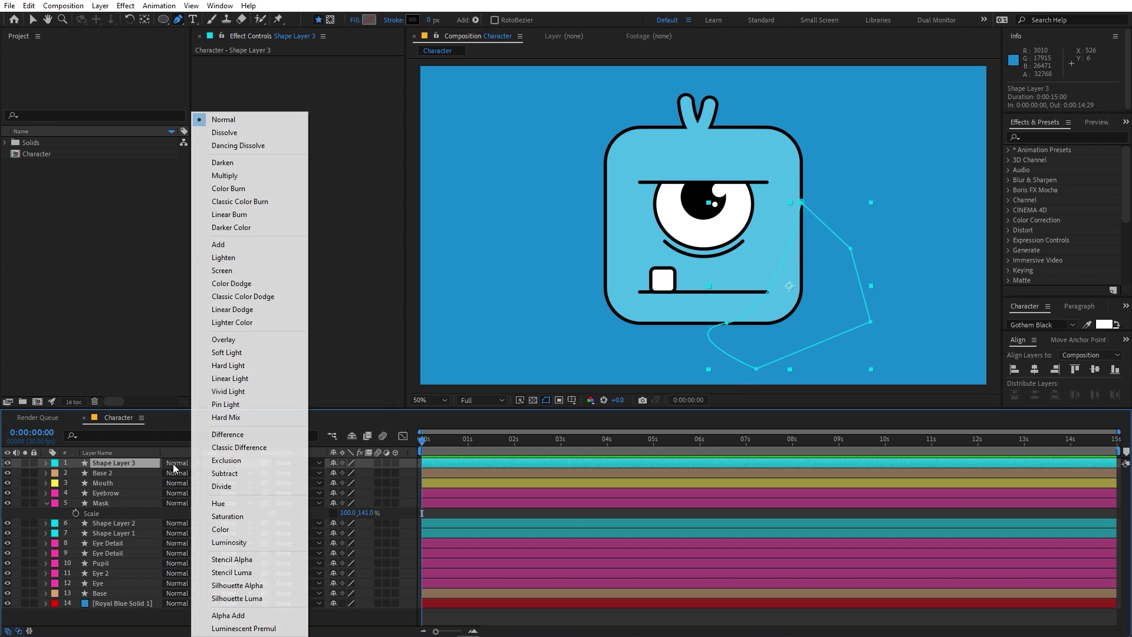
left_click(225, 176)
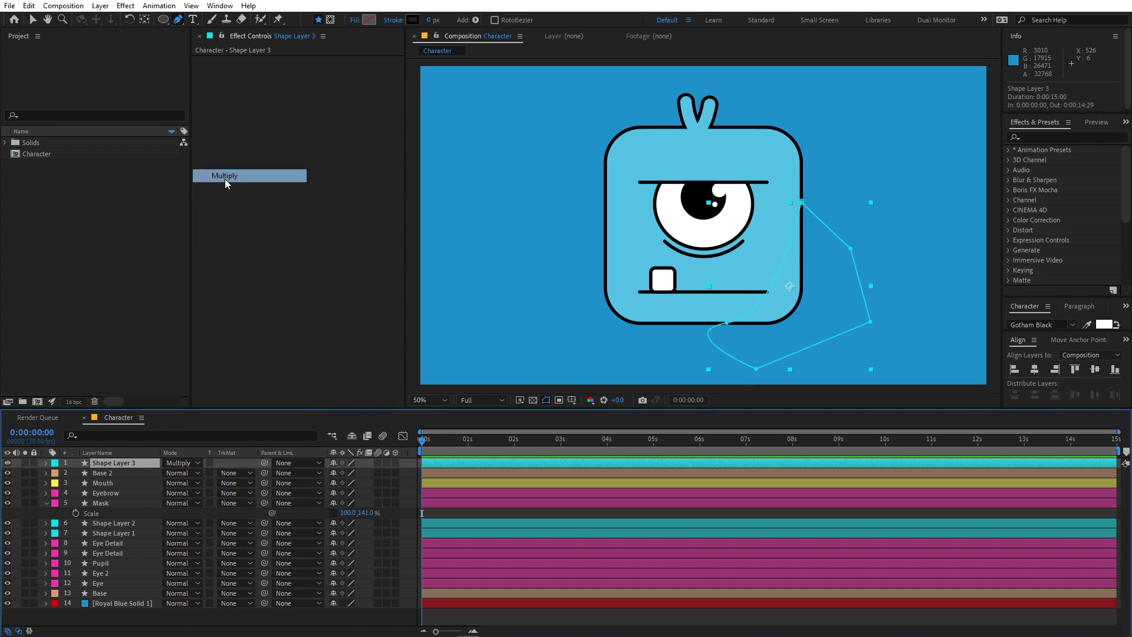
left_click(372, 19)
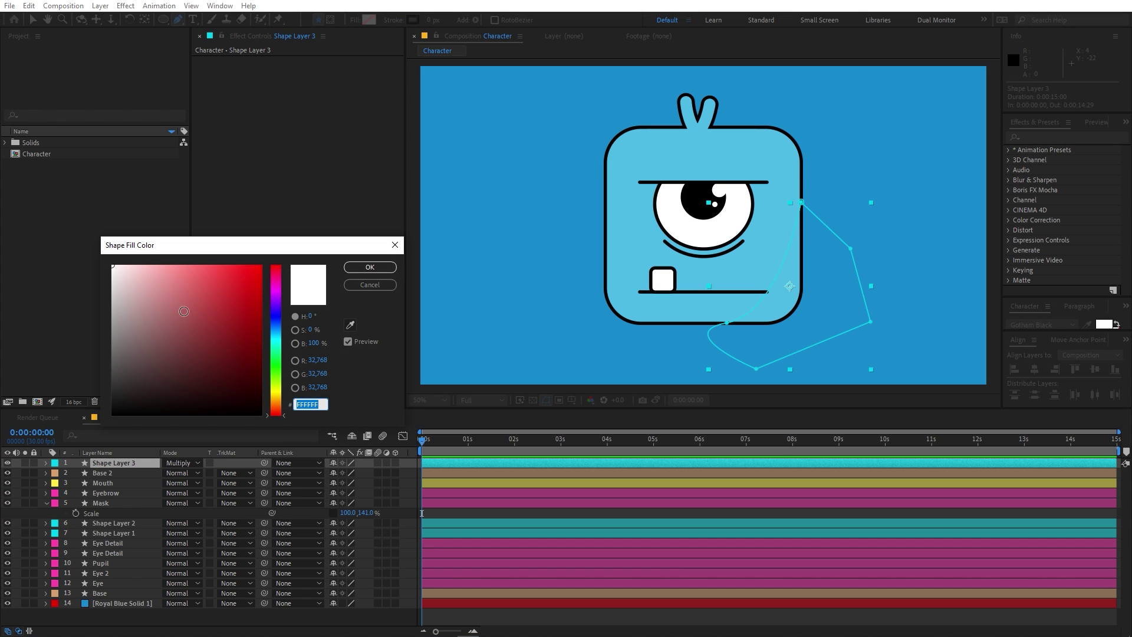
type("4EBAE6")
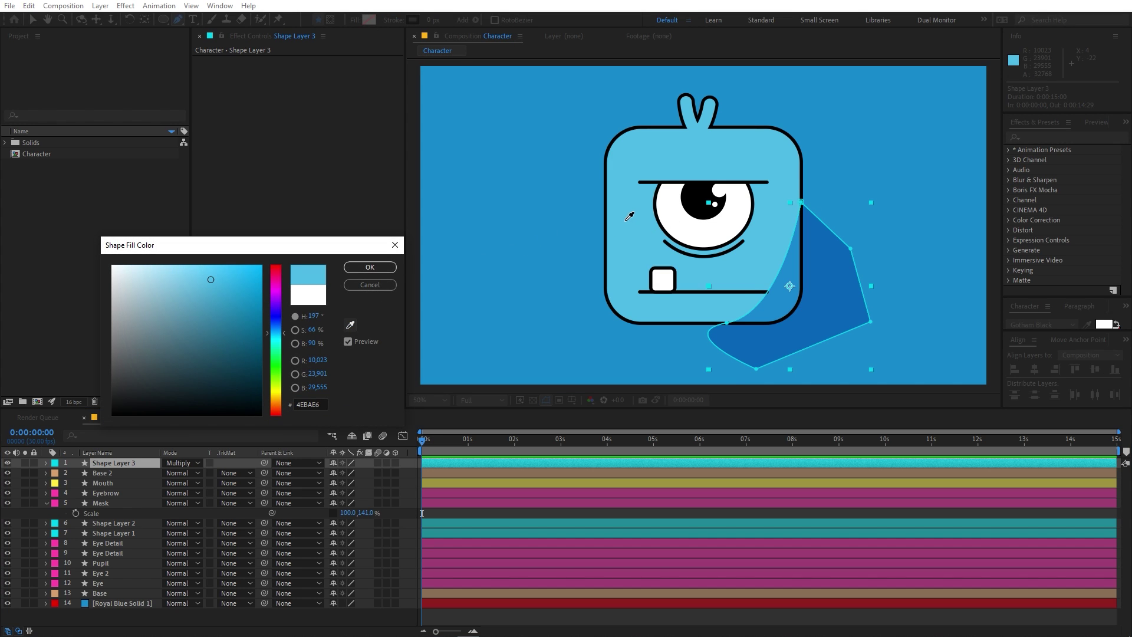
left_click(369, 267)
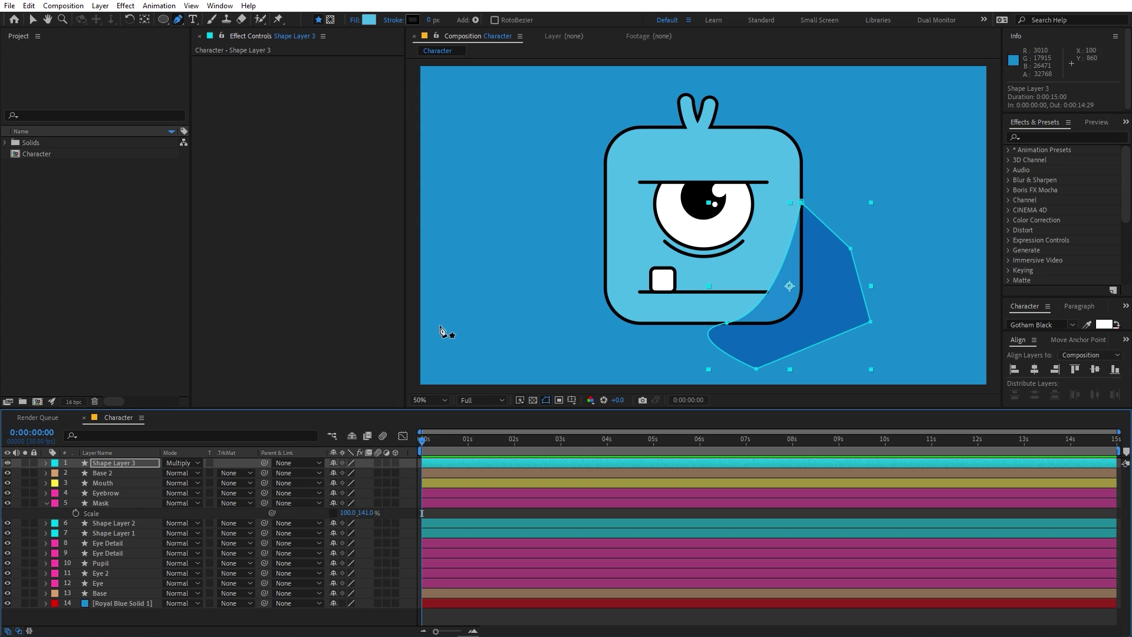
Apply Set Matte to Shape Layer 3, taking the matte from the Base layer.
left_click(1037, 137)
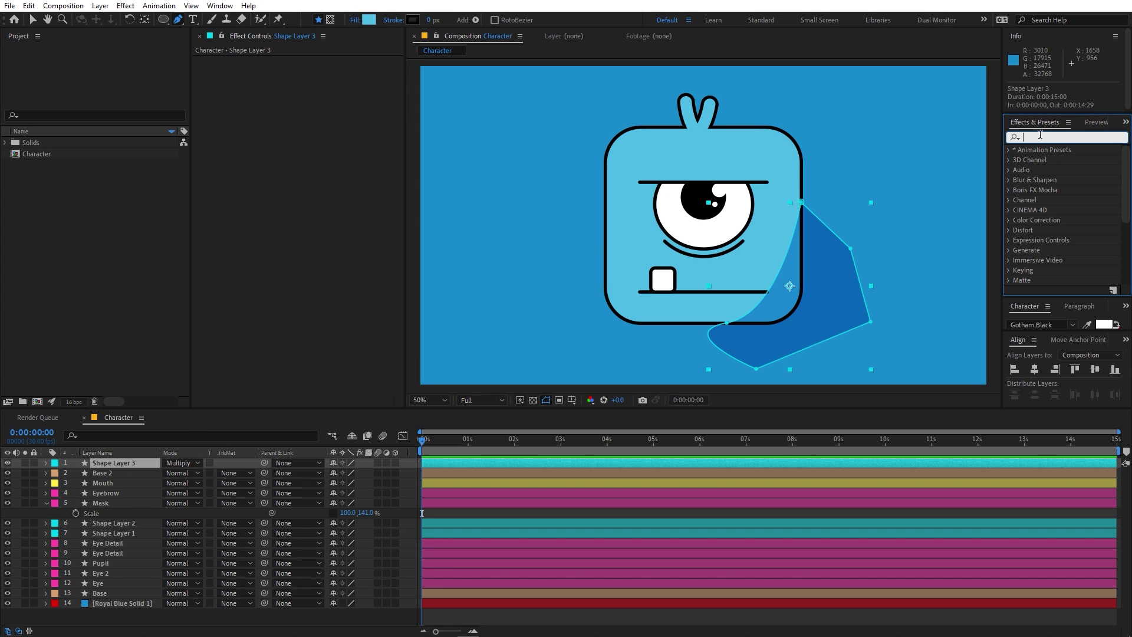
type("set m")
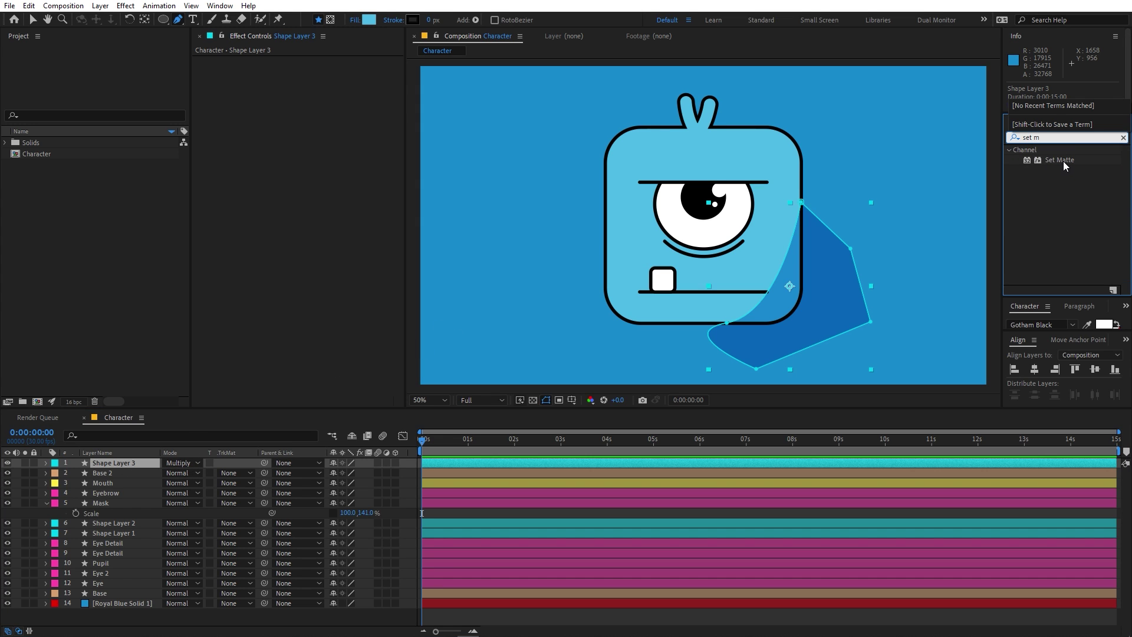
left_click_drag(1063, 161, 146, 464)
left_click(334, 72)
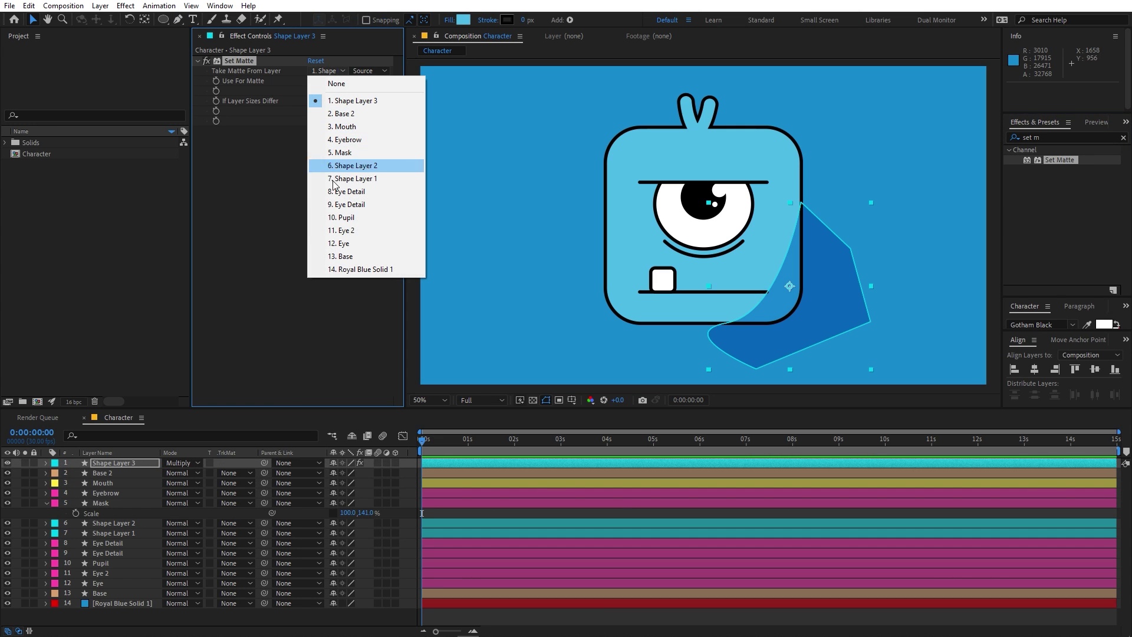
left_click(342, 256)
left_click(695, 458)
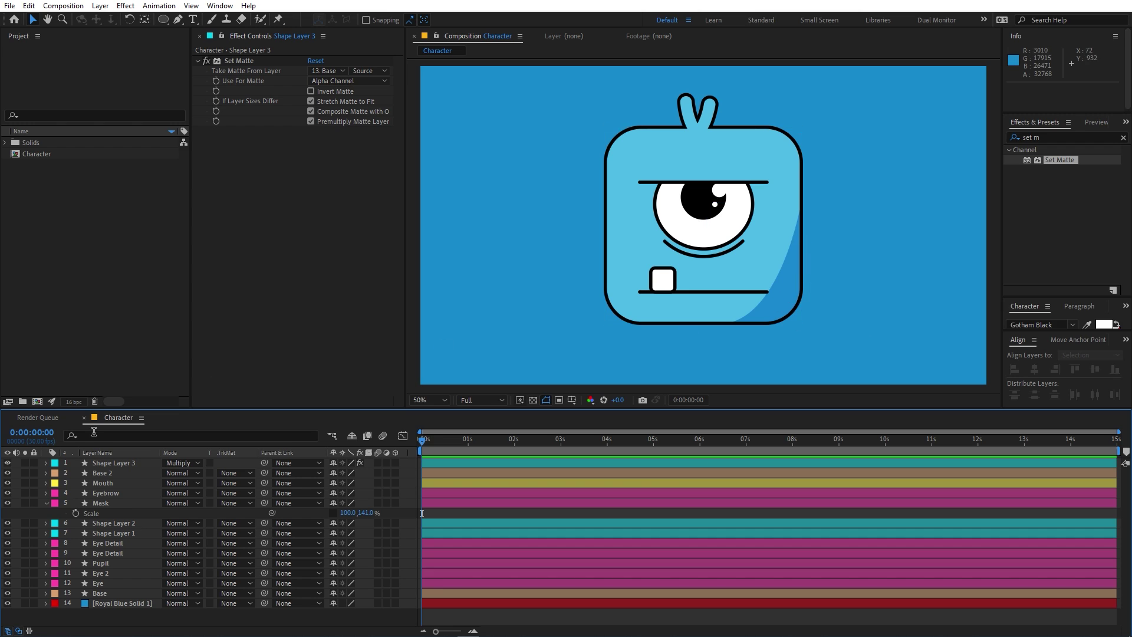
Rename Shape Layer 3 to 'Shadow'.
left_click(109, 462)
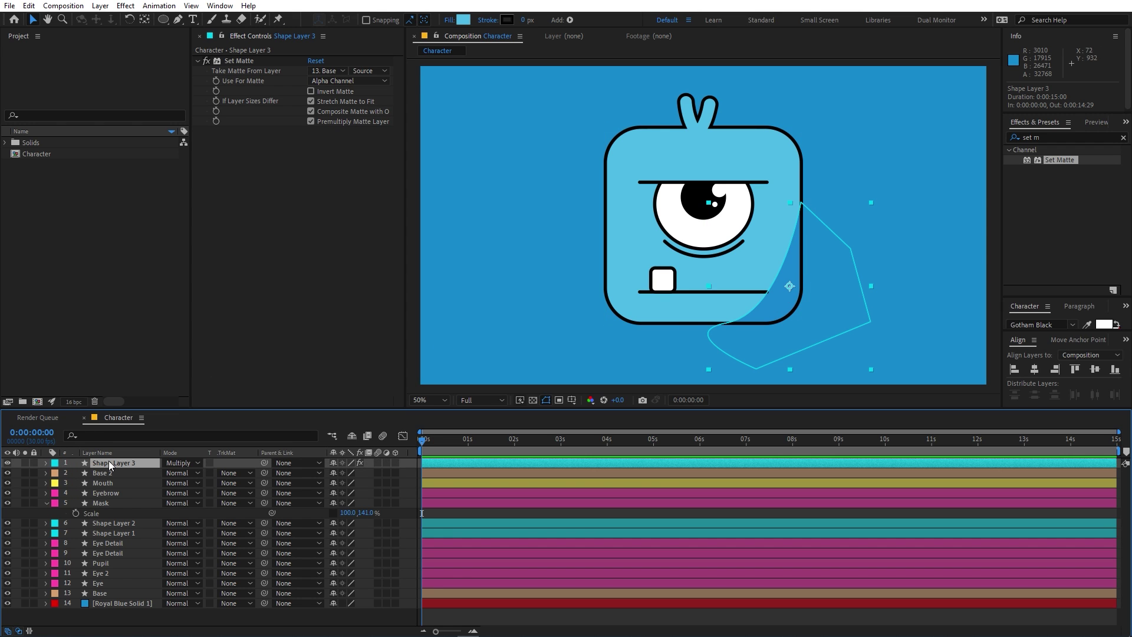
key("Return")
type("Shadow")
key("Return")
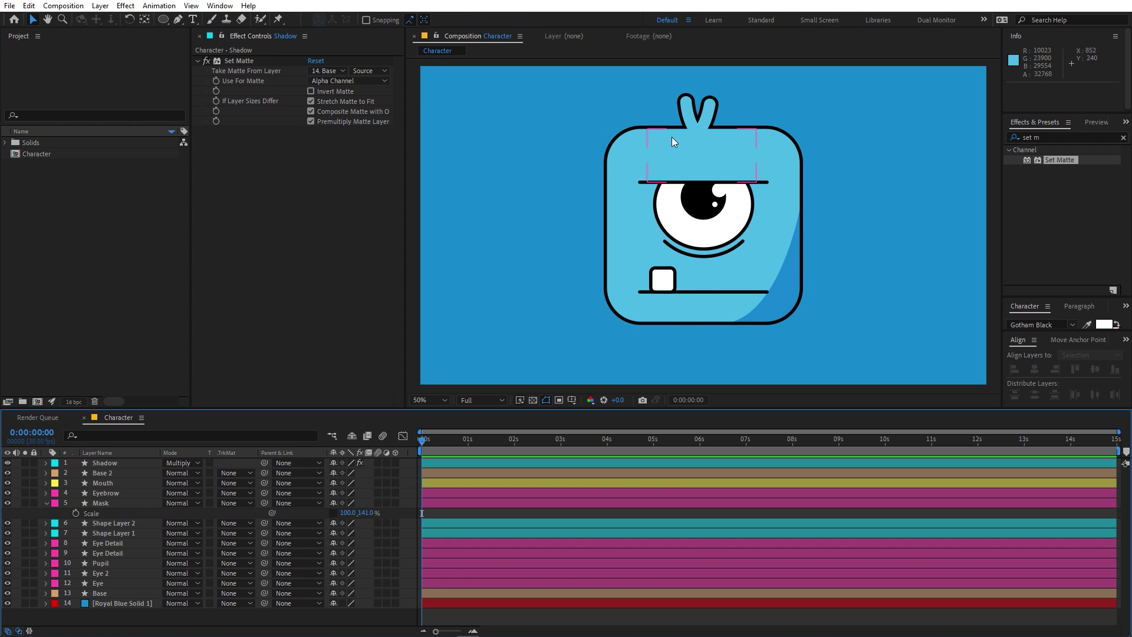
Duplicate the Base layer and give the Base 3 copy a white fill.
left_click(105, 592)
key("ctrl+d")
key("ctrl+d")
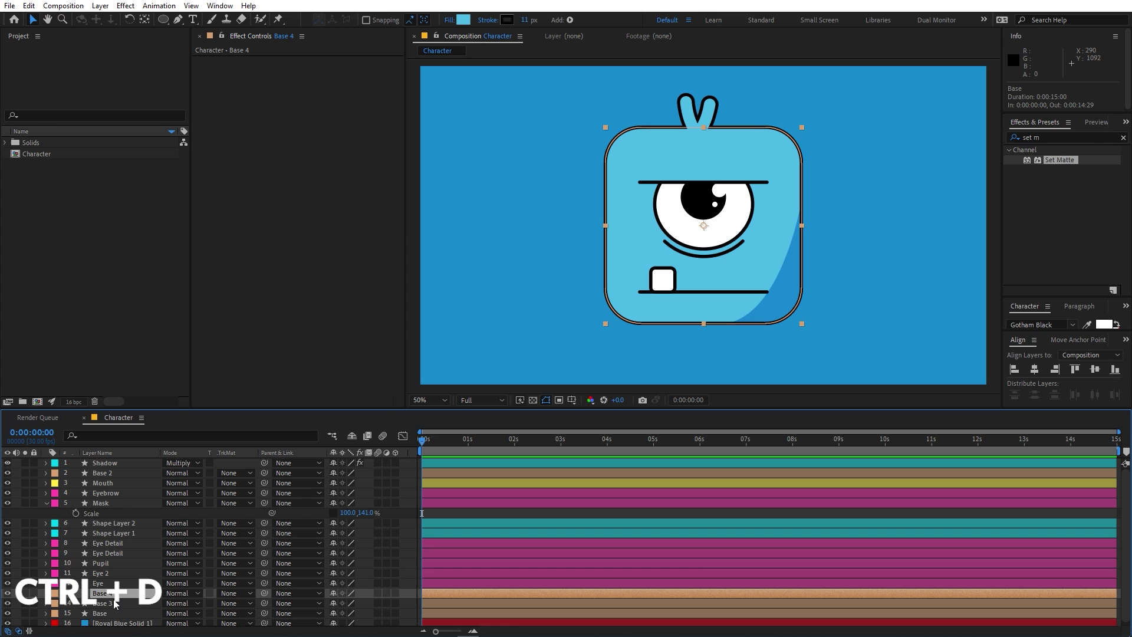
left_click(105, 603)
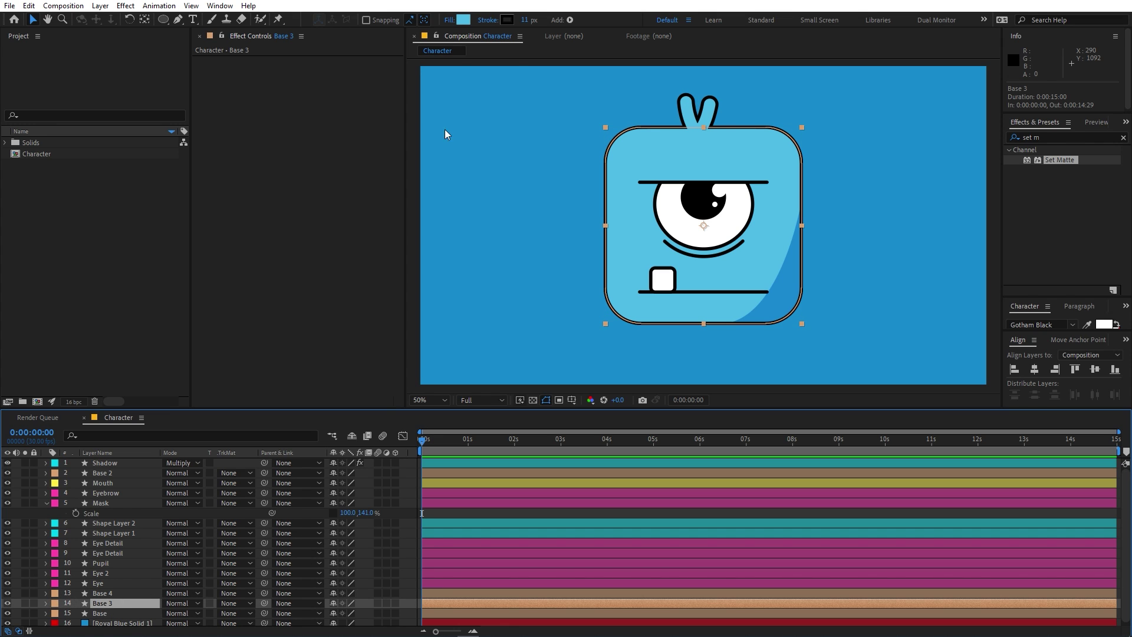
left_click(458, 21)
left_click(113, 267)
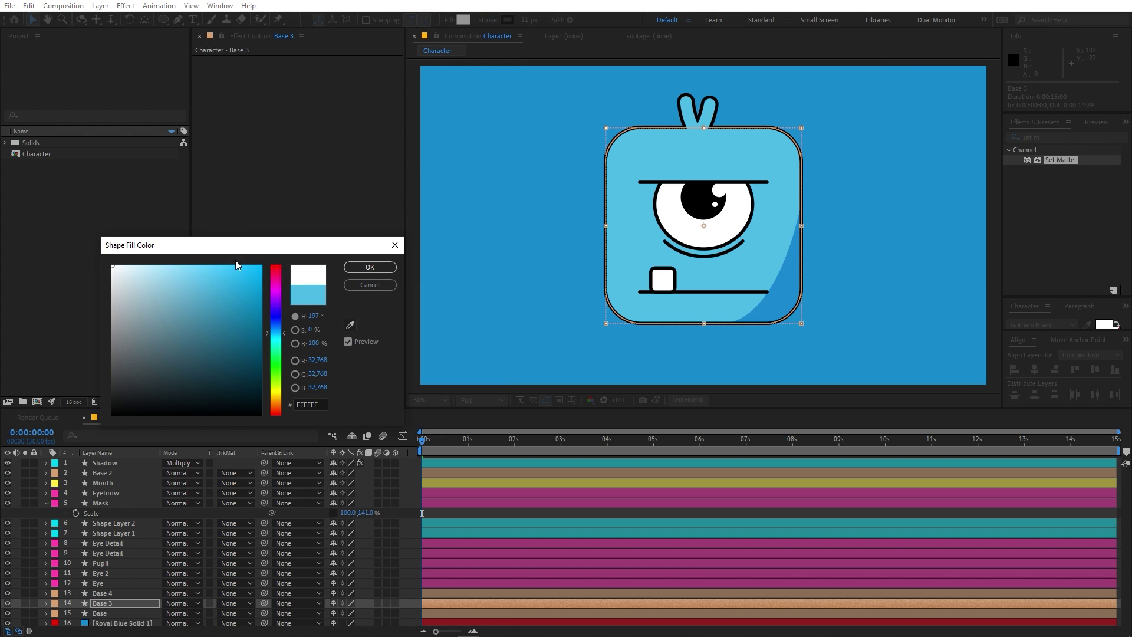
left_click(358, 269)
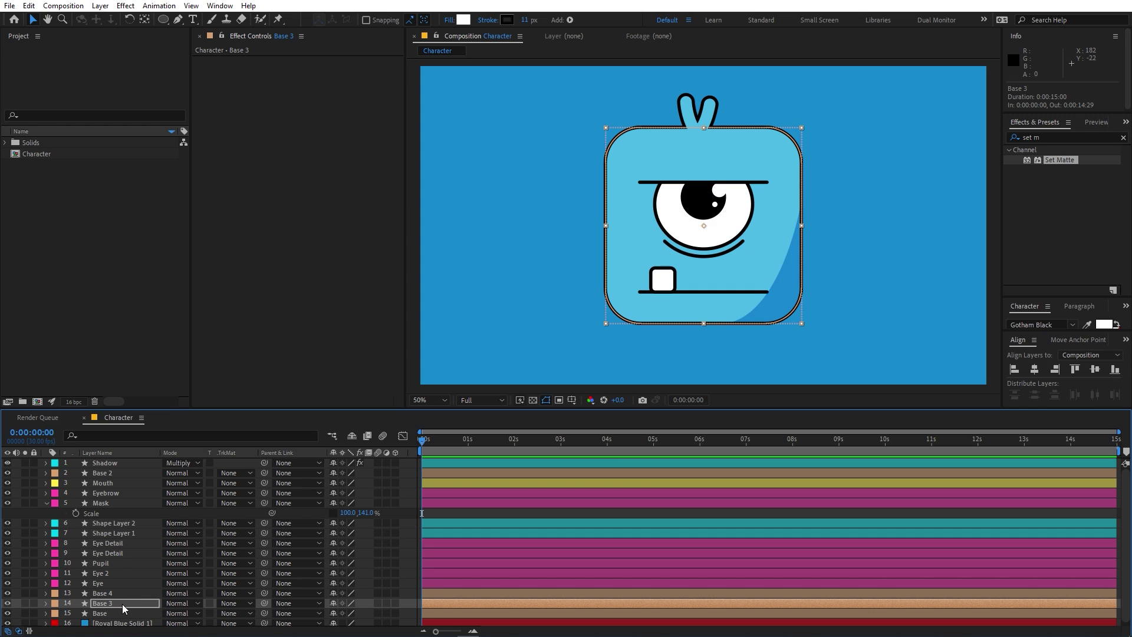
Set Base 3's track matte to Alpha Inverted Matte from Base 4, then select Base 4.
left_click(227, 603)
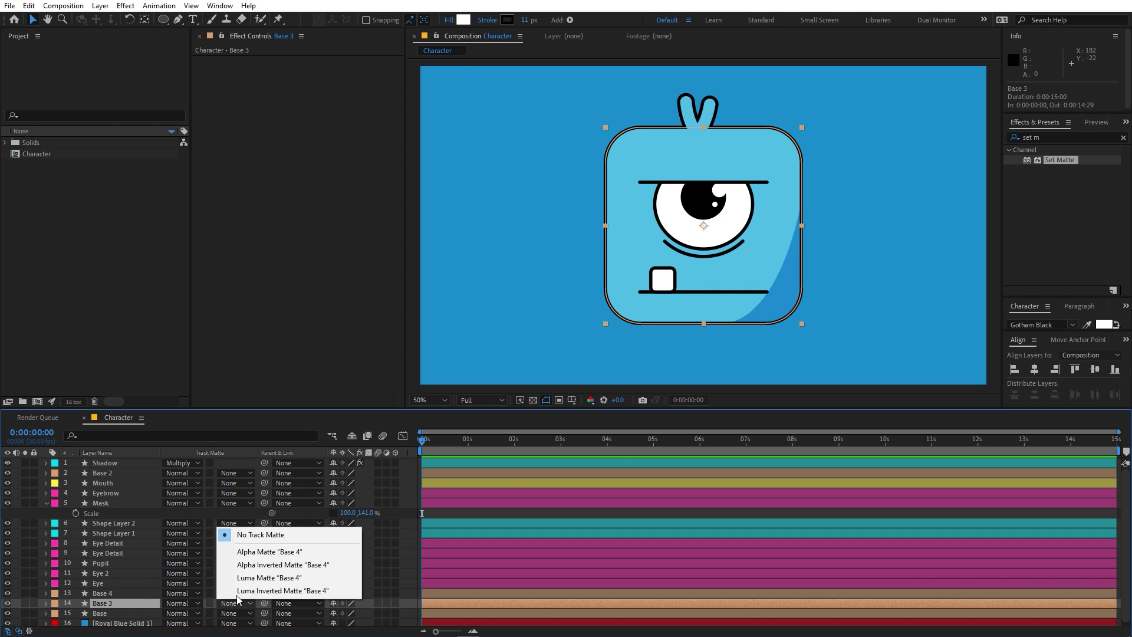
left_click(249, 566)
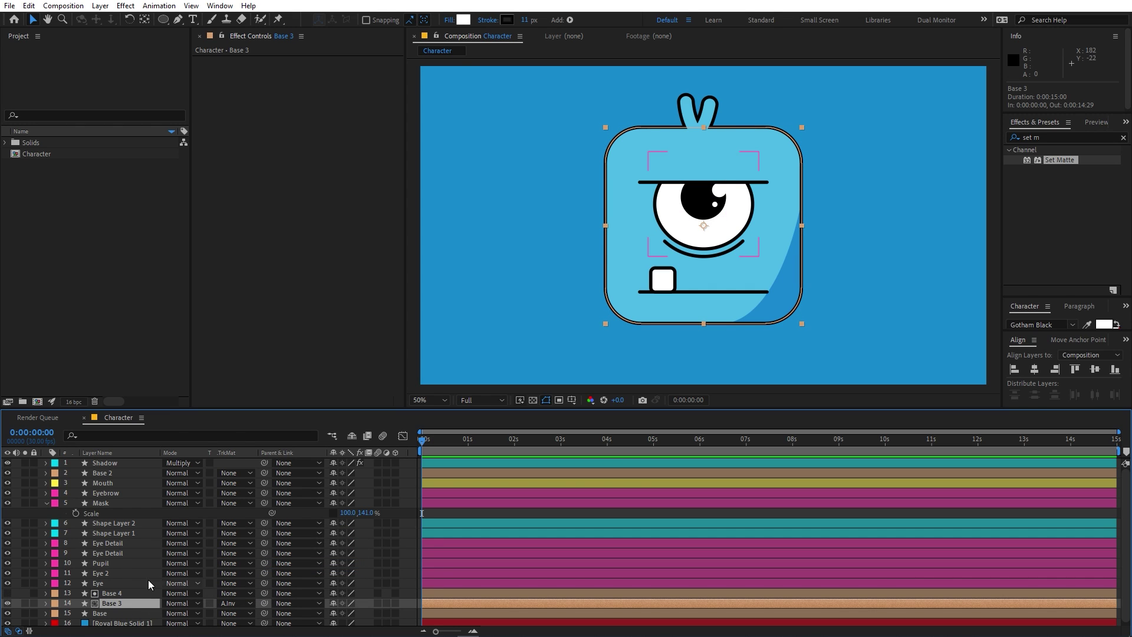
left_click(112, 593)
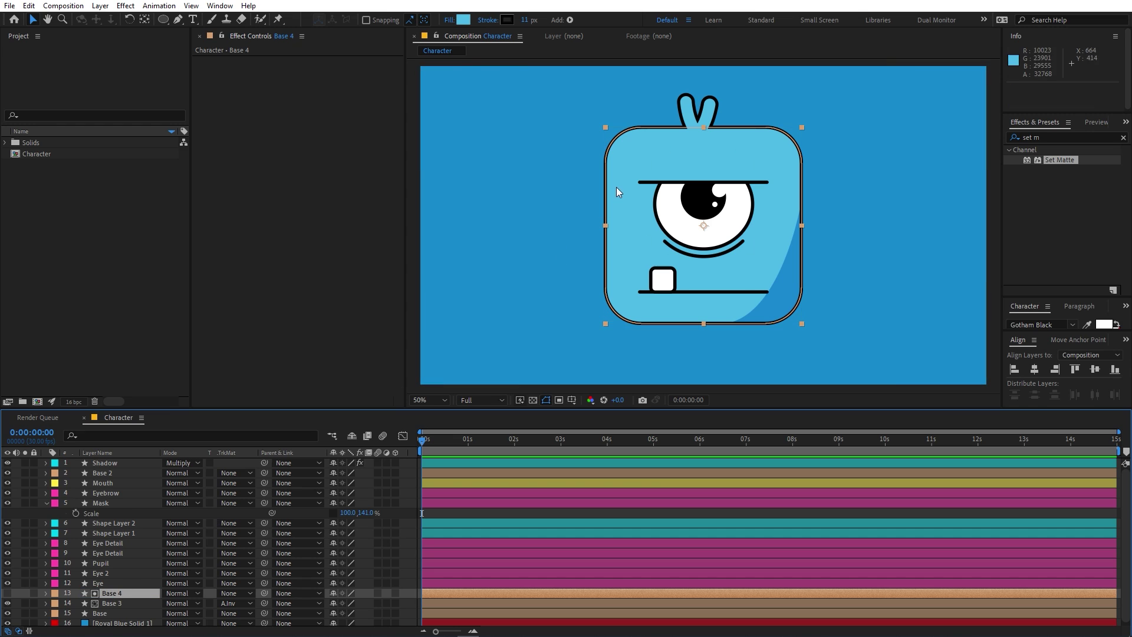
key("period")
key("comma")
Nudge Base 4 right and down to about 982, 548, then select the Mask layer.
left_click_drag(633, 165, 633, 165)
key("shift+Right")
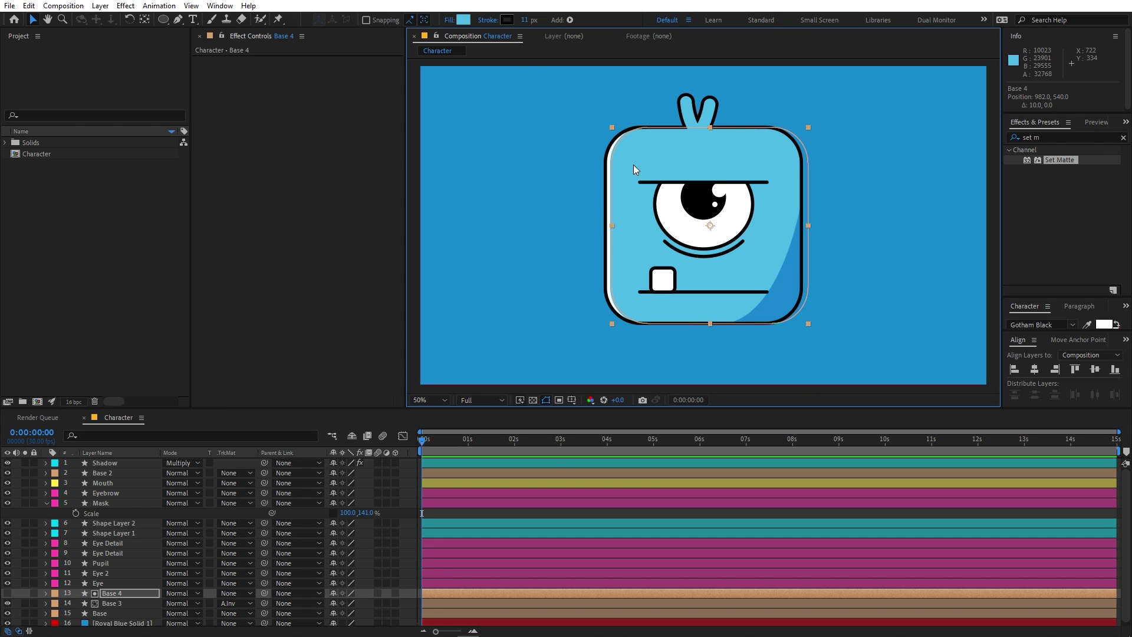
key("Down")
key("Down")
key("Down")
key("Down")
key("Down")
key("Down")
key("Down")
key("Down")
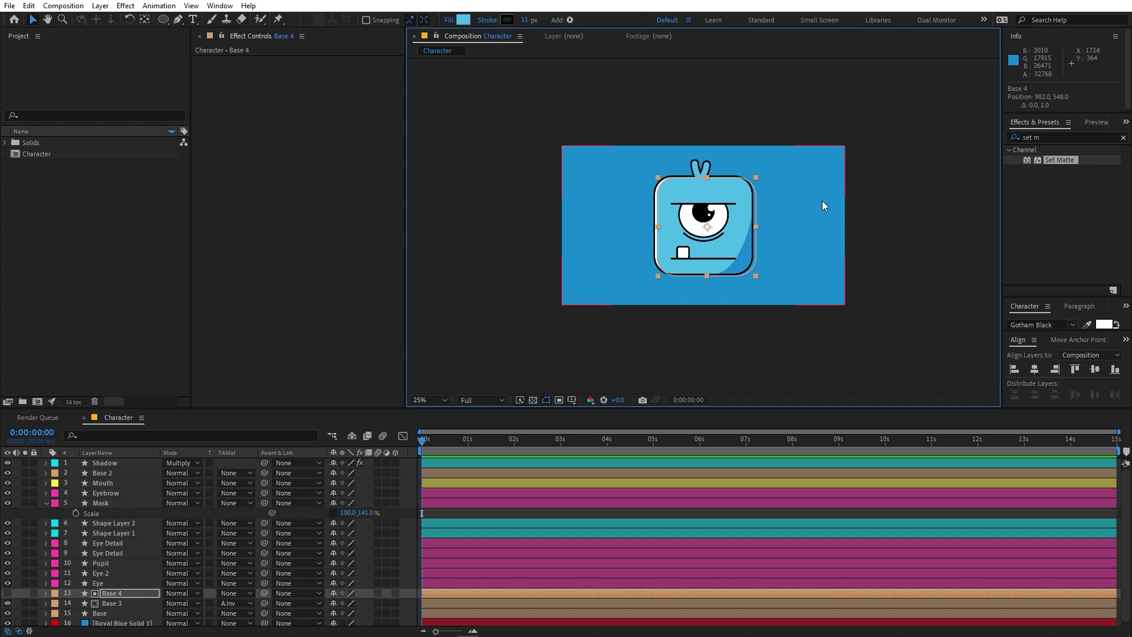
left_click(869, 208)
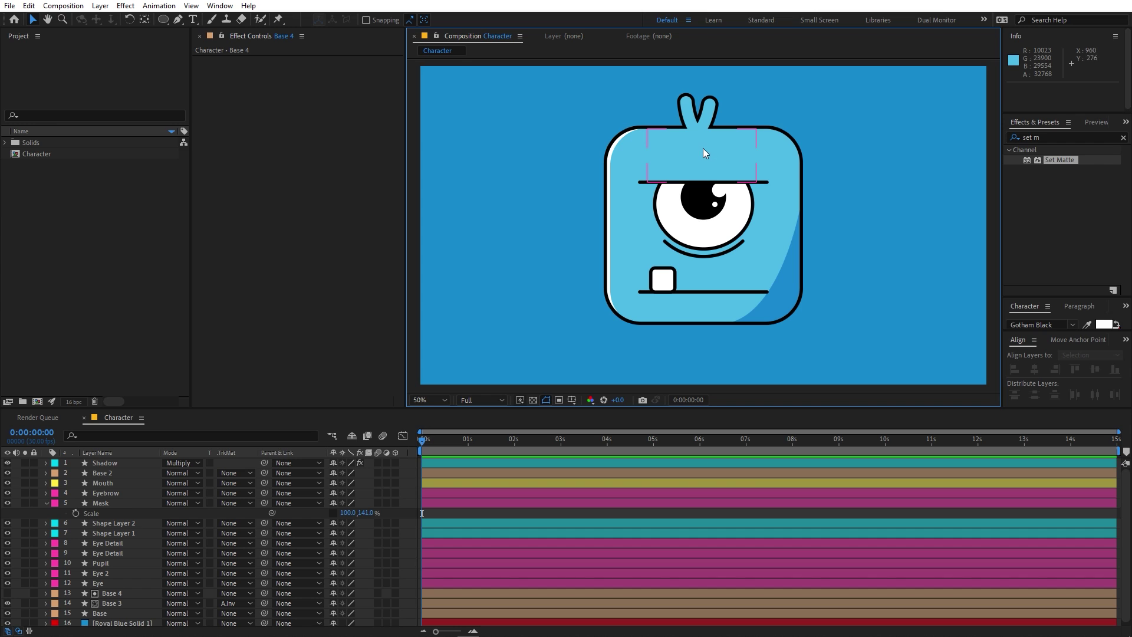
left_click(644, 232)
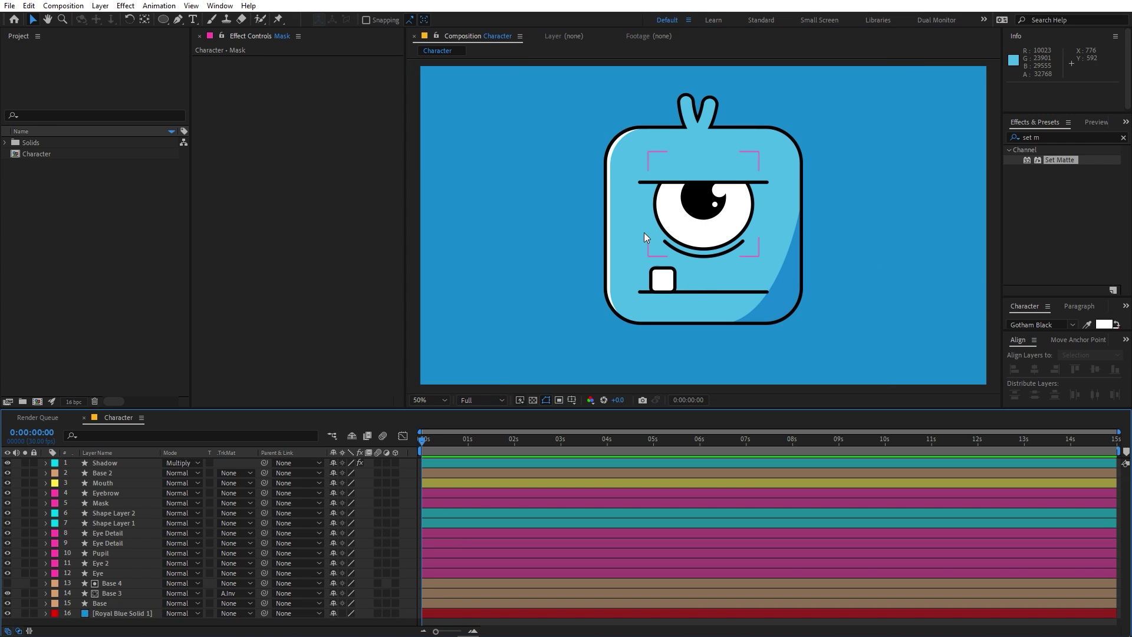